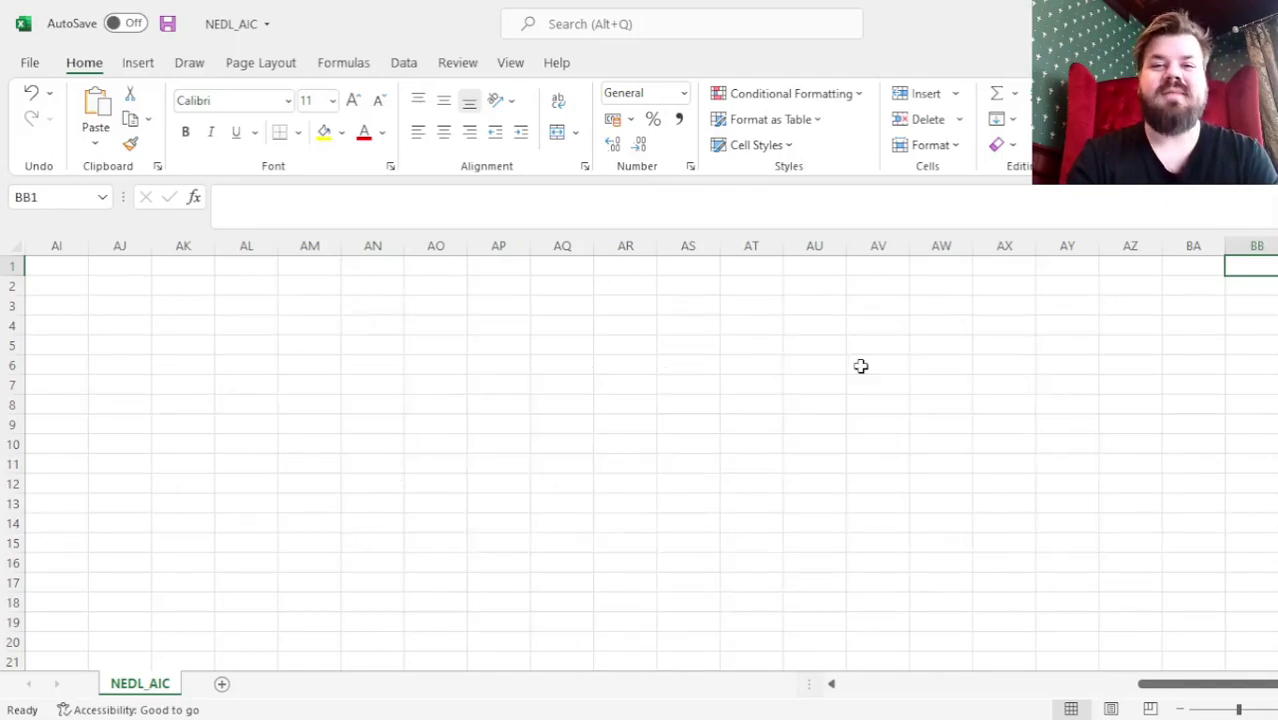
Jump back to the top-left of the NEDL_AIC sheet.
key("ctrl+Left")
key("ctrl+Left")
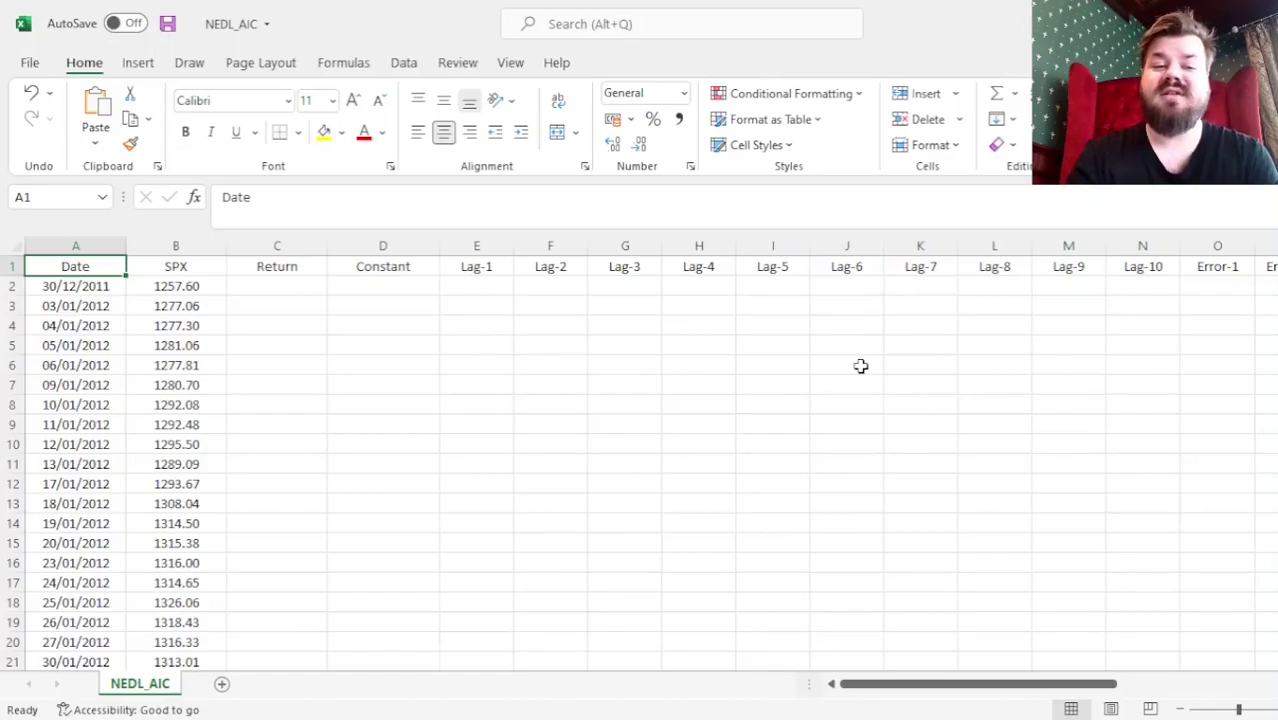
Enter the daily return formula =B3/B2-1 in C3 and fill it down the Return column.
key("Down")
key("Down")
key("Right")
key("Right")
key("Left")
key("Up")
key("ctrl+shift+Down")
key("ctrl+Up")
key("Down")
key("Down")
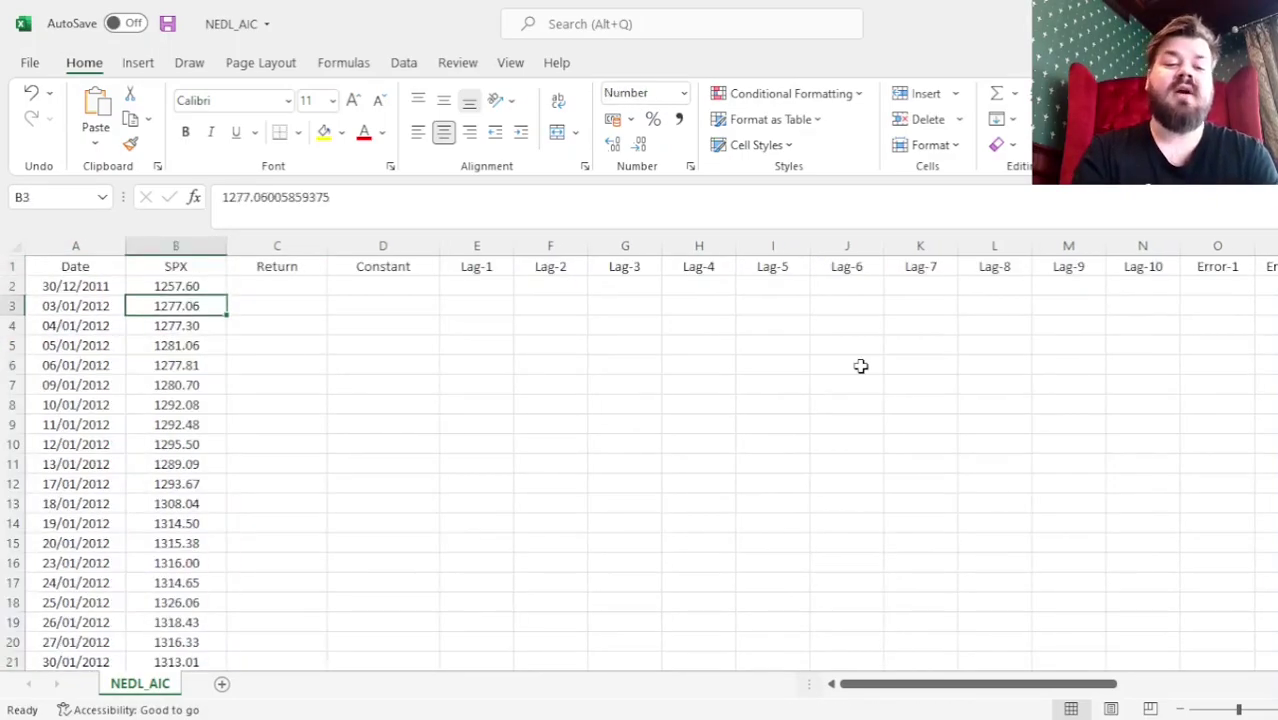
key("Right")
type("=")
key("Left")
type("/")
key("Left")
key("Up")
type("-1")
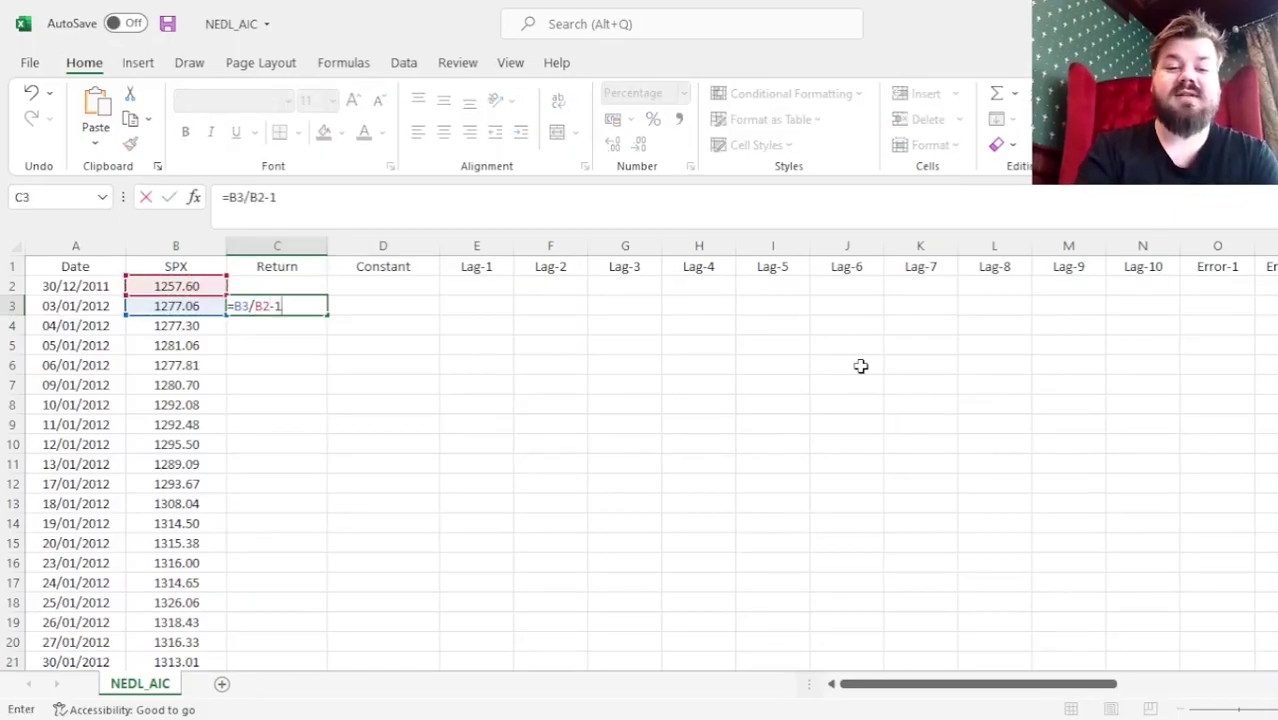
key("ctrl+Return")
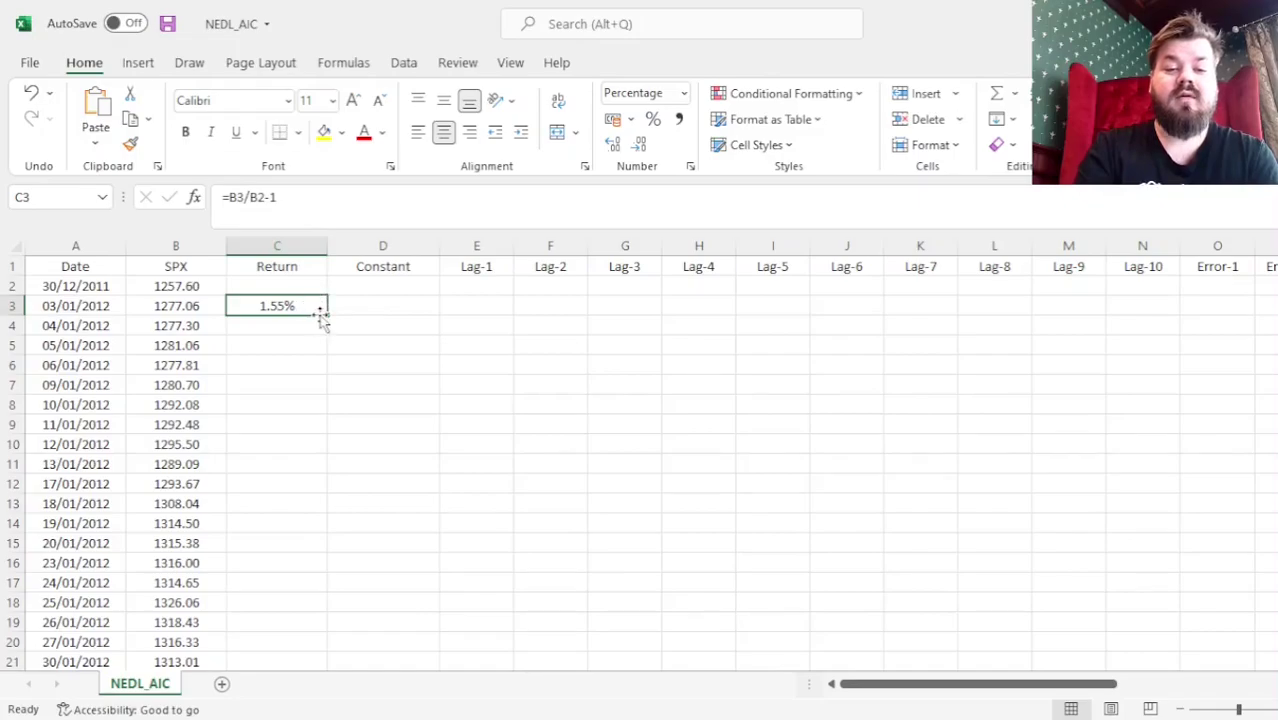
double_click(321, 315)
left_click(434, 328)
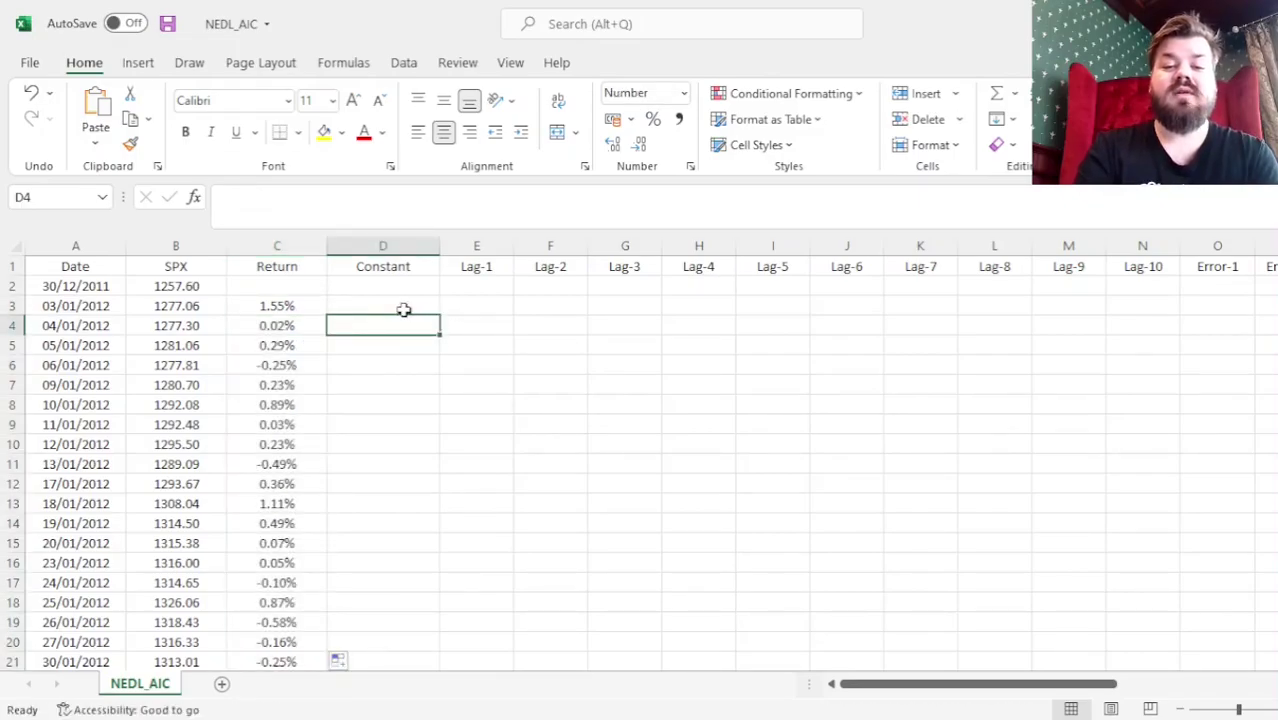
Put 1 in D3 and fill the constant down column D.
left_click(403, 310)
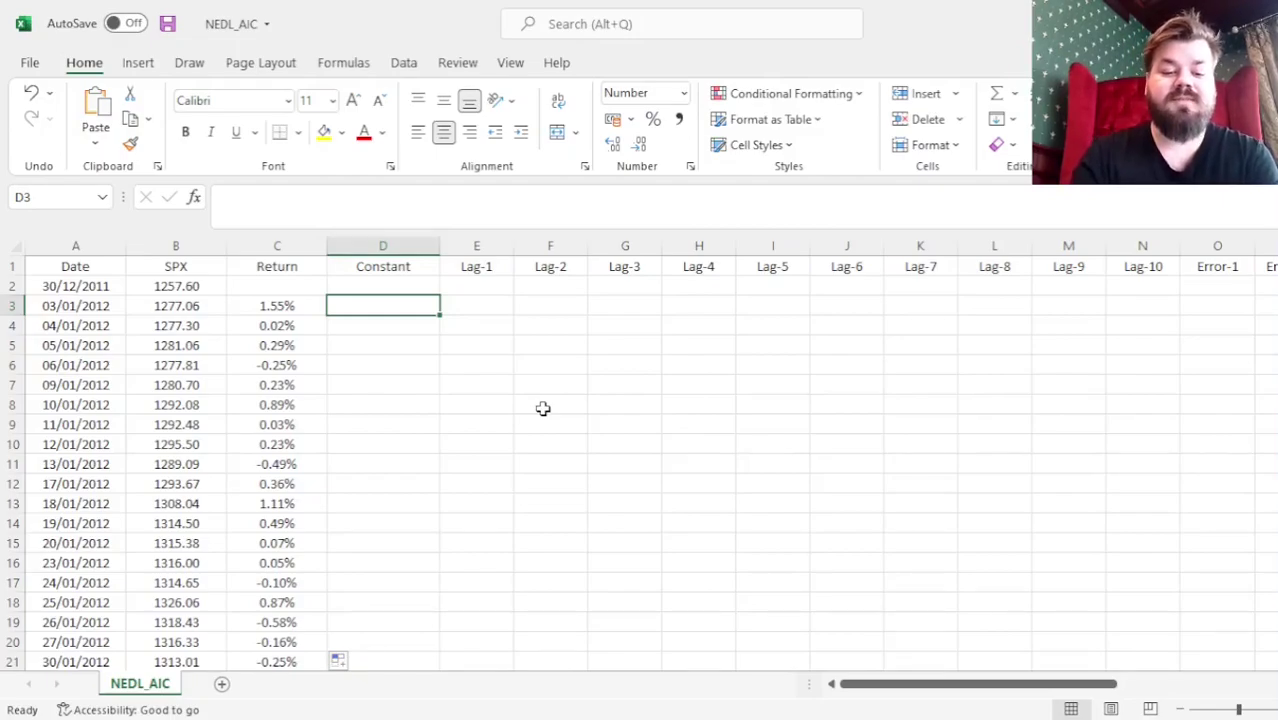
type("1")
key("Return")
key("Up")
left_click_drag(437, 312, 437, 312)
double_click(437, 312)
Enter the Lag-1 formula =C2 in E3 and fill it down column E.
left_click(462, 308)
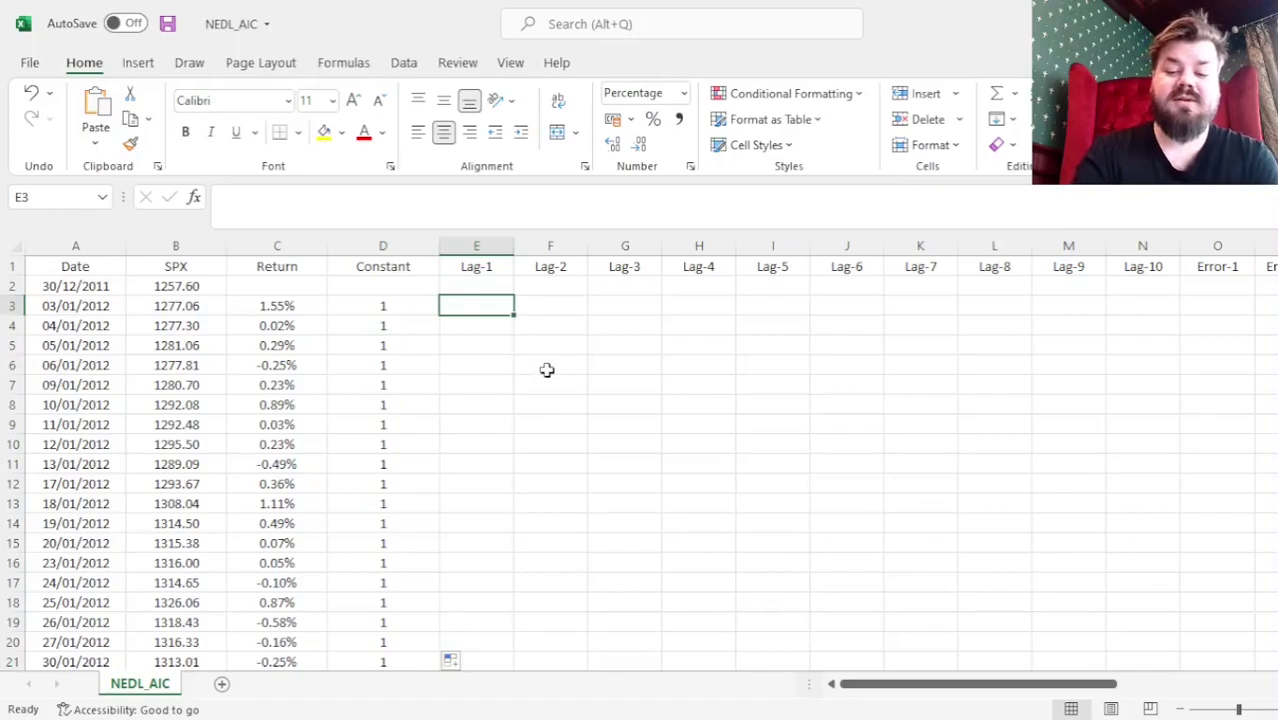
type("=")
key("Left")
key("Left")
key("Up")
key("Return")
key("Up")
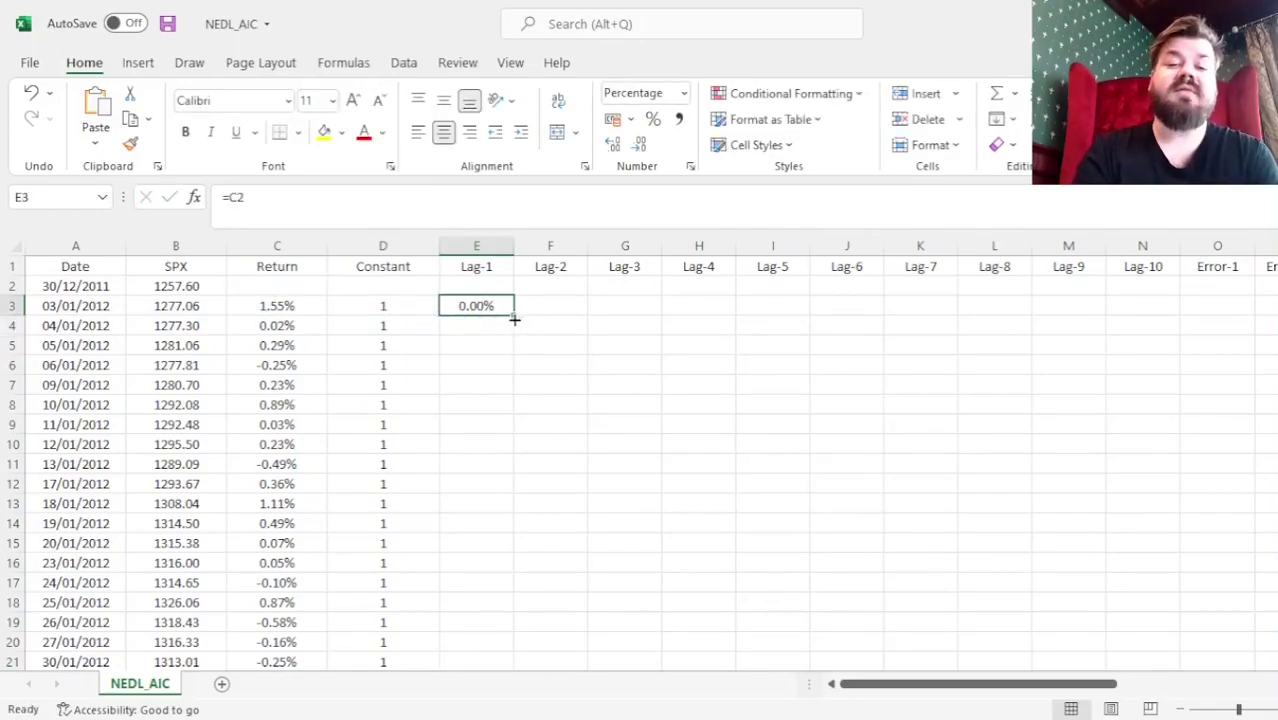
left_click(513, 316)
double_click(513, 316)
Enter =E2 in F3, copy it across to Lag-10 (N3), and fill columns F–N down.
key("Right")
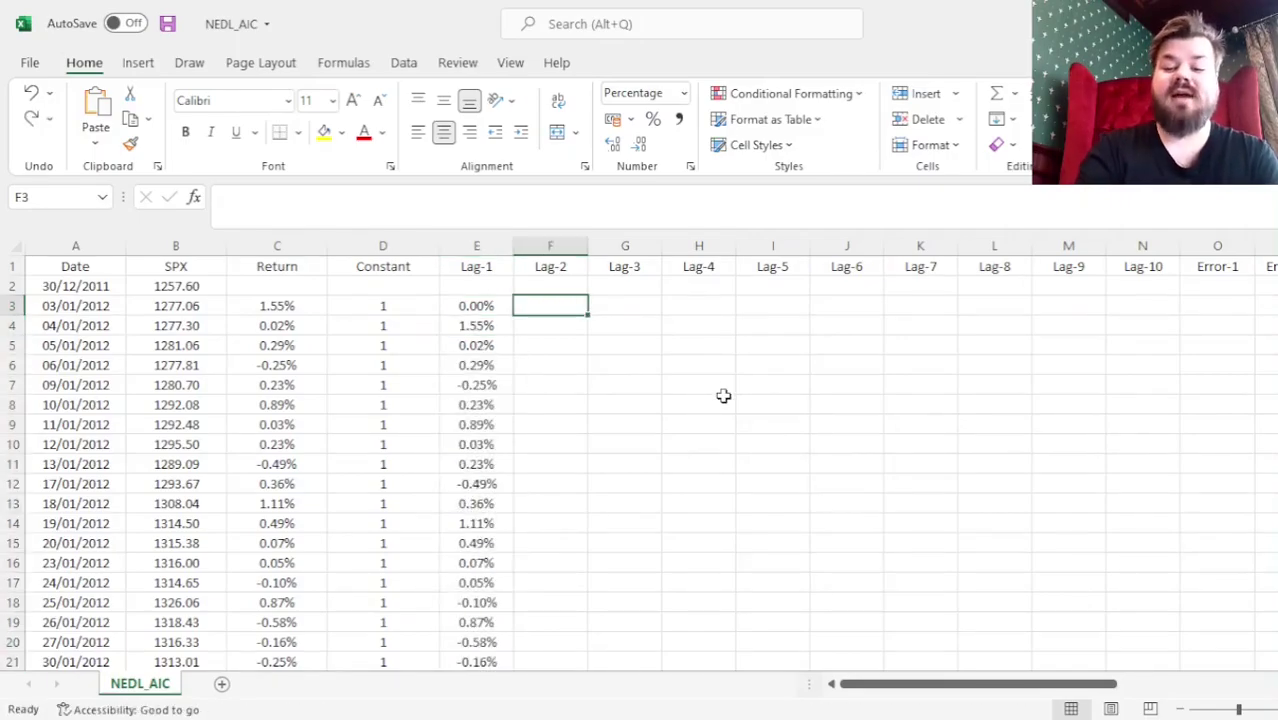
type("=")
key("Left")
key("Up")
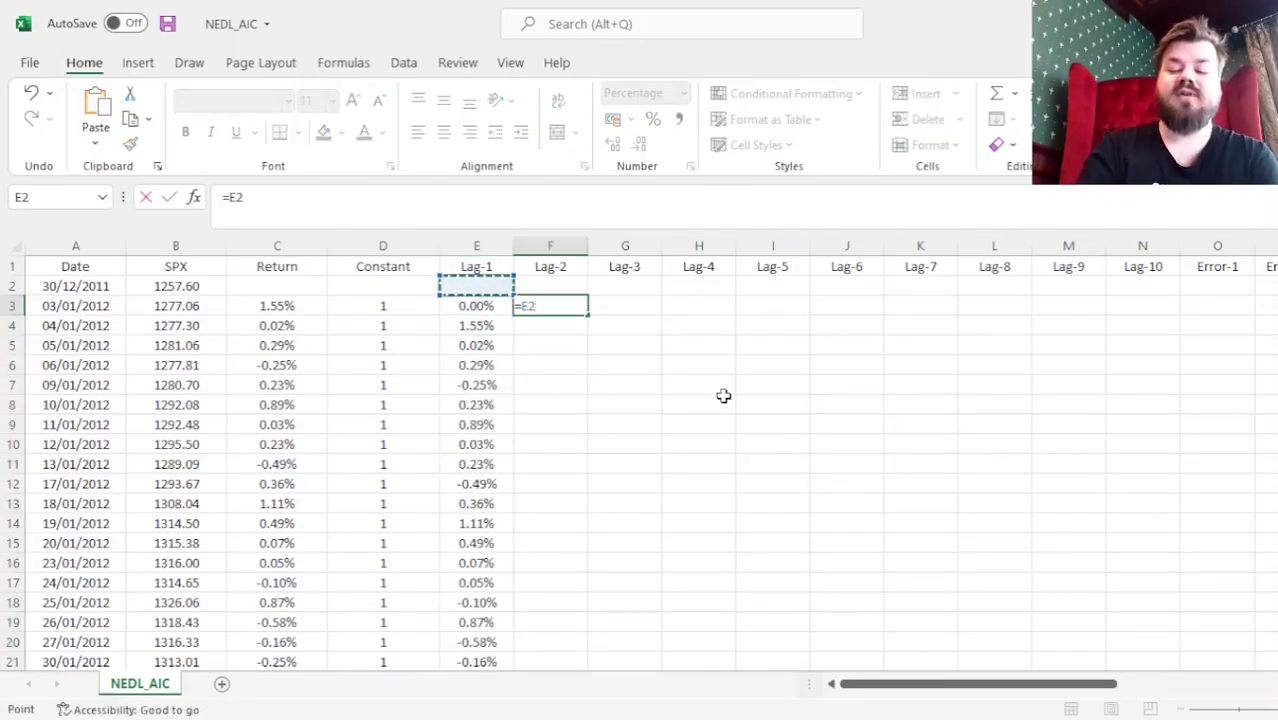
key("Return")
key("Up")
left_click_drag(588, 315, 1115, 306)
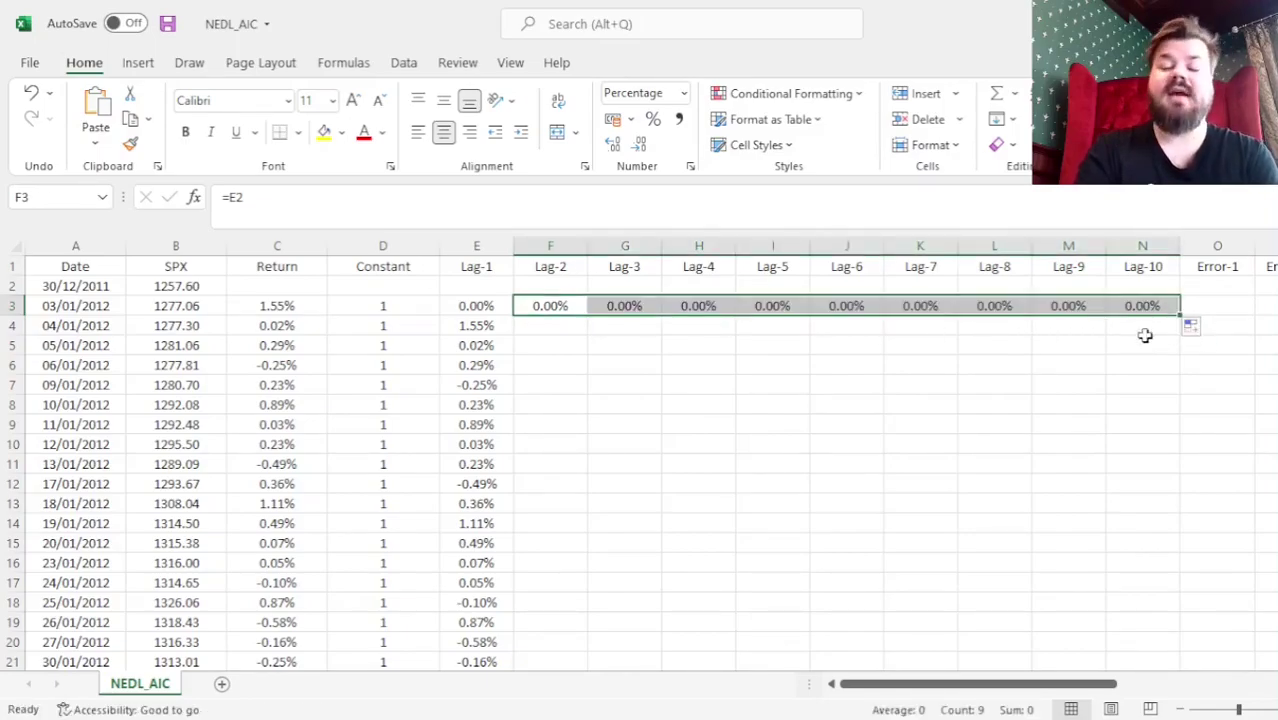
double_click(1180, 315)
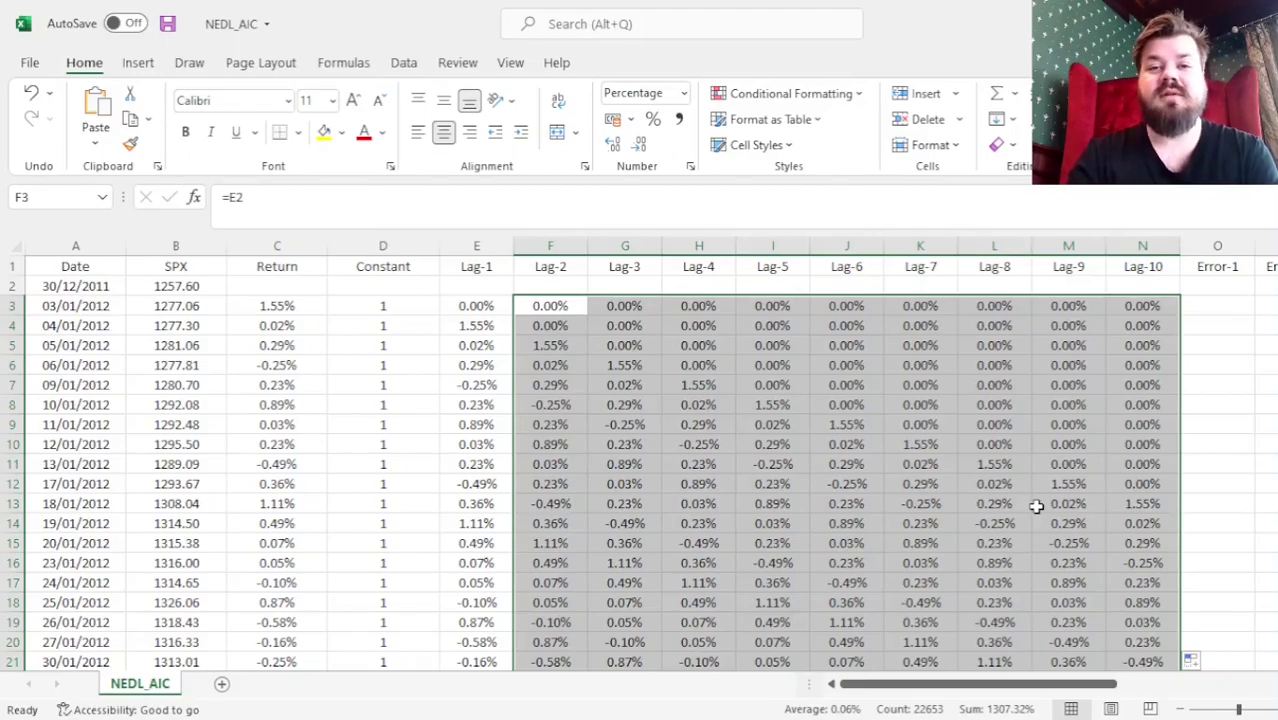
Inspect formulas in N13, C13 and E12 to confirm return and lag columns align.
left_click(1138, 505)
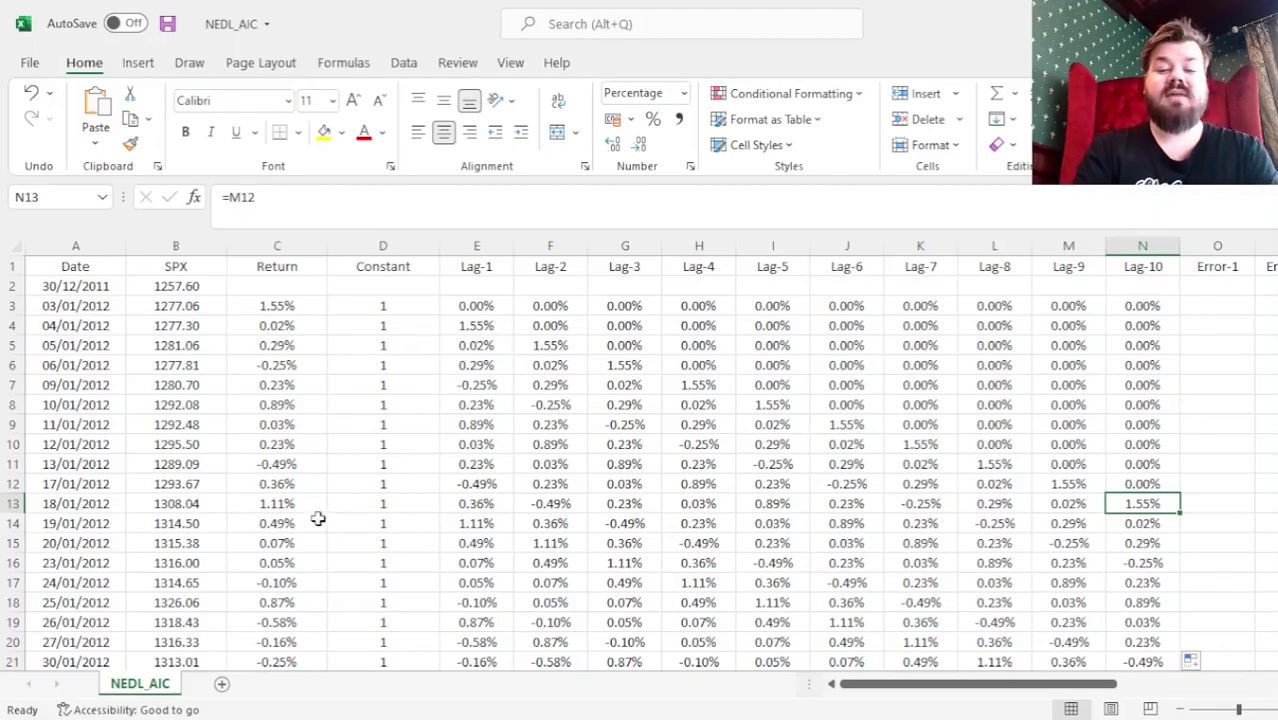
left_click(277, 505)
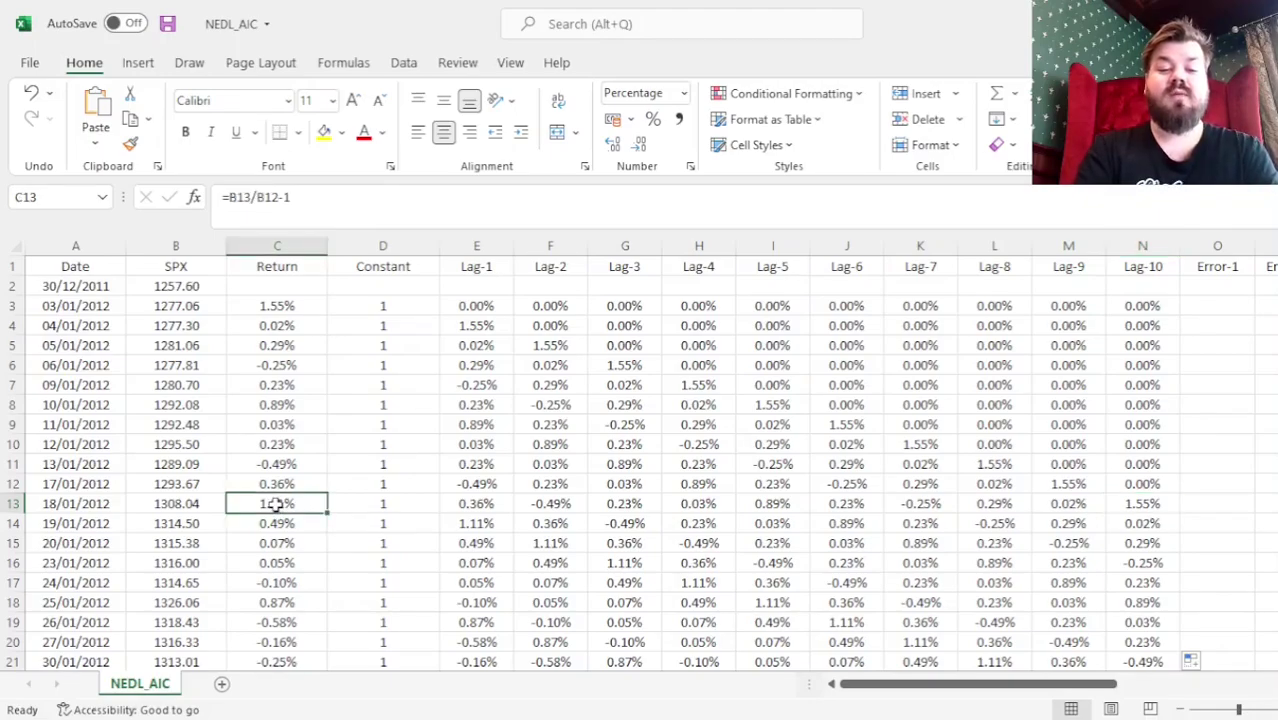
left_click_drag(277, 483, 268, 297)
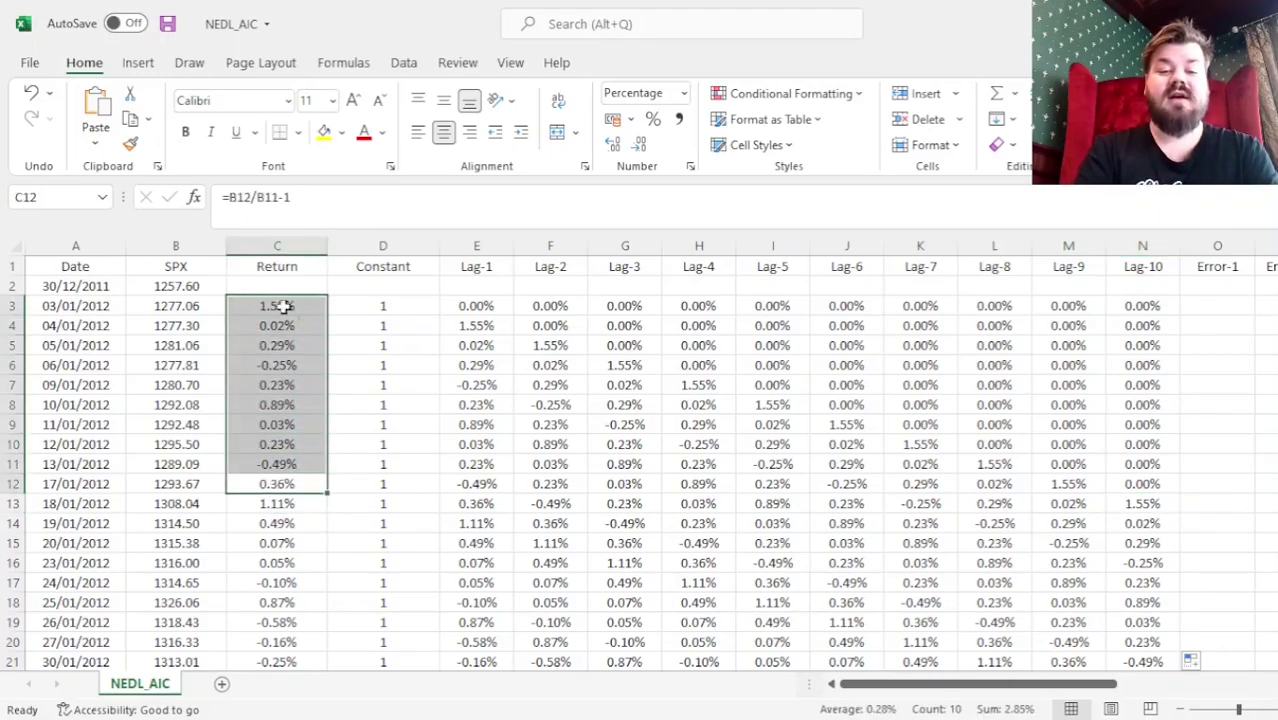
left_click(476, 483)
left_click_drag(476, 483, 1134, 500)
left_click(1128, 502)
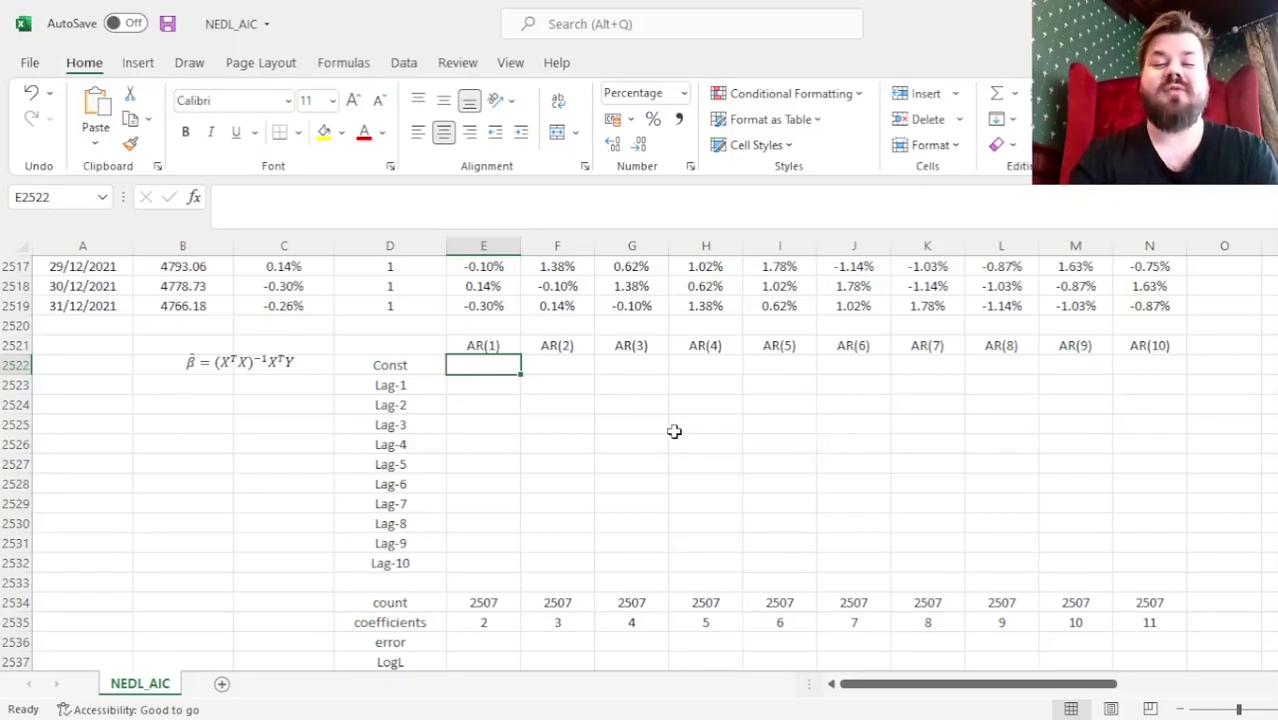
In E2522 start =MINVERSE(MMULT(TRANSPOSE( with the Constant and Lag-1 range D13:E2519.
key("Up")
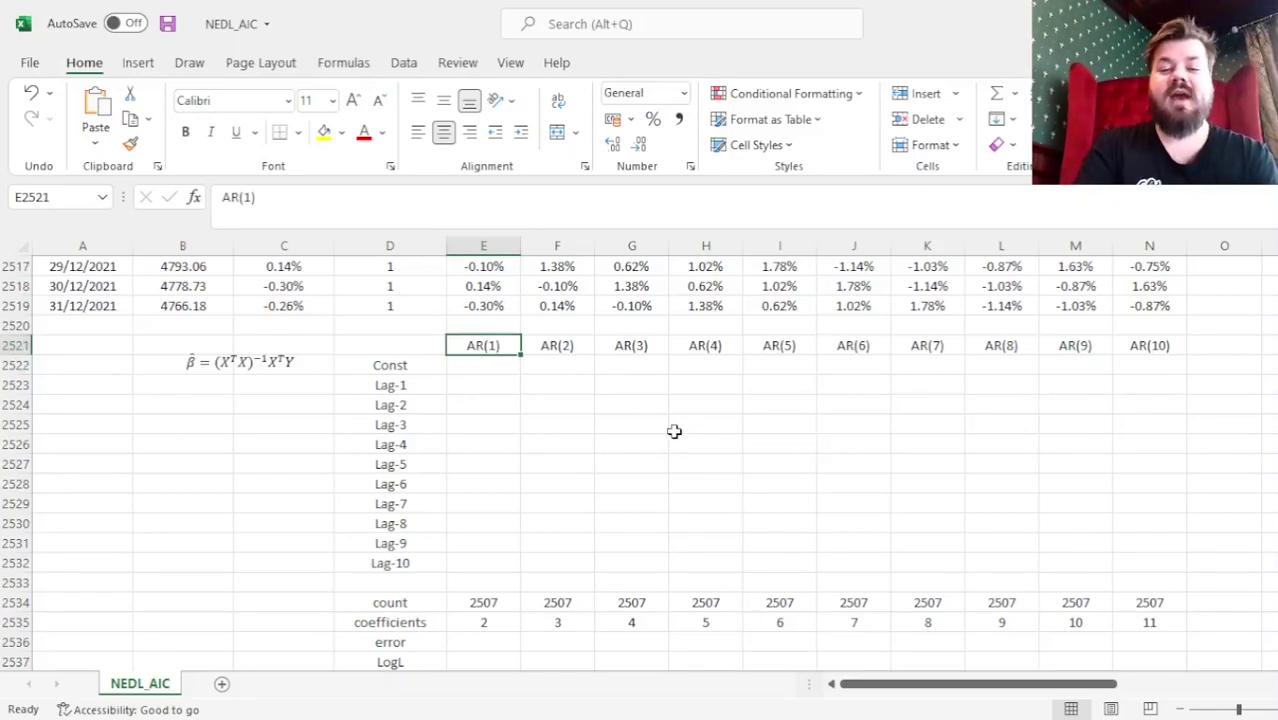
key("ctrl+Right")
key("ctrl+Left")
key("Down")
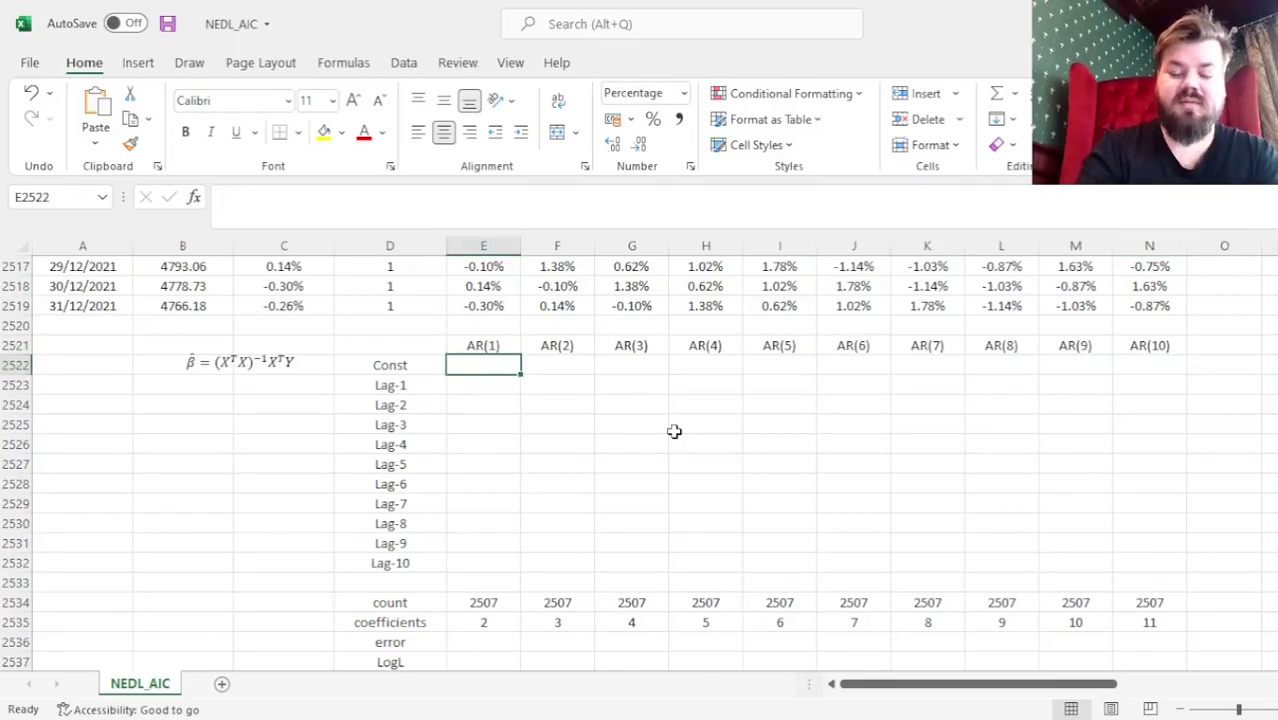
type("=")
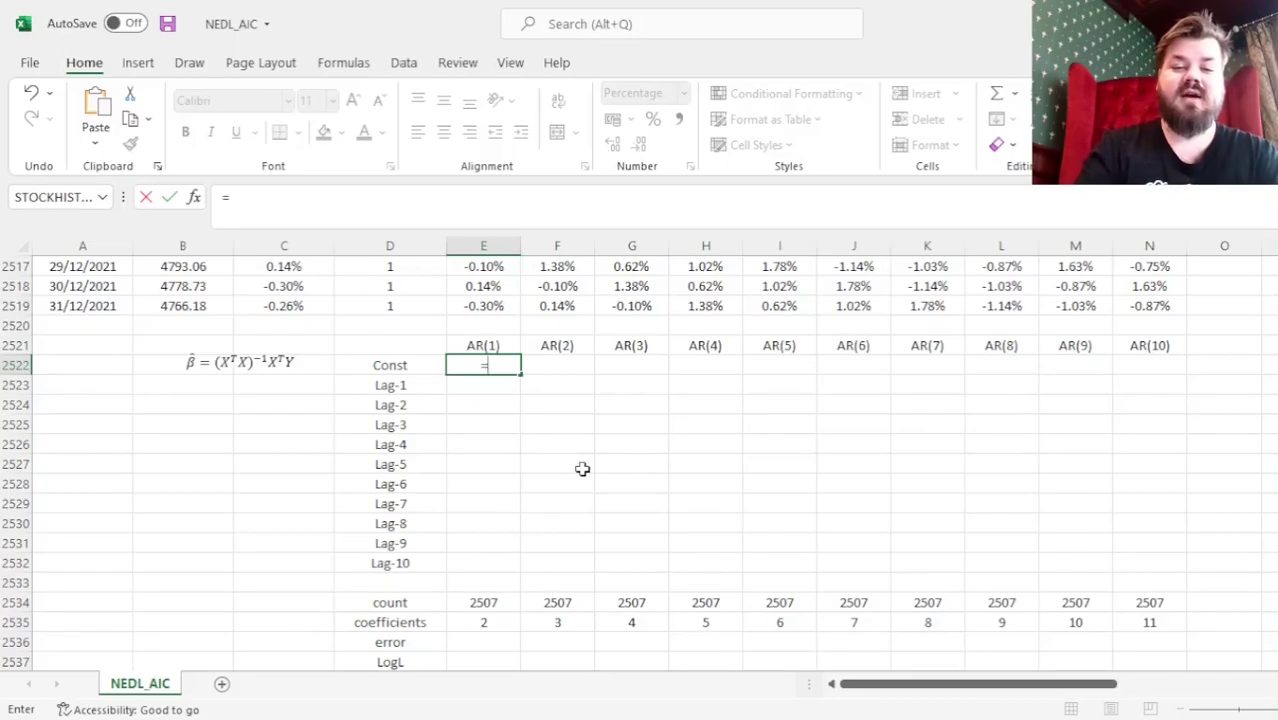
type("MINVERSE(MMULT(TRANSPOSE(")
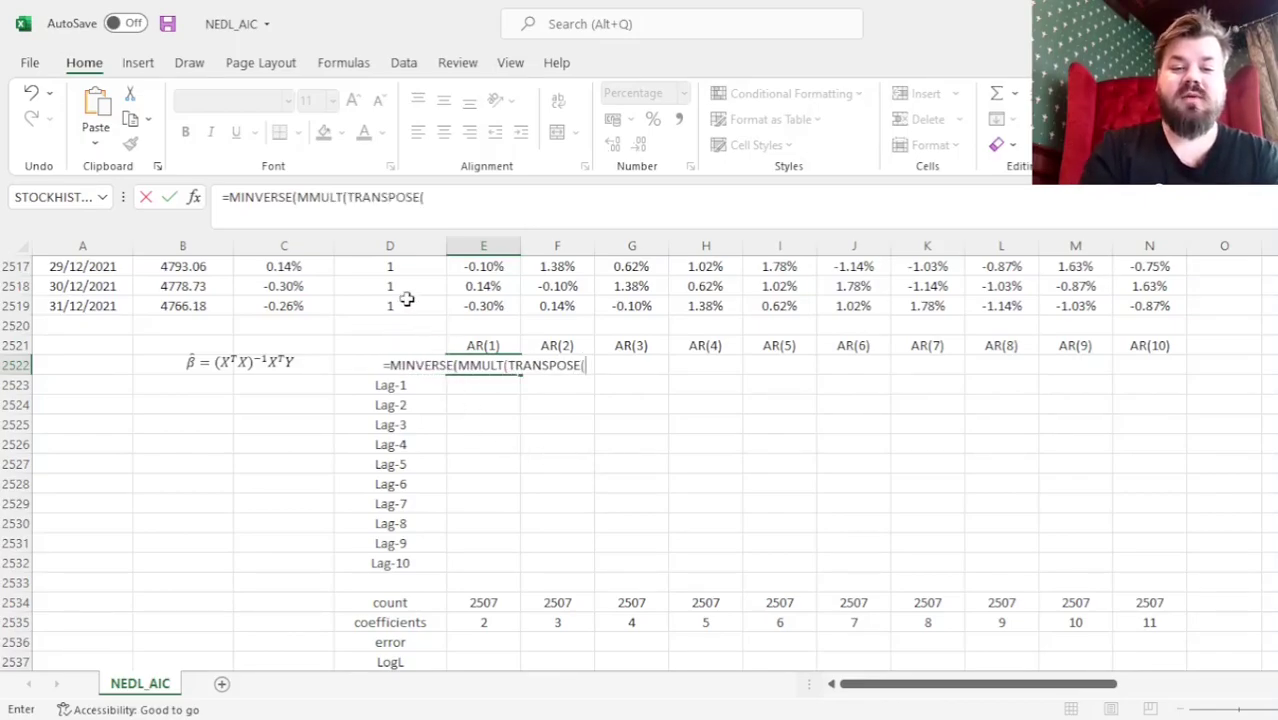
left_click(408, 298)
key("ctrl+Up")
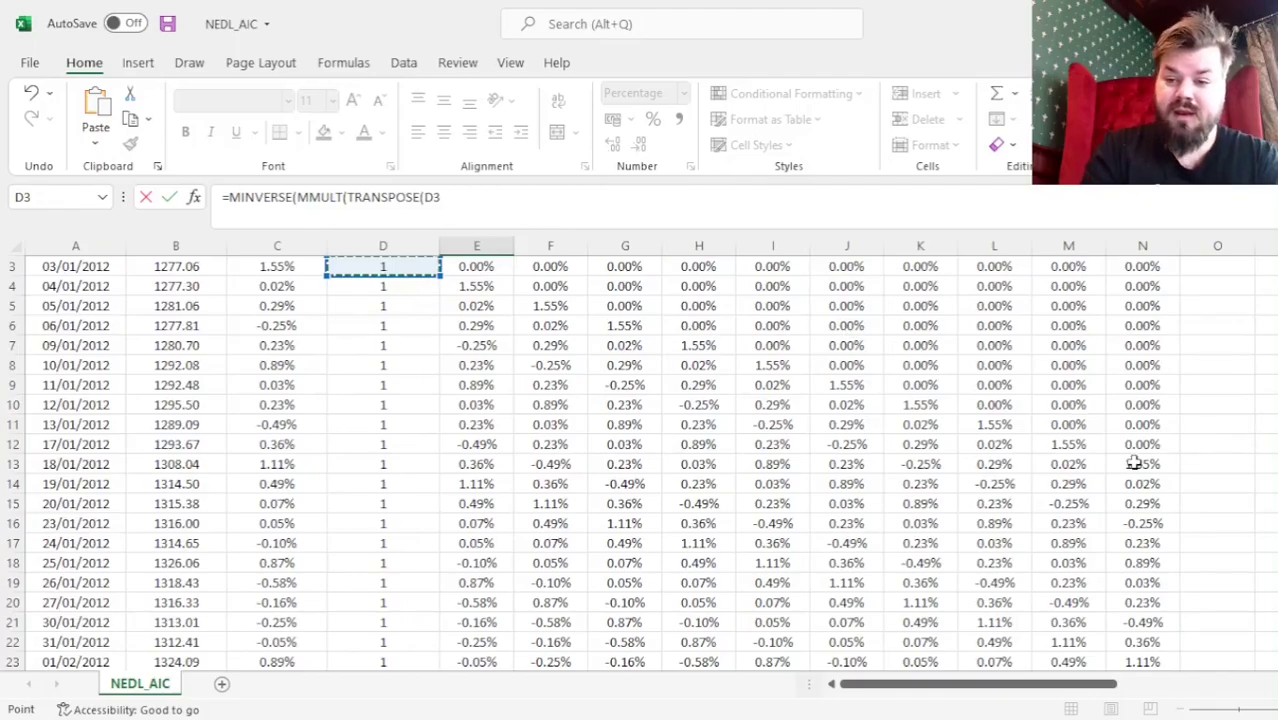
left_click(368, 463)
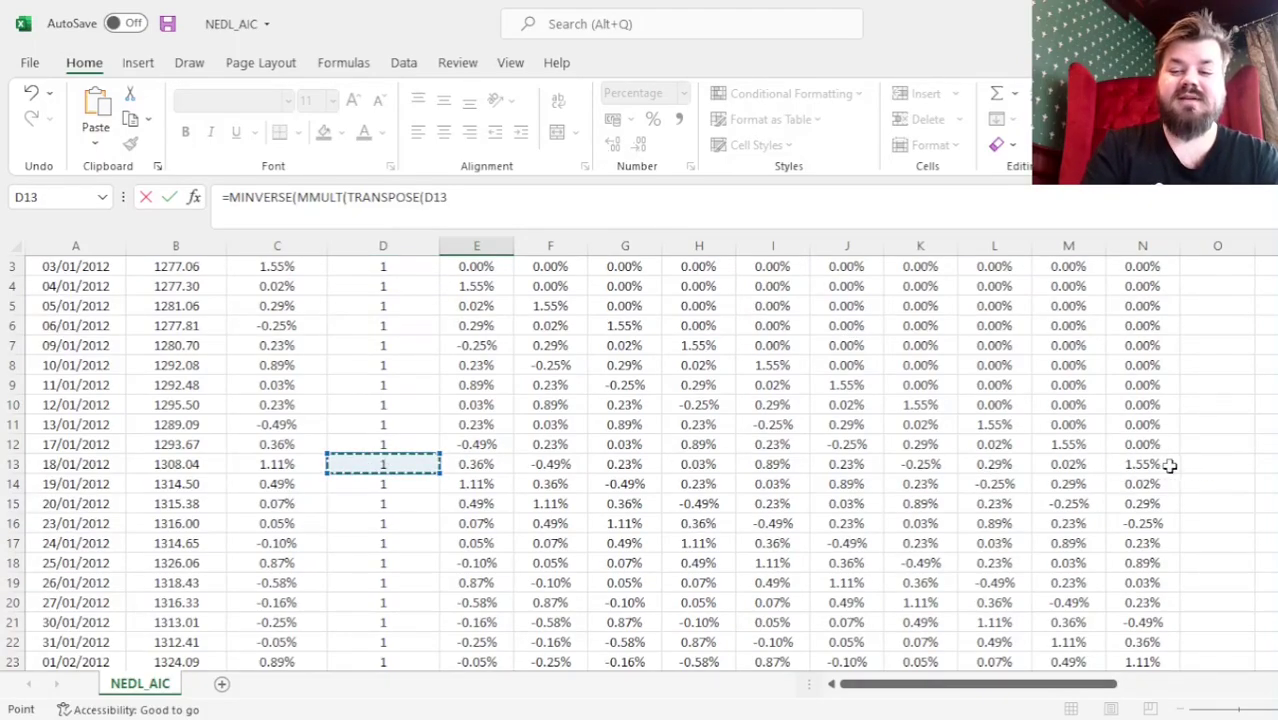
left_click_drag(376, 467, 471, 489)
key("ctrl+shift+Down")
Anchor the range as $D$13:E$2519 and reuse it as MMULT's second argument, closing the brackets.
scroll(624, 597, "down", 4)
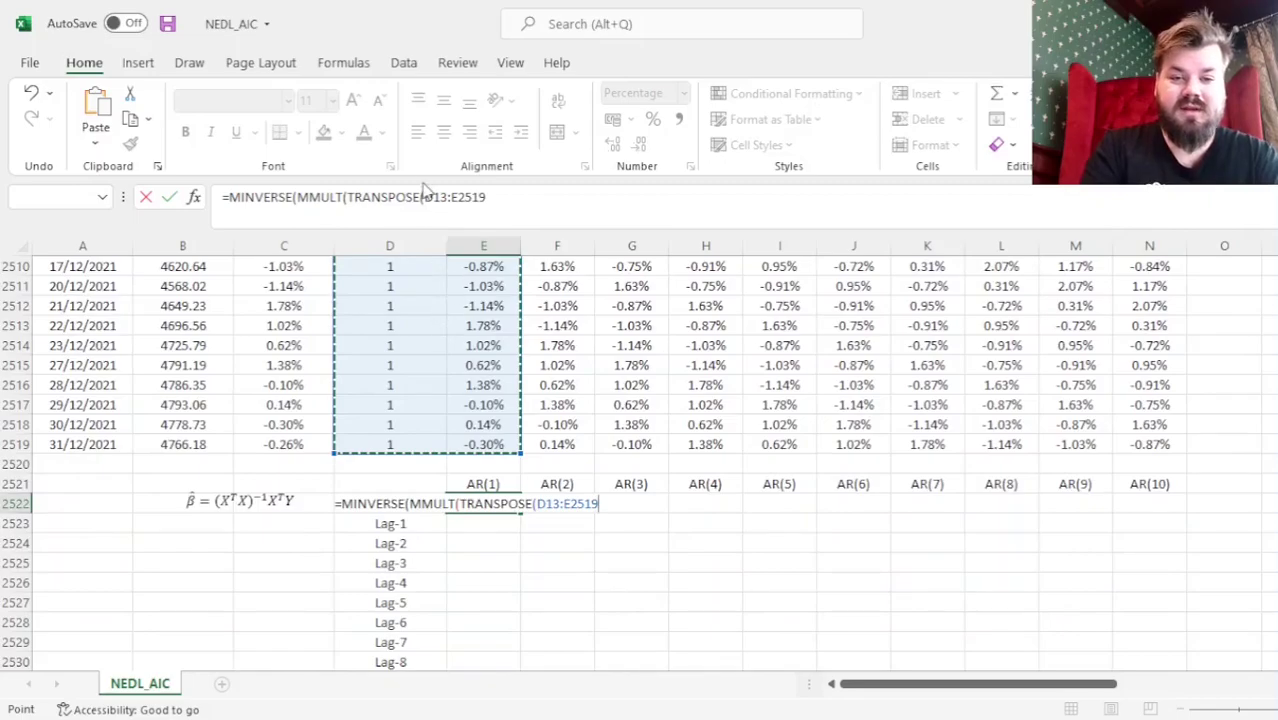
left_click(539, 506)
type("$")
key("Right")
type("$D")
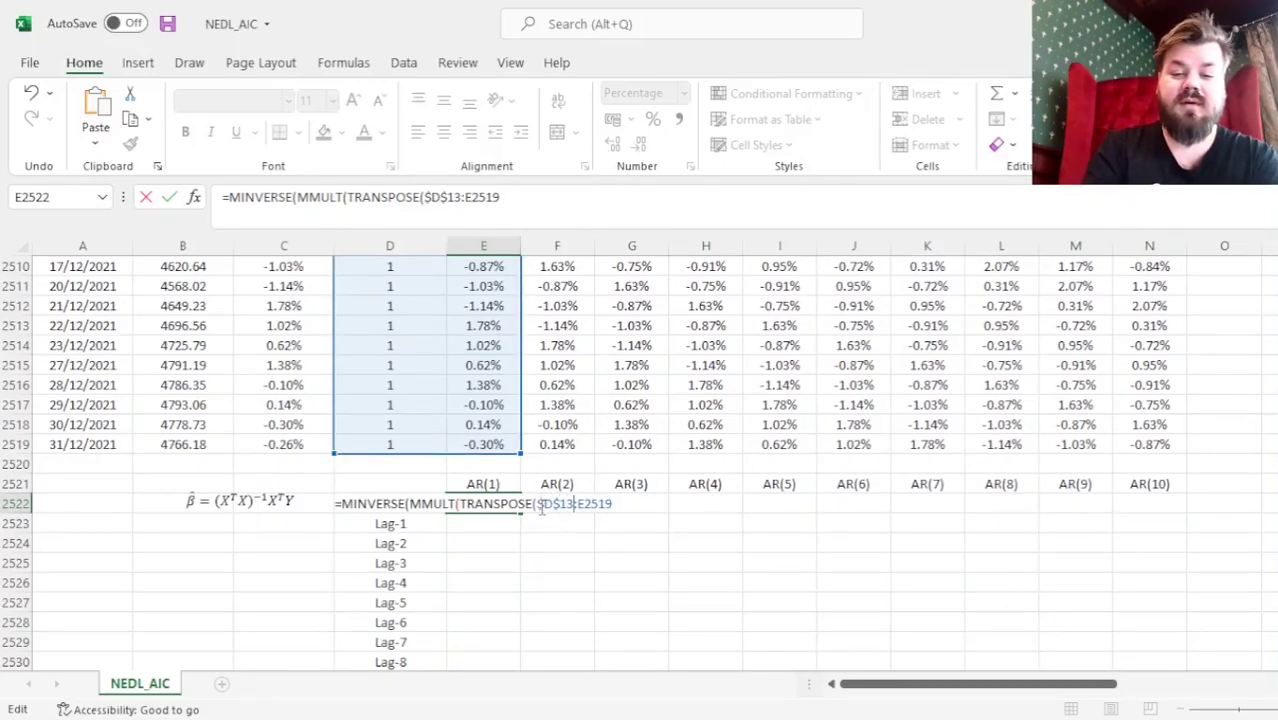
type("$")
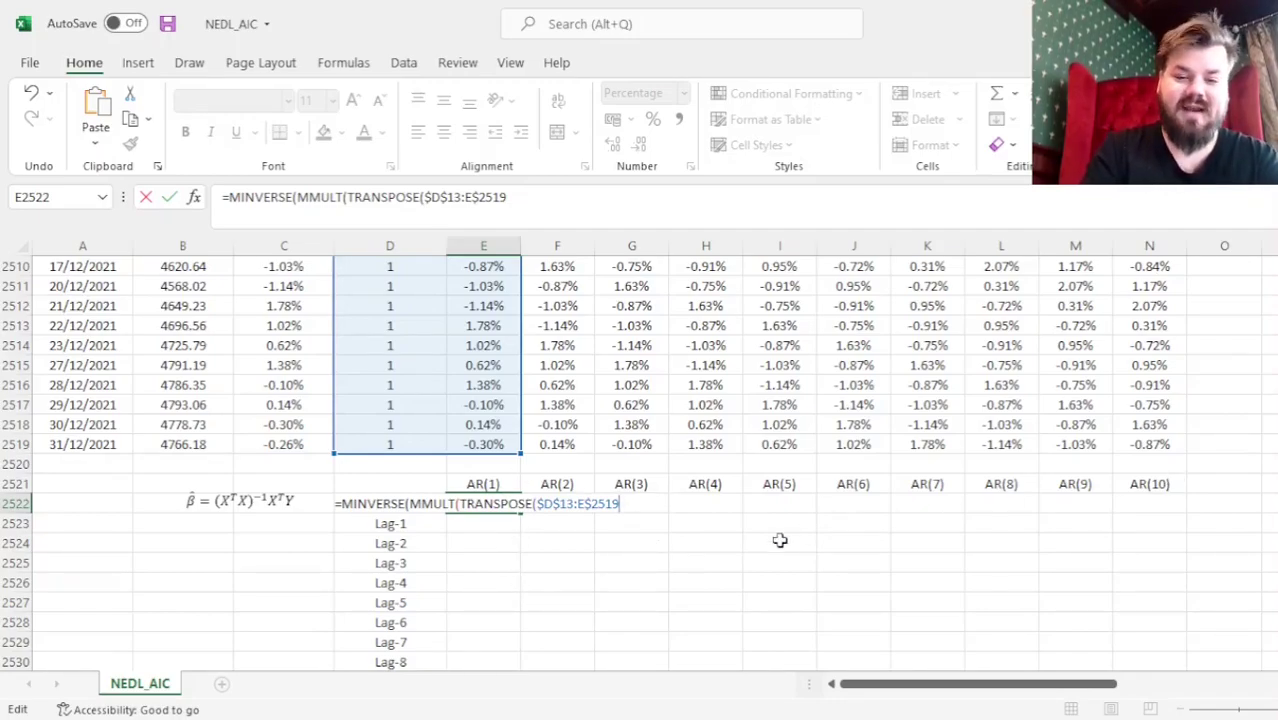
type("),")
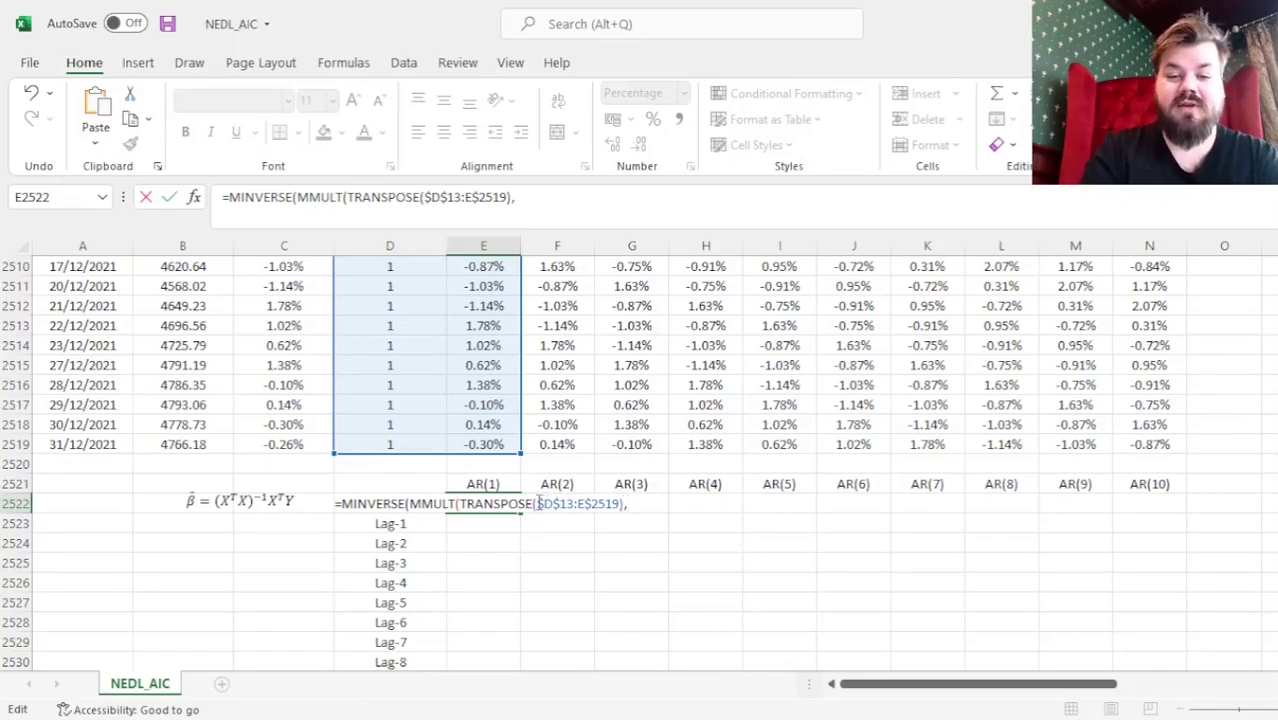
left_click_drag(538, 503, 621, 504)
left_click(633, 504)
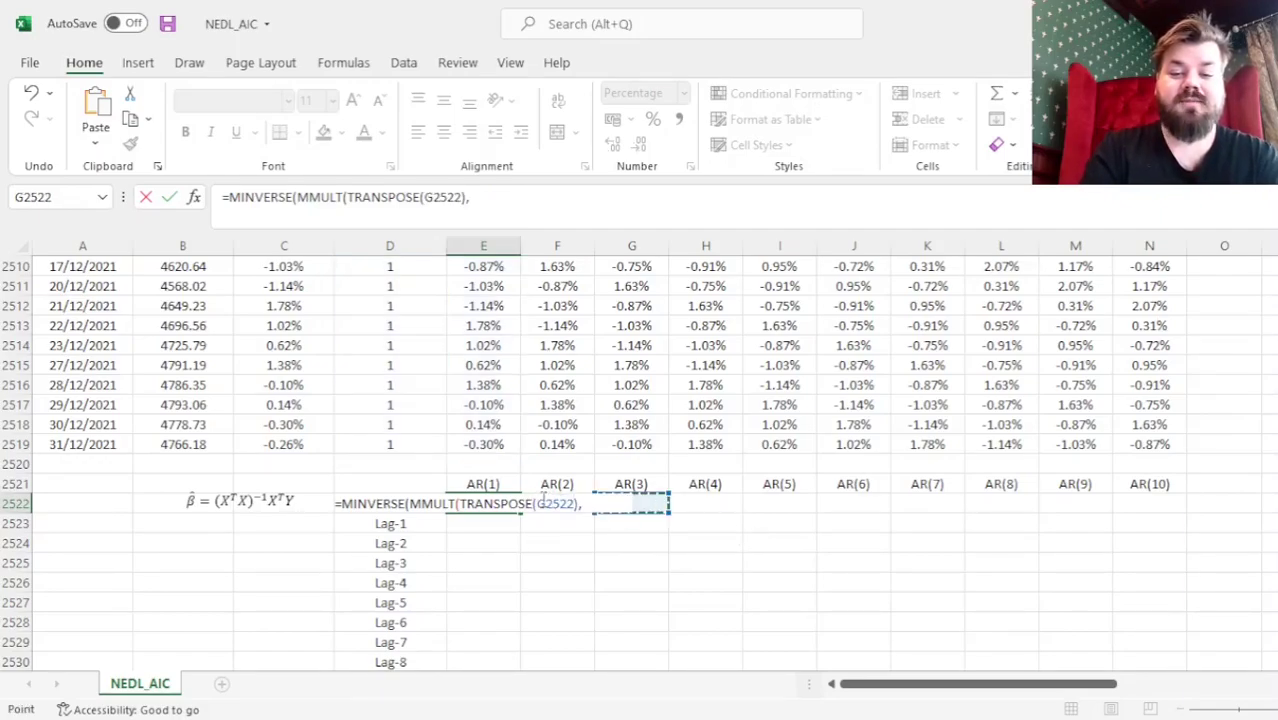
key("ctrl+z")
left_click(625, 503)
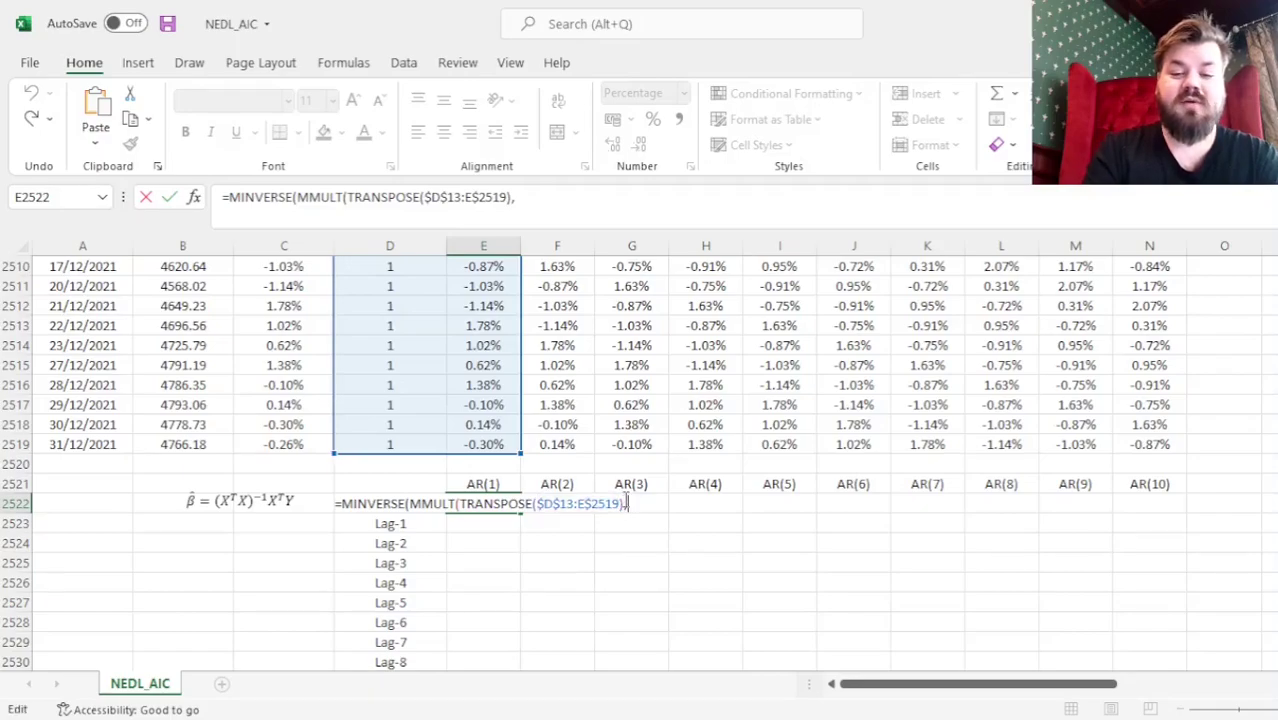
key("ctrl+v")
type("))")
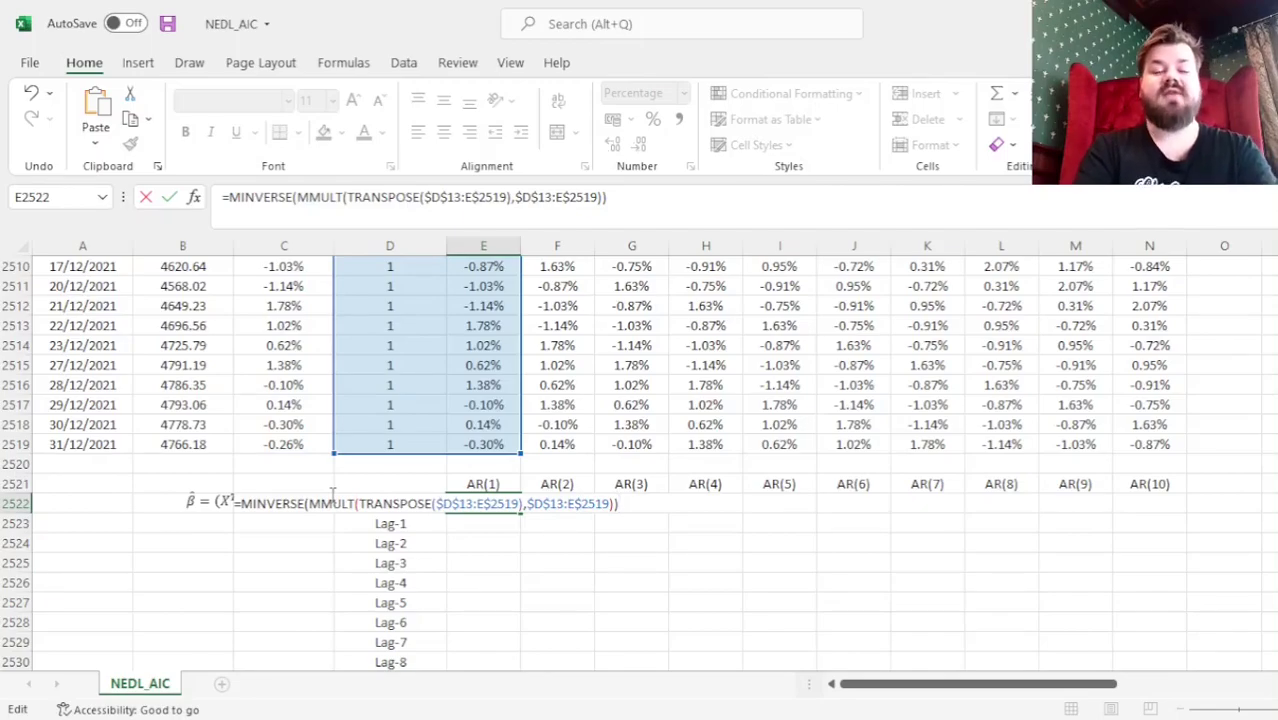
Wrap the inverse in MMULT with TRANSPOSE($D$13:E$2519) as the second factor.
left_click(230, 199)
type("MMULT(")
left_click(679, 212)
type(",")
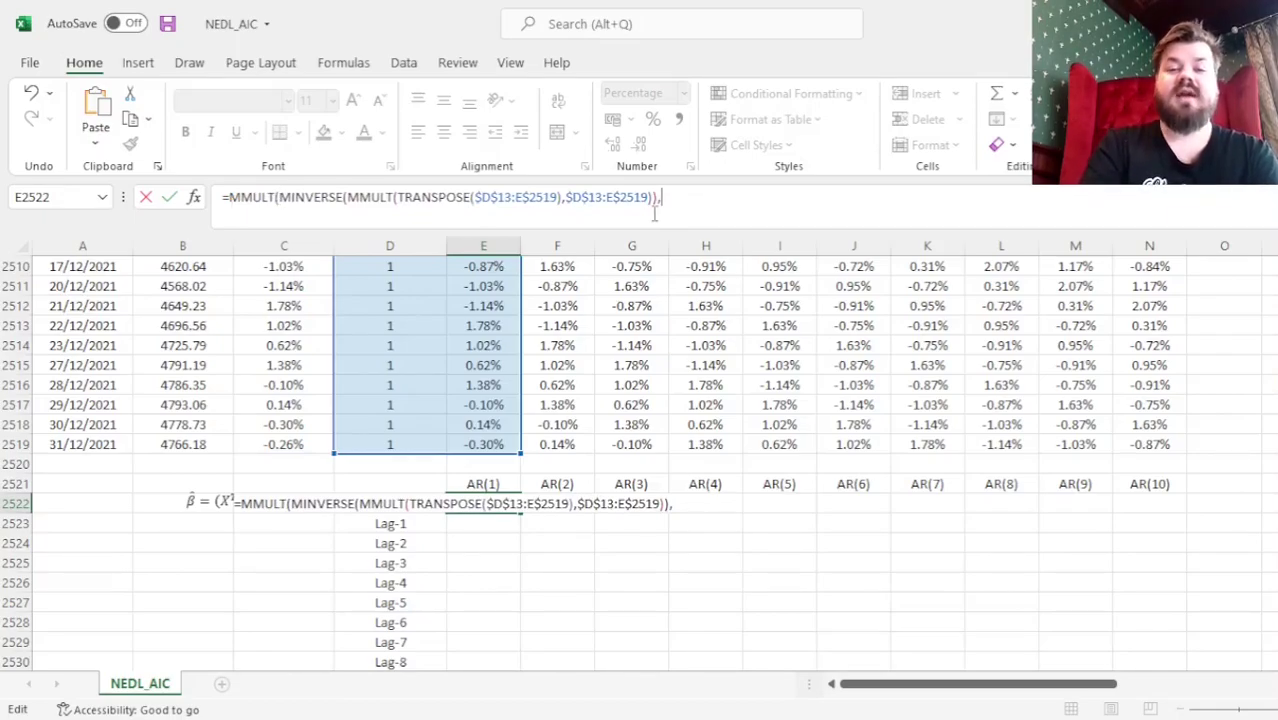
left_click_drag(398, 197, 565, 197)
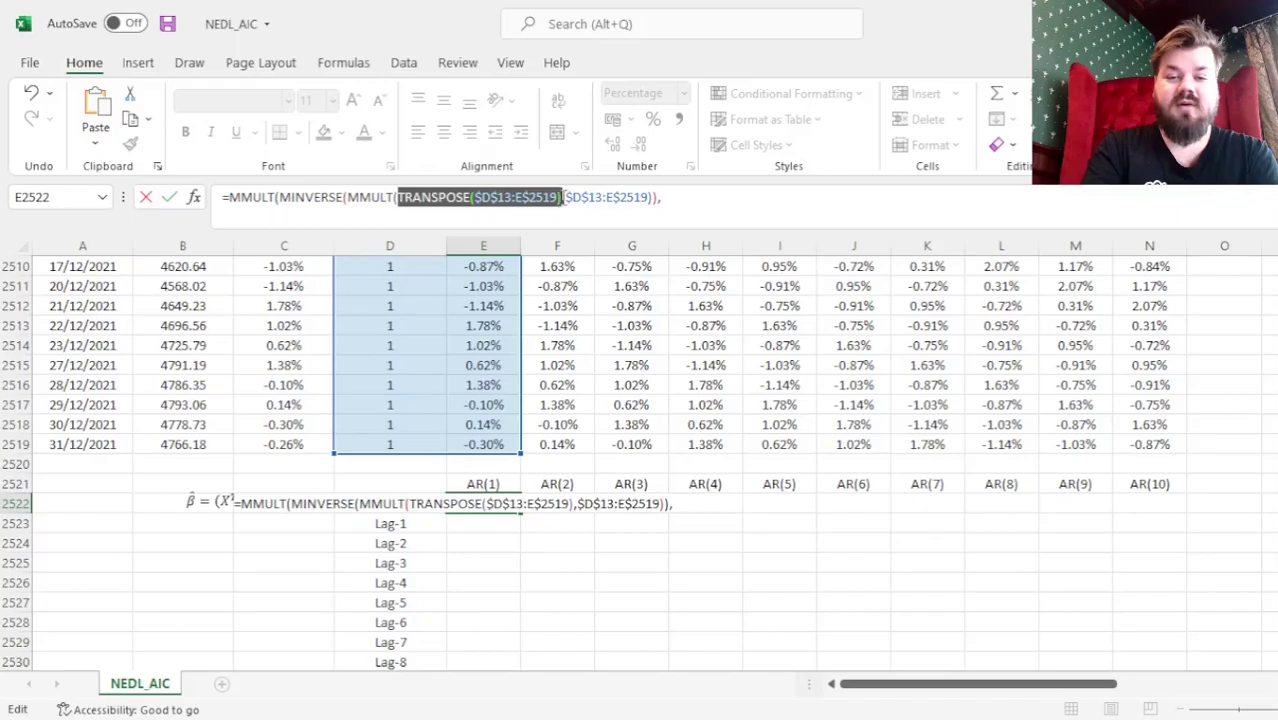
key("ctrl+c")
left_click(680, 203)
key("ctrl+v")
type(")")
Multiply by the absolute returns range $C$13:$C$2519 and commit the AR(1) coefficient formula.
left_click(228, 197)
type("MMULT(")
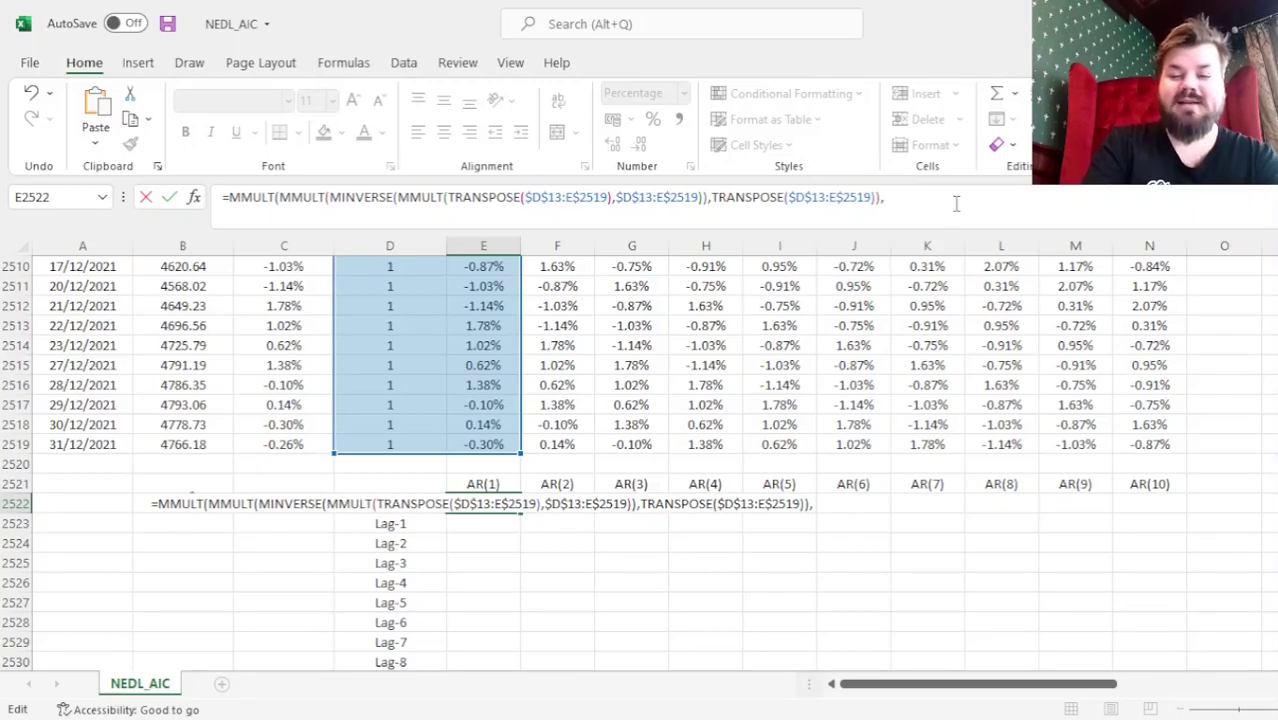
left_click(286, 406)
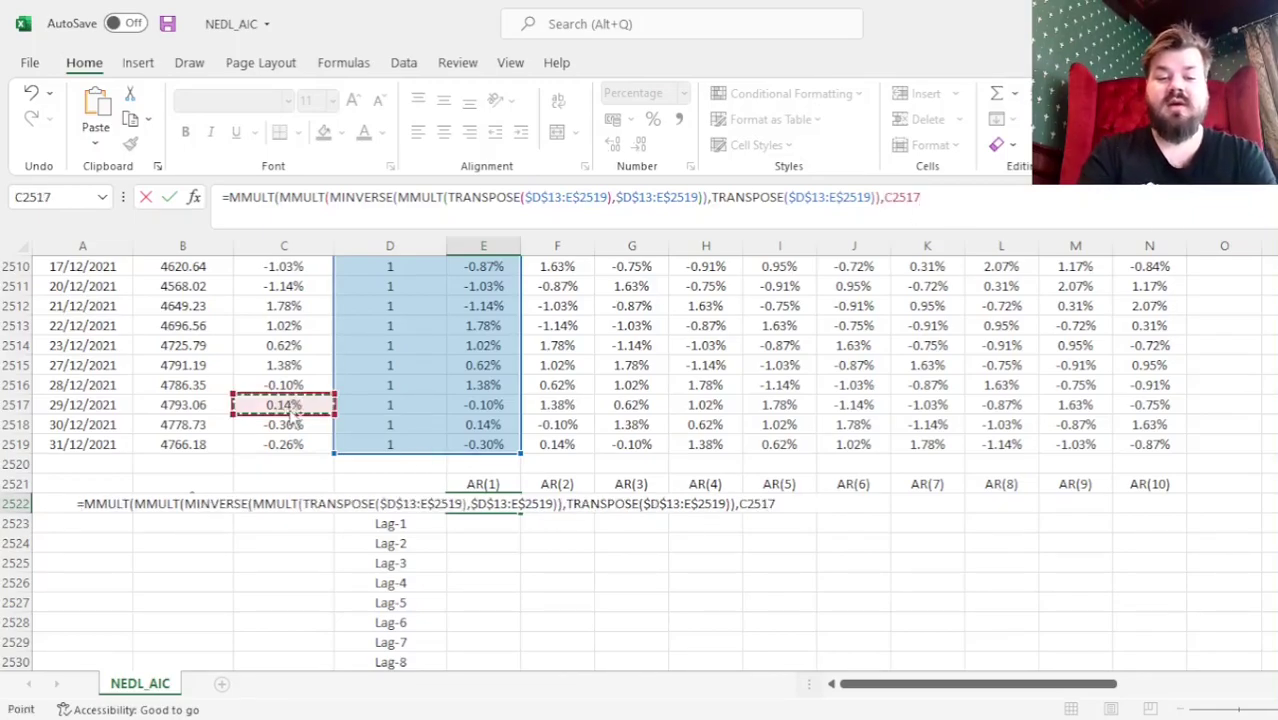
key("ctrl+Up")
left_click(263, 462)
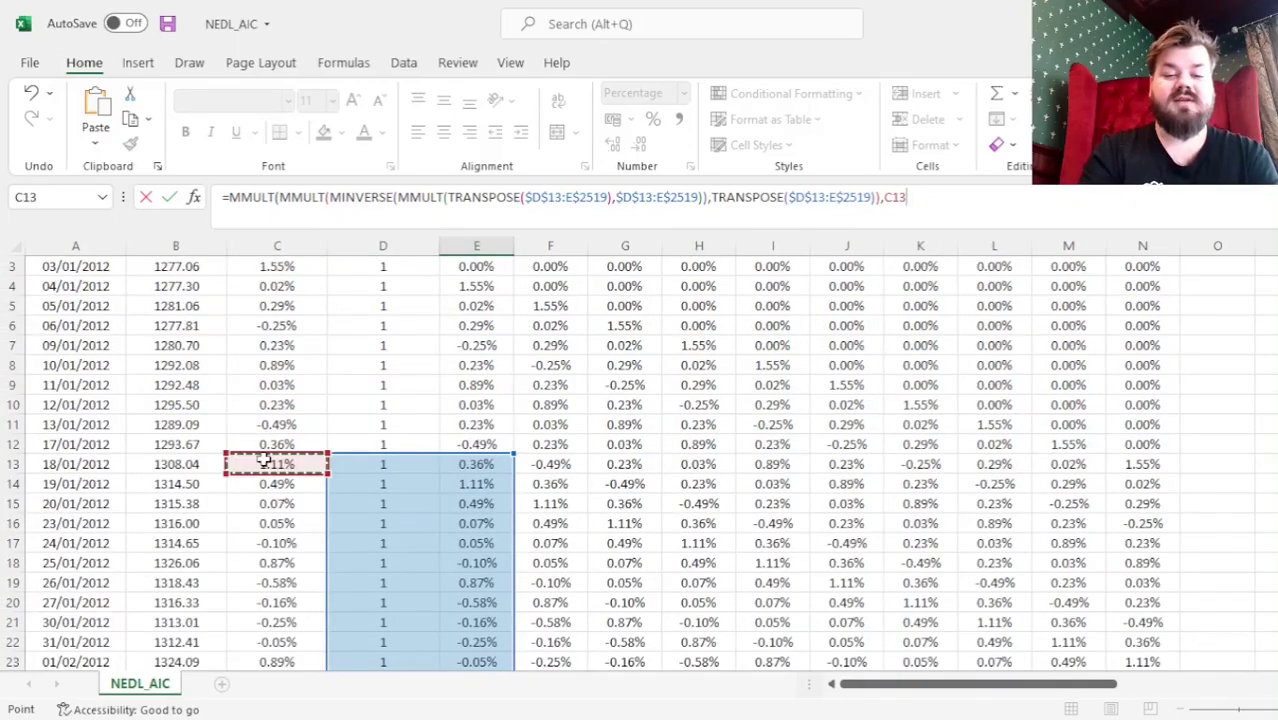
key("ctrl+shift+Down")
left_click(910, 205)
type("$")
key("Right")
type("$")
key("Right")
key("Right")
key("Right")
type("$")
key("Right")
type("$")
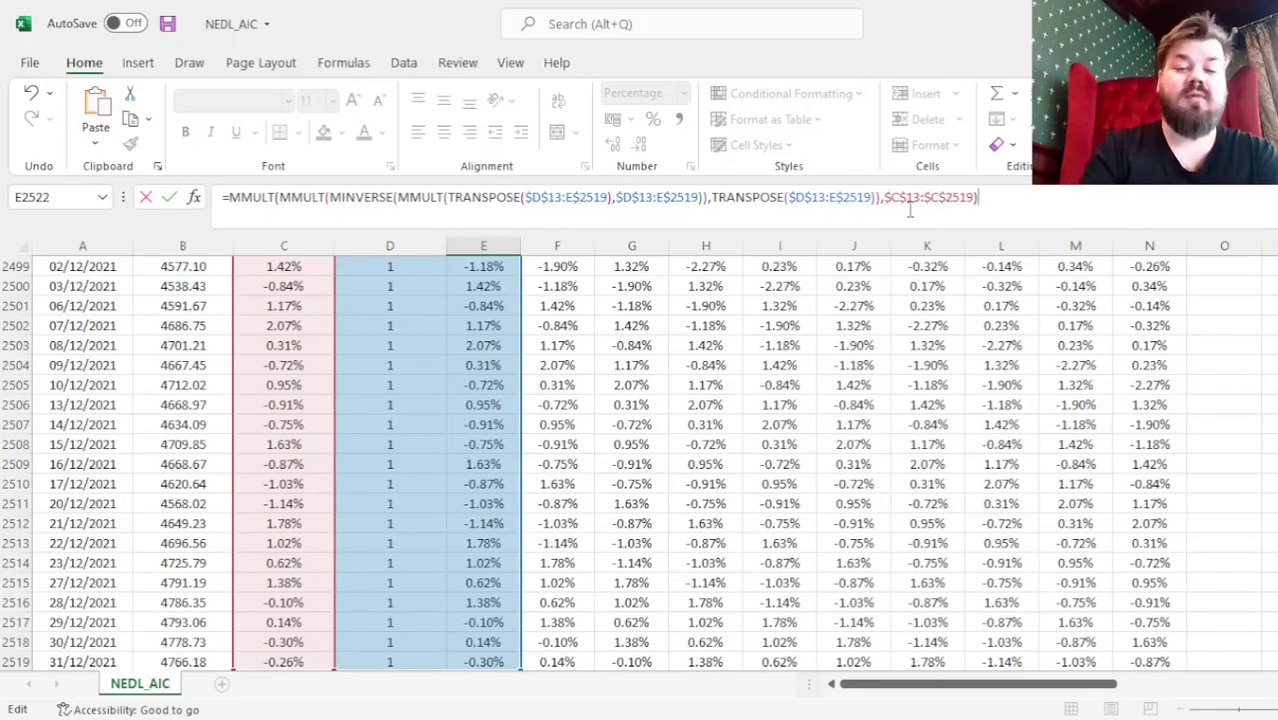
key("Return")
key("Down")
key("Down")
key("Down")
key("Down")
key("Down")
key("Down")
key("Down")
key("Down")
key("Down")
key("Down")
key("Down")
key("Down")
key("Down")
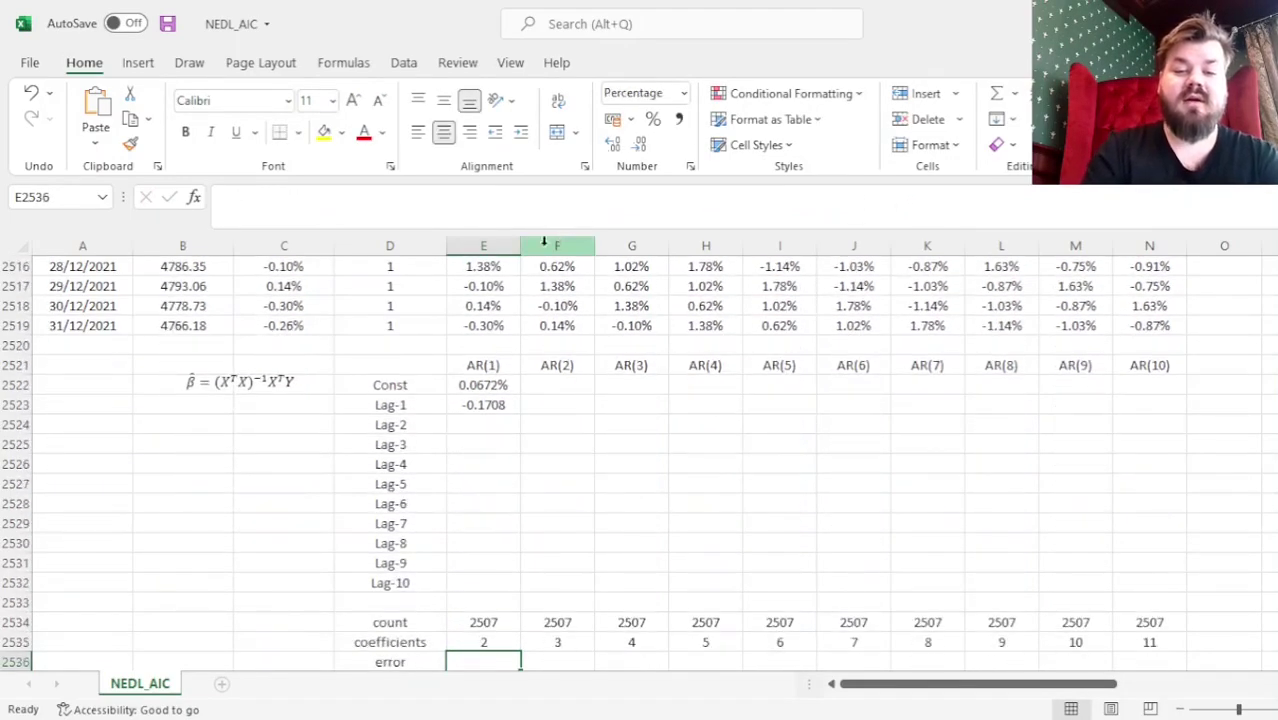
Copy the AR(1) coefficient formula across to N2522 and fill zeros down AR(1)'s unused lags from E2524.
left_click_drag(491, 404, 1168, 388)
key("Right")
key("Right")
left_click(518, 393)
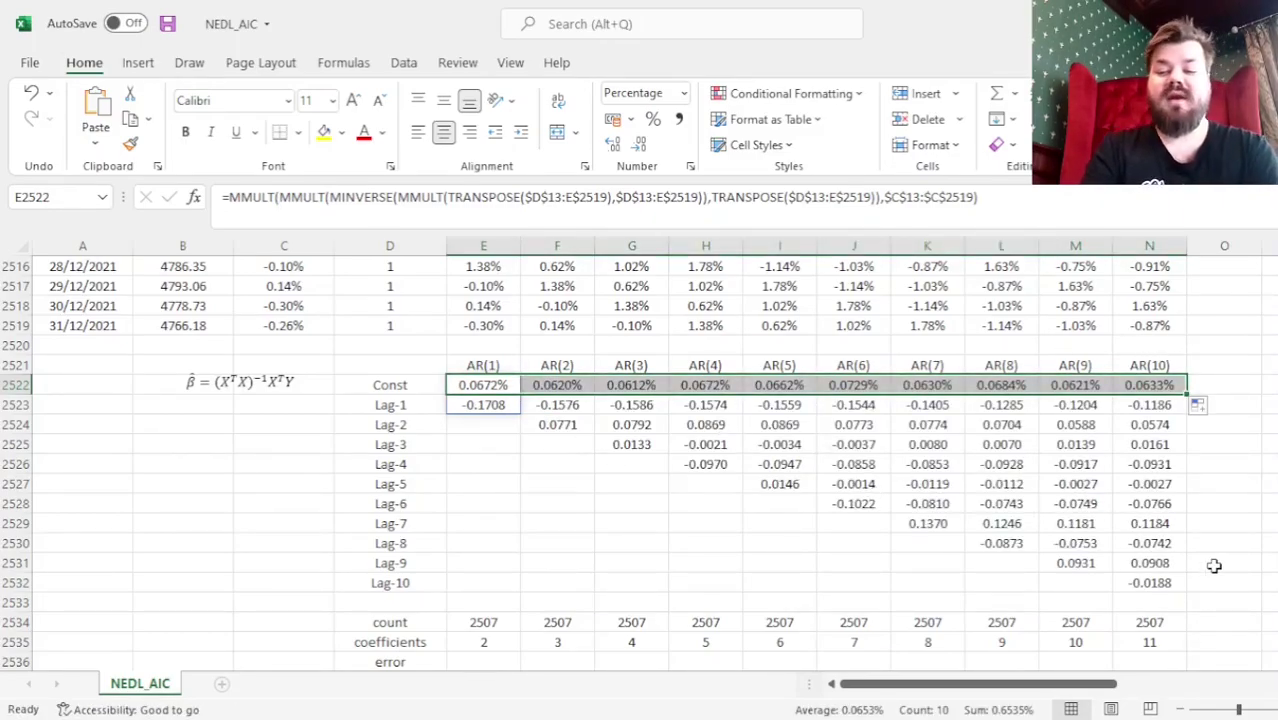
left_click(500, 428)
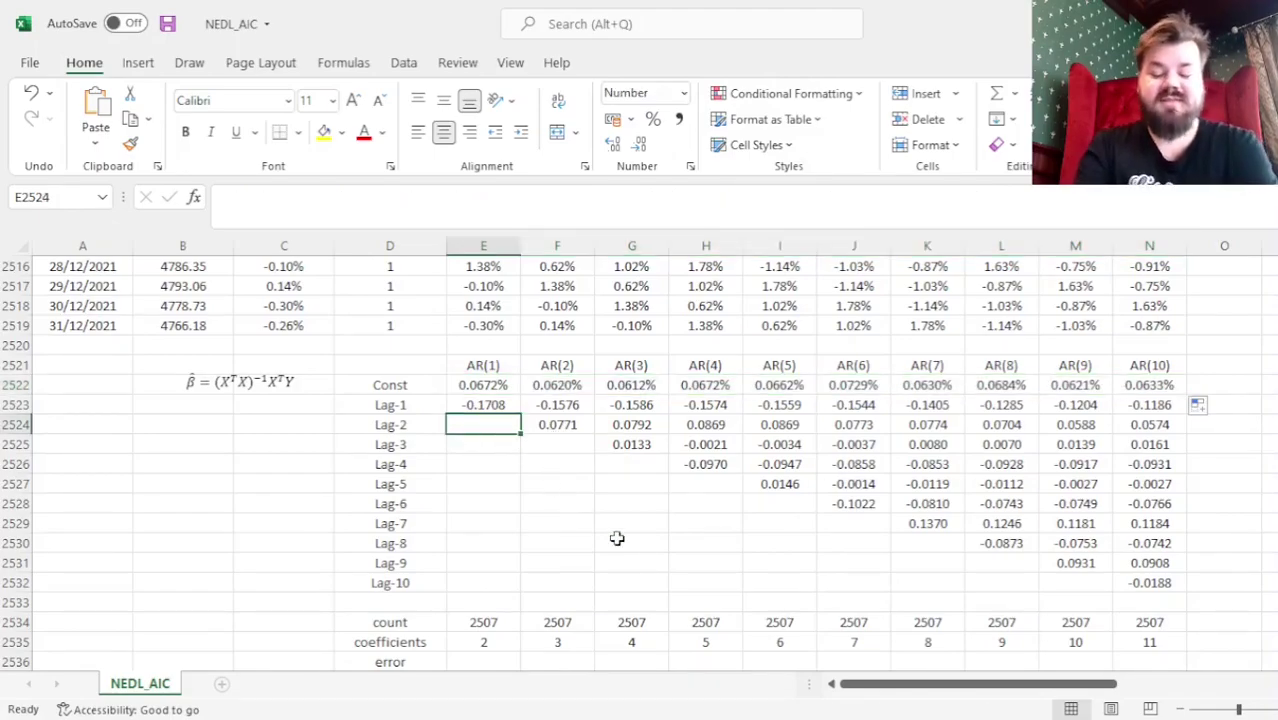
type("0")
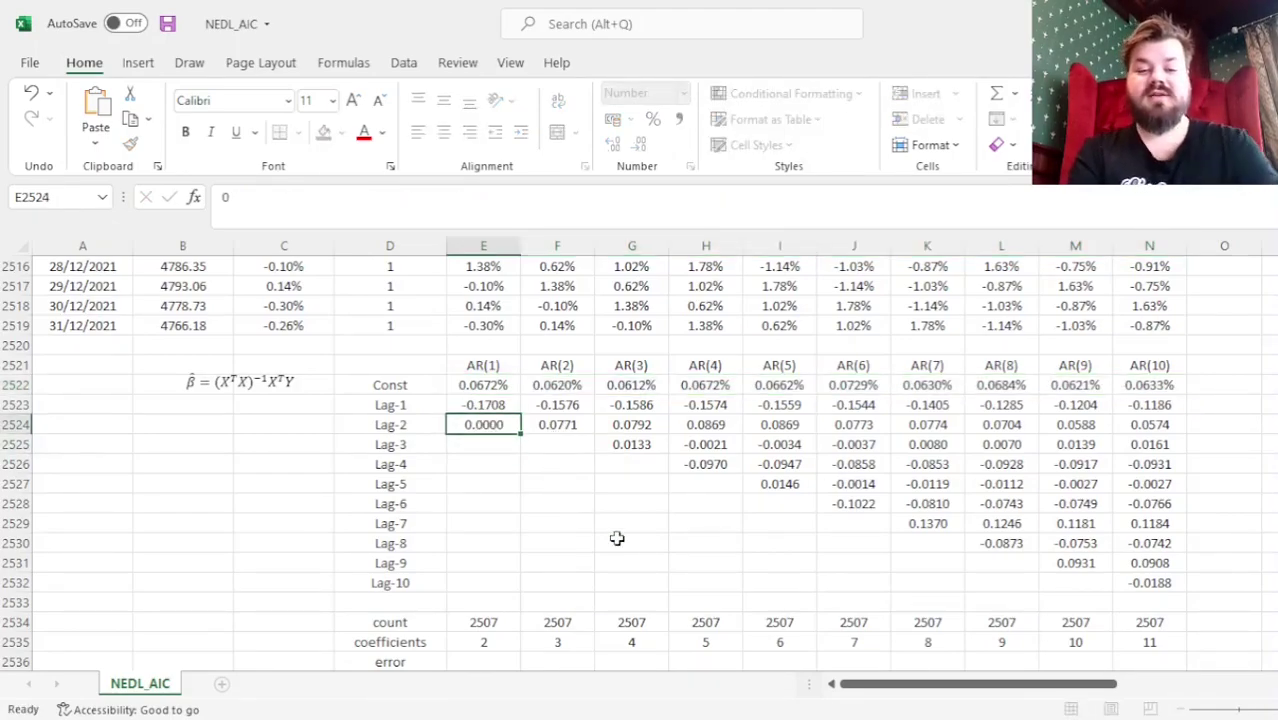
key("ctrl+Return")
double_click(520, 433)
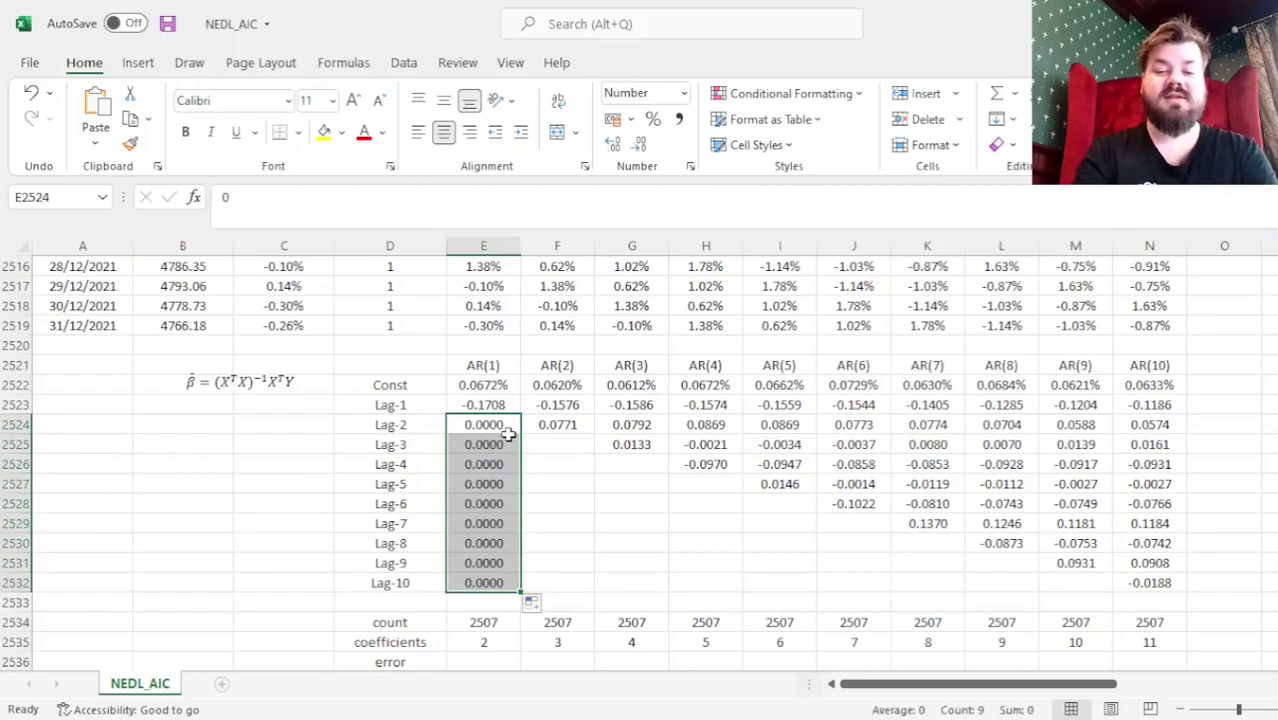
Copy the zero blocks diagonally into the unused lag slots of AR(2) through AR(5).
left_click(485, 441)
key("ctrl+shift+Down")
key("ctrl+c")
key("Right")
key("ctrl+v")
key("Down")
key("ctrl+shift+Down")
key("ctrl+c")
key("Right")
key("ctrl+v")
key("Down")
key("ctrl+shift+Down")
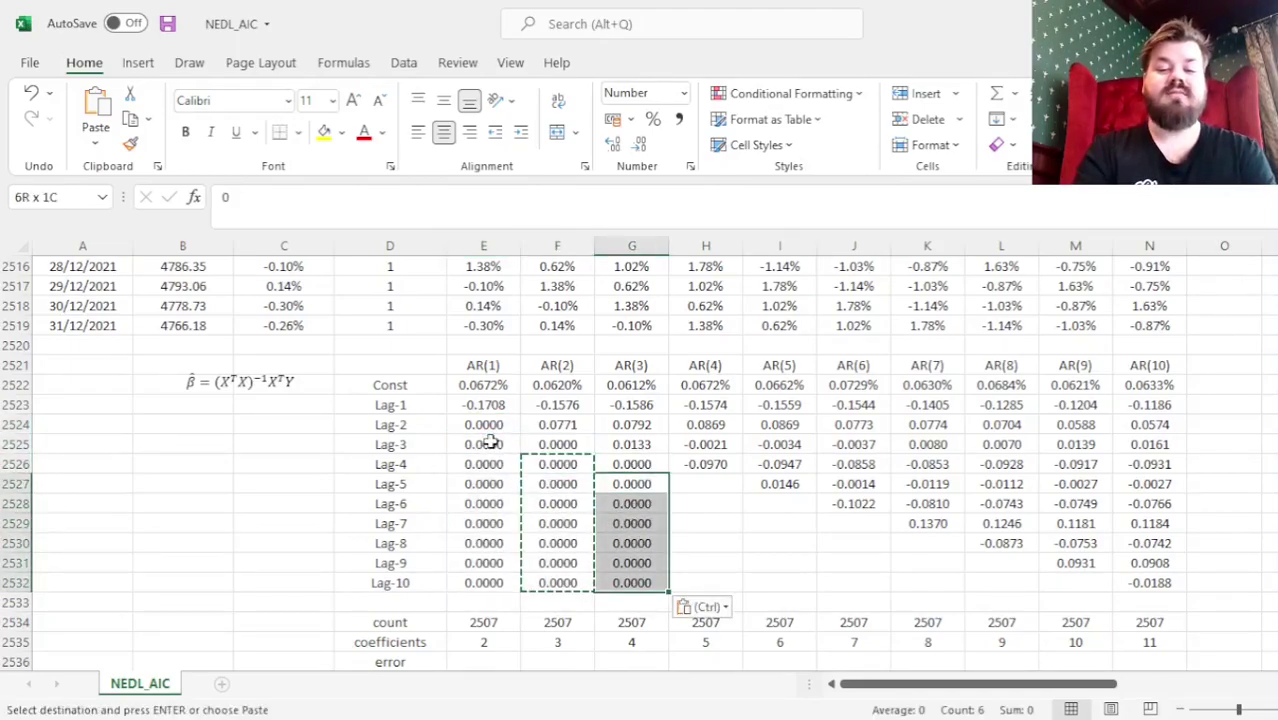
key("ctrl+c")
key("Right")
key("ctrl+v")
key("Down")
key("ctrl+shift+Down")
key("ctrl+c")
key("Right")
key("ctrl+v")
Continue the diagonal zeros through AR(6)–AR(9), ending with a single zero in AR(9)'s Lag-10.
key("Down")
key("ctrl+shift+Down")
key("ctrl+c")
key("Right")
key("ctrl+v")
key("Down")
key("ctrl+shift+Down")
key("ctrl+c")
key("Right")
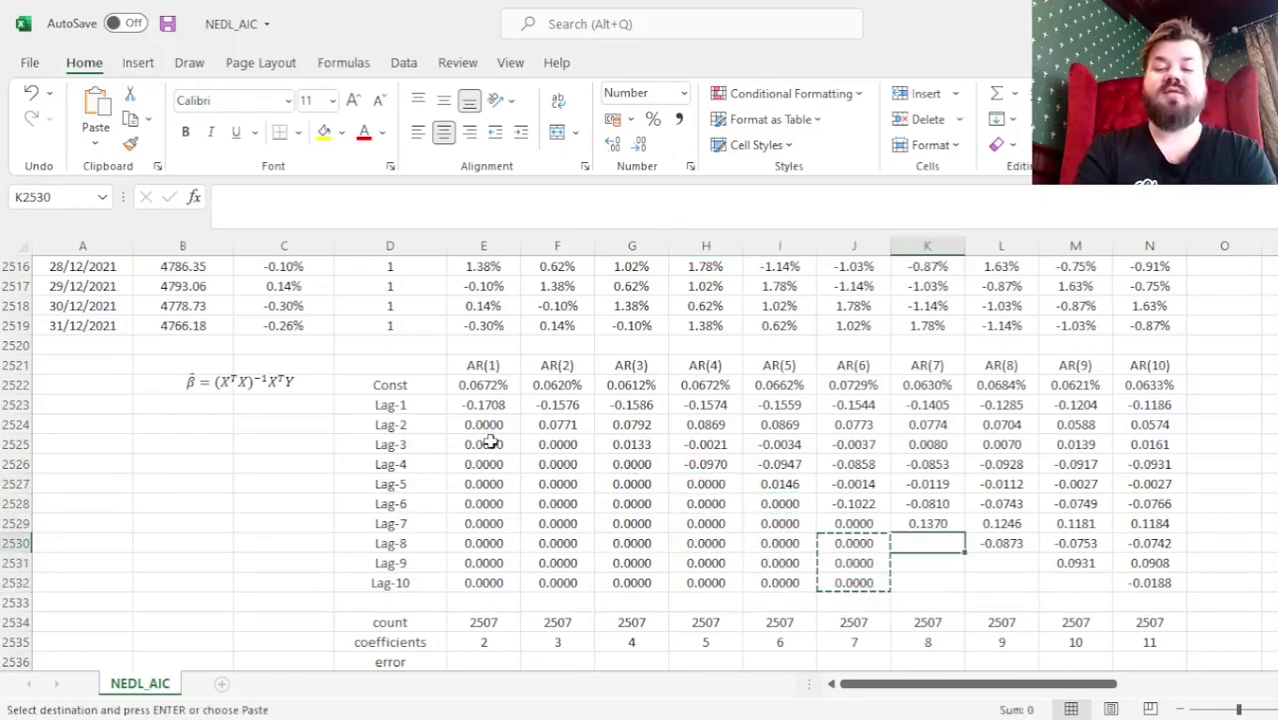
key("ctrl+v")
key("Down")
key("ctrl+shift+Down")
key("ctrl+c")
key("Right")
key("ctrl+v")
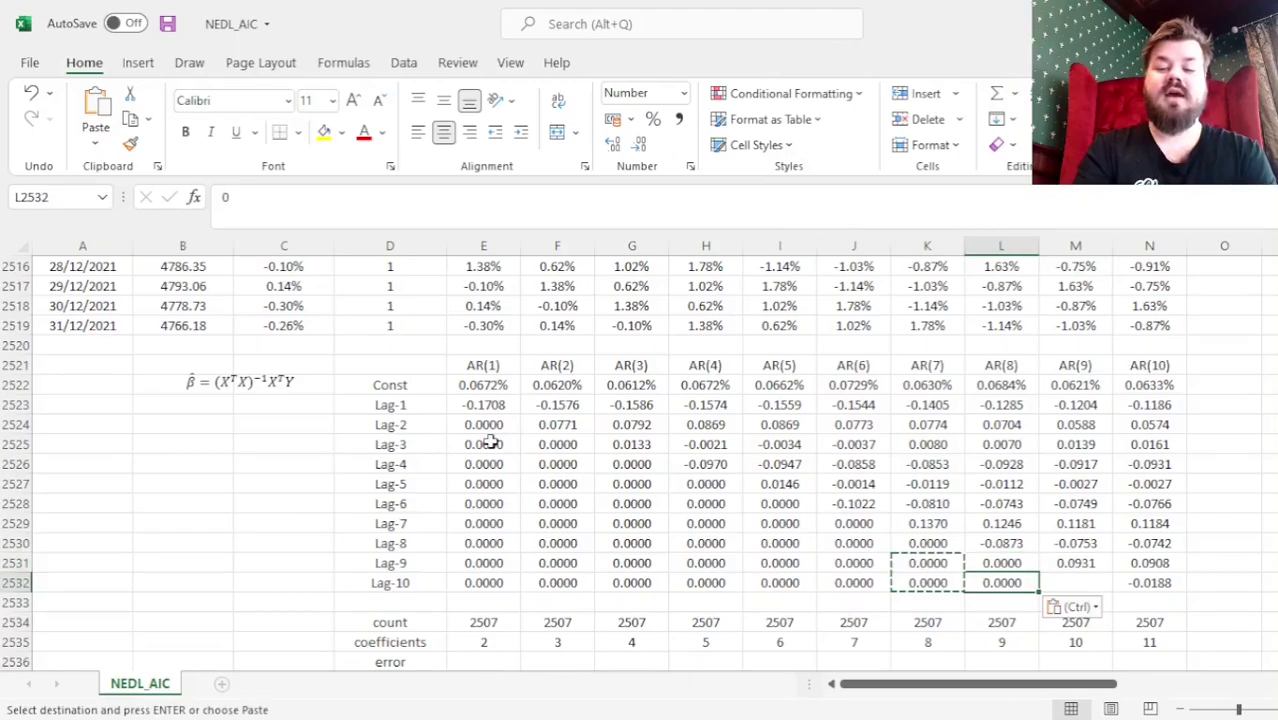
key("Down")
key("ctrl+c")
key("Right")
key("Return")
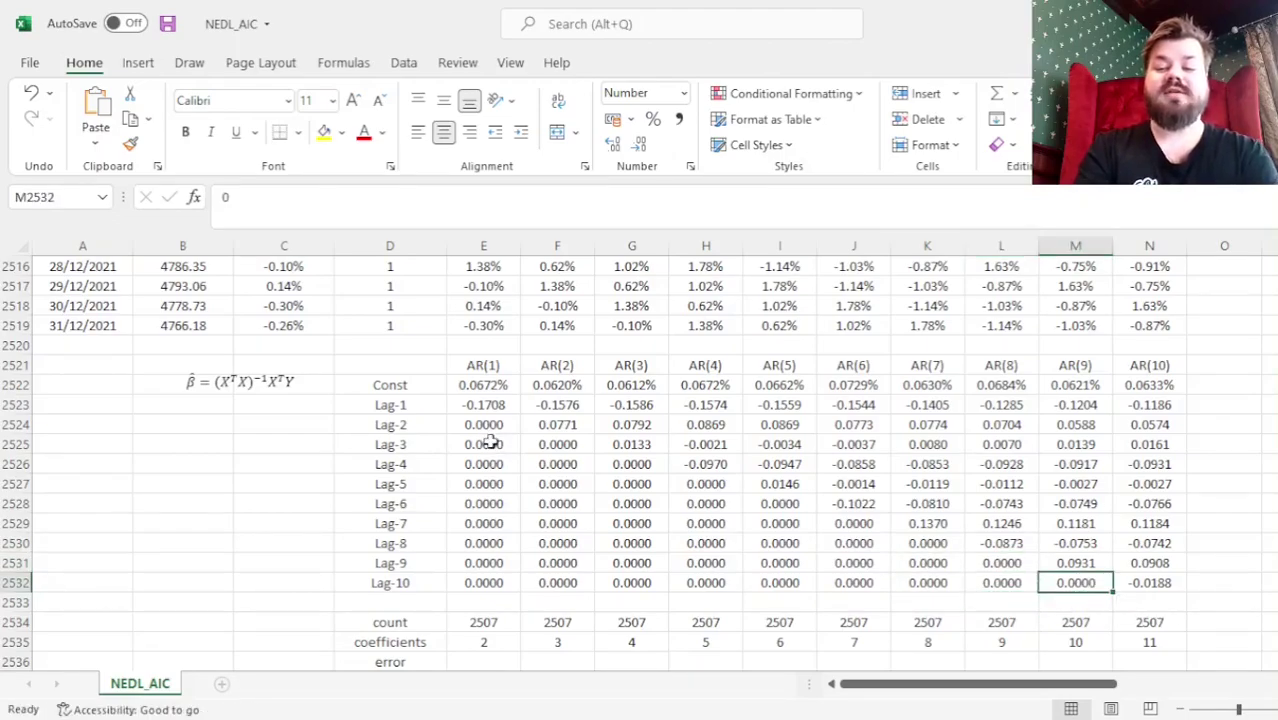
key("Right")
key("Right")
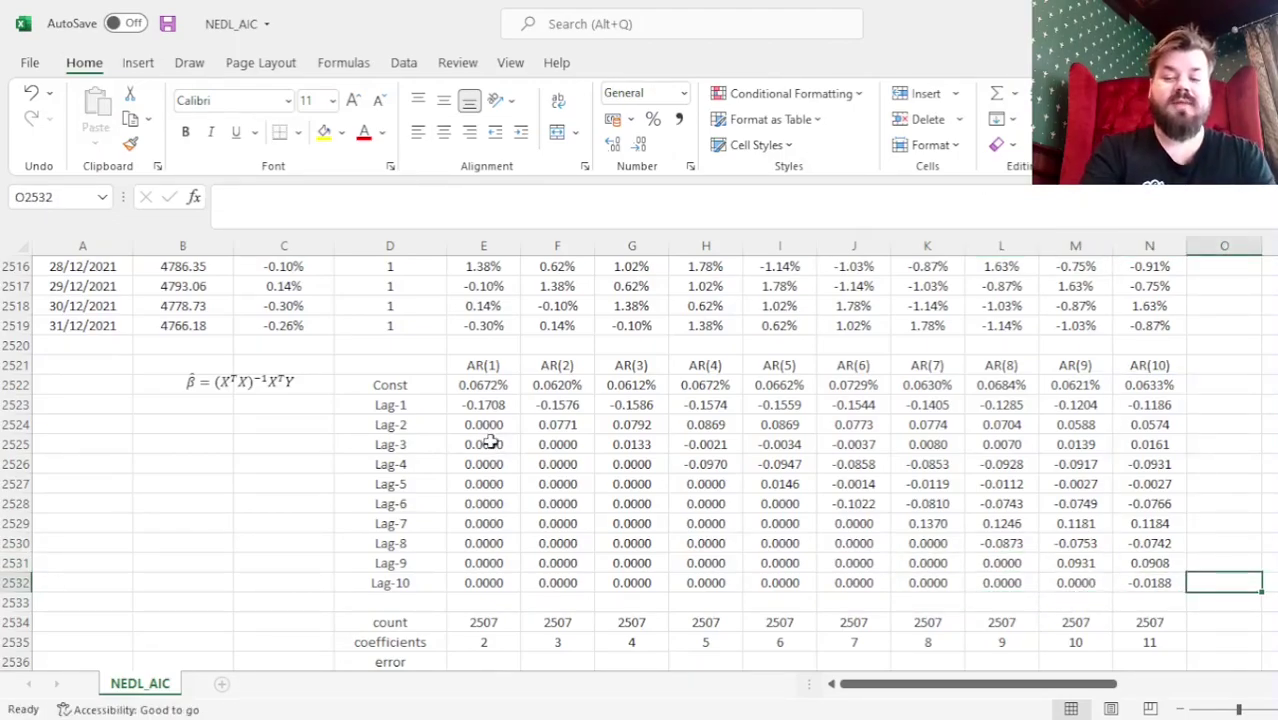
key("ctrl+Up")
key("Down")
key("Down")
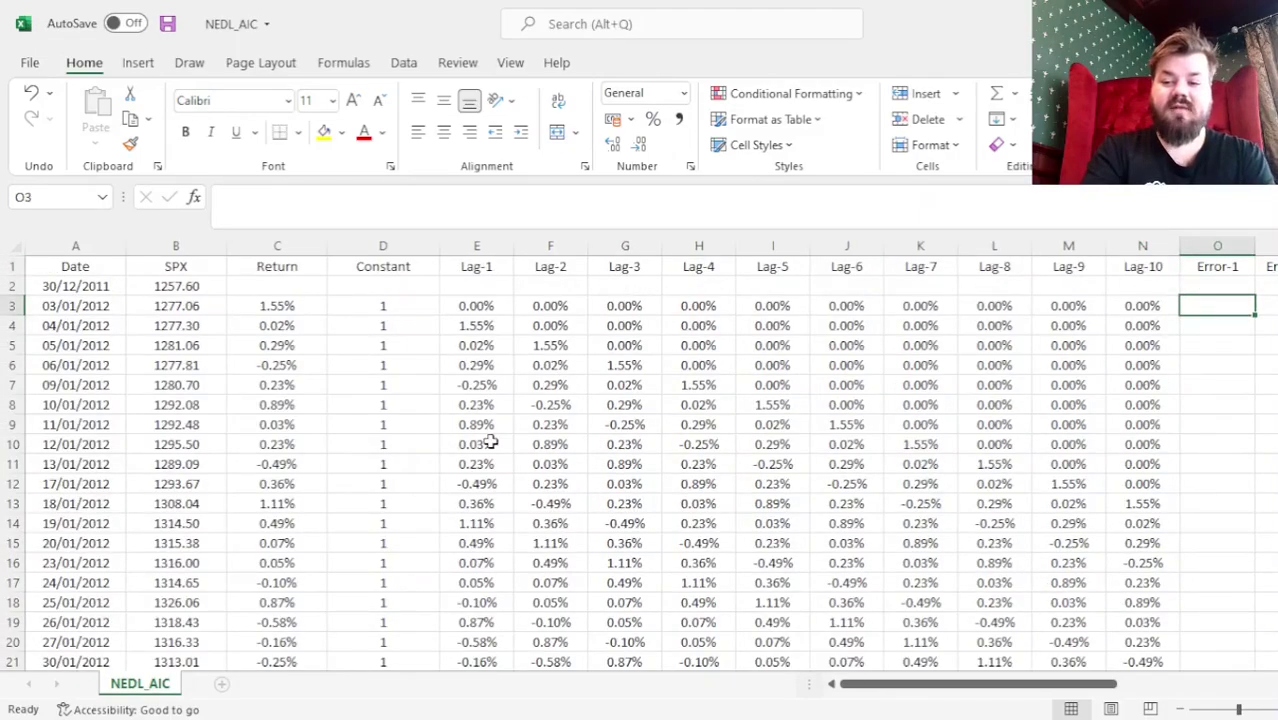
In O13, start the residual formula =$C13-MMULT($D13:$N13 using row 13's return and regressors.
left_click(1211, 505)
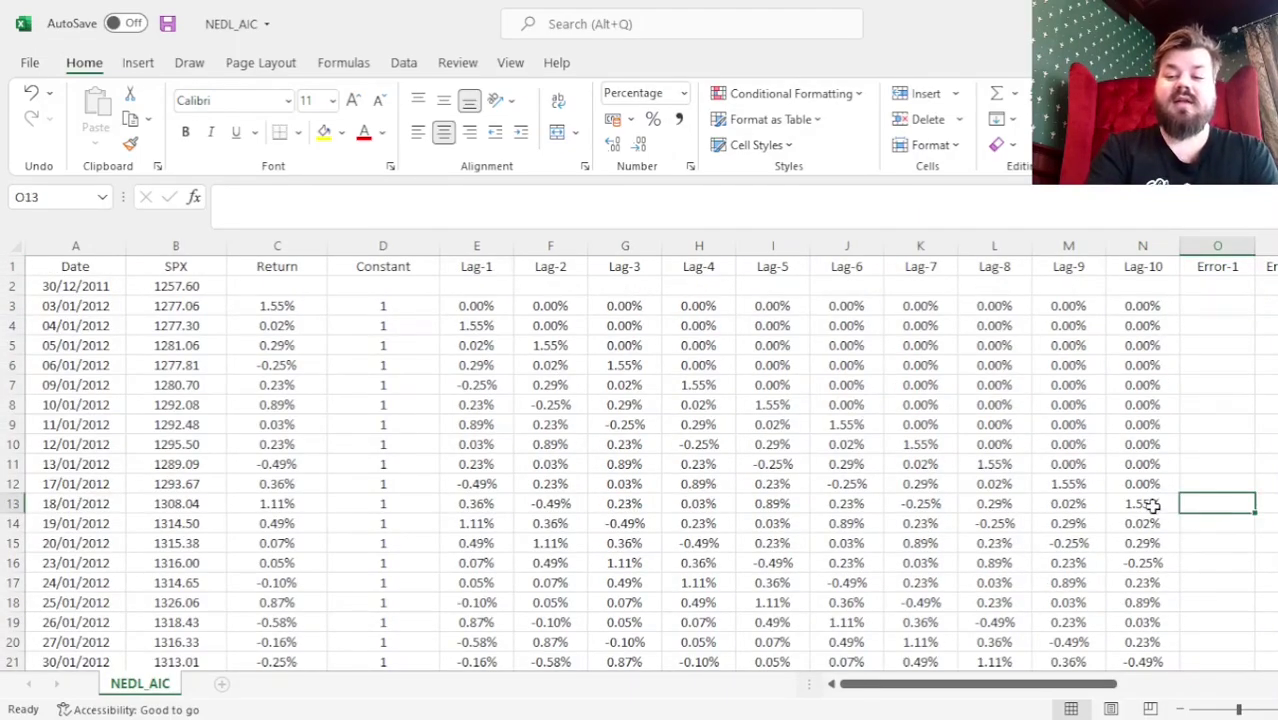
left_click_drag(1130, 504, 470, 505)
left_click(1238, 500)
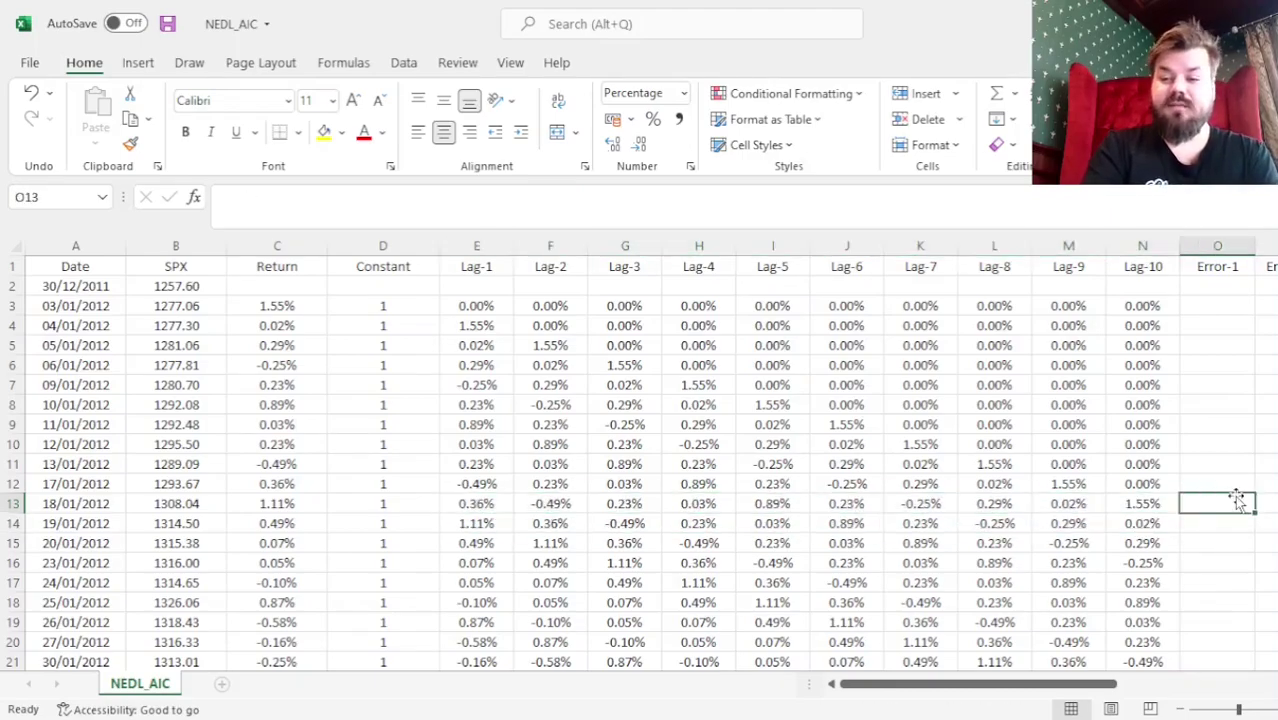
type("=")
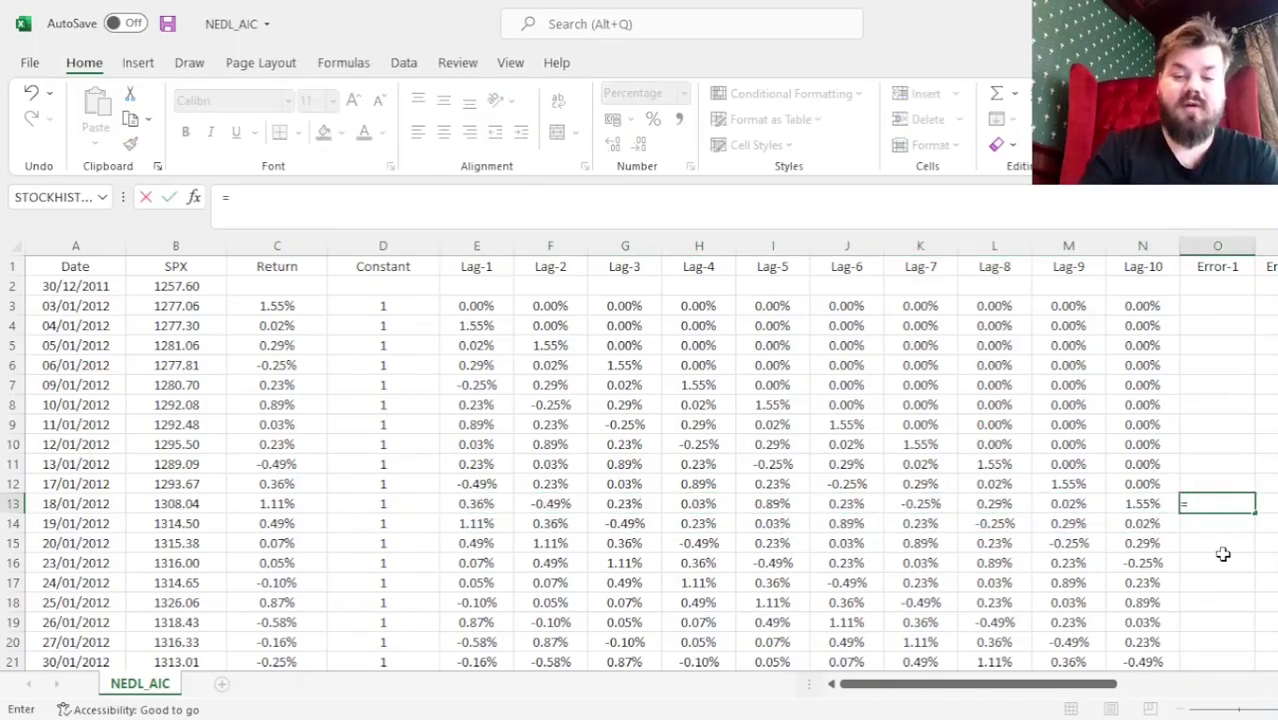
left_click(264, 504)
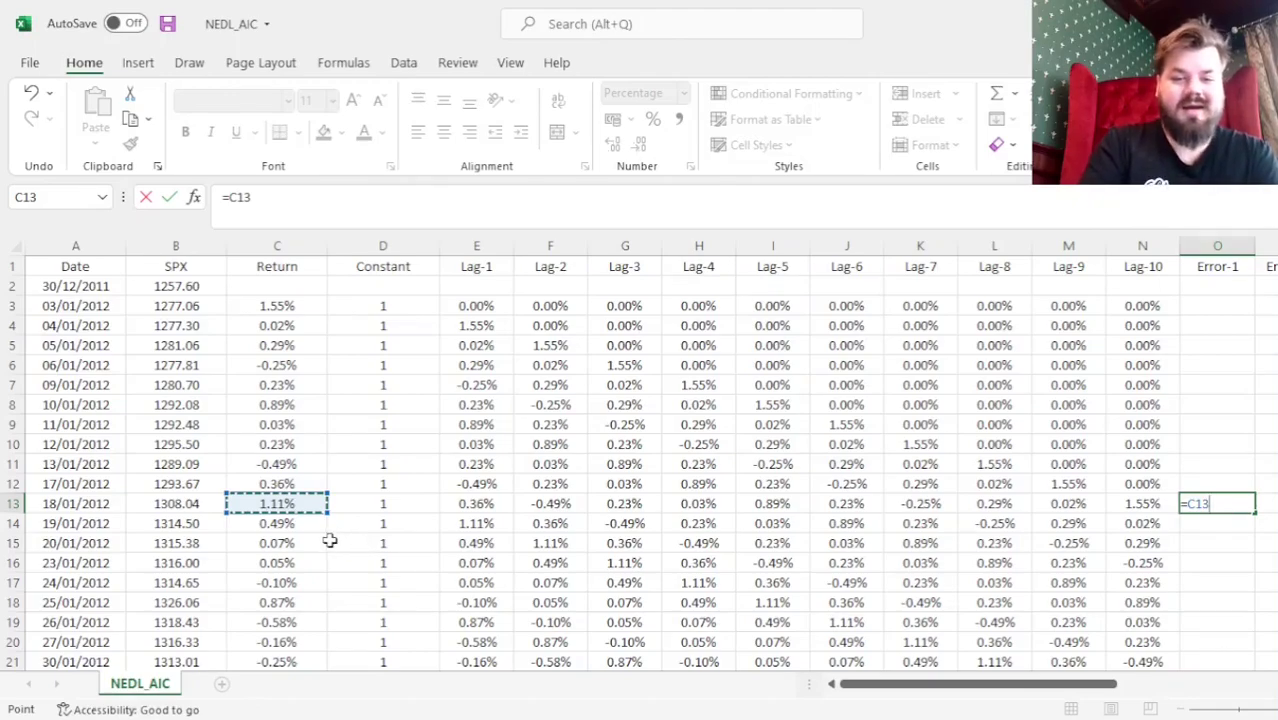
left_click(1193, 510)
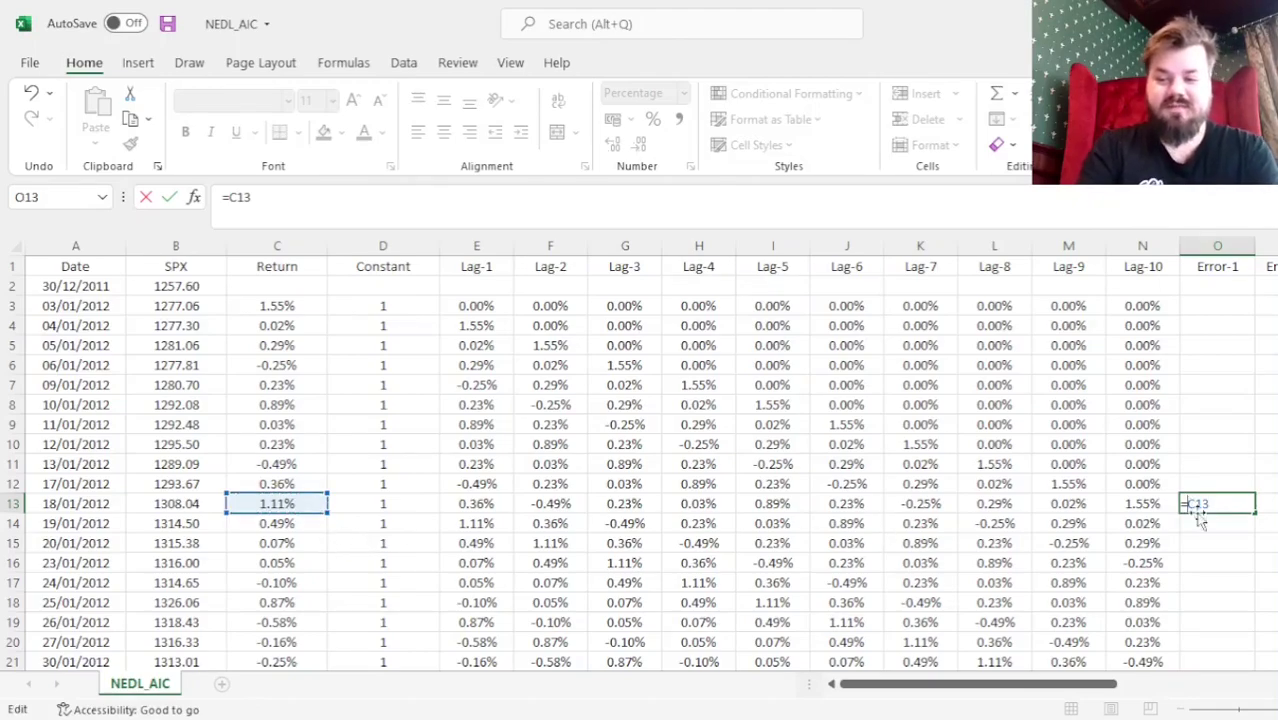
type("$")
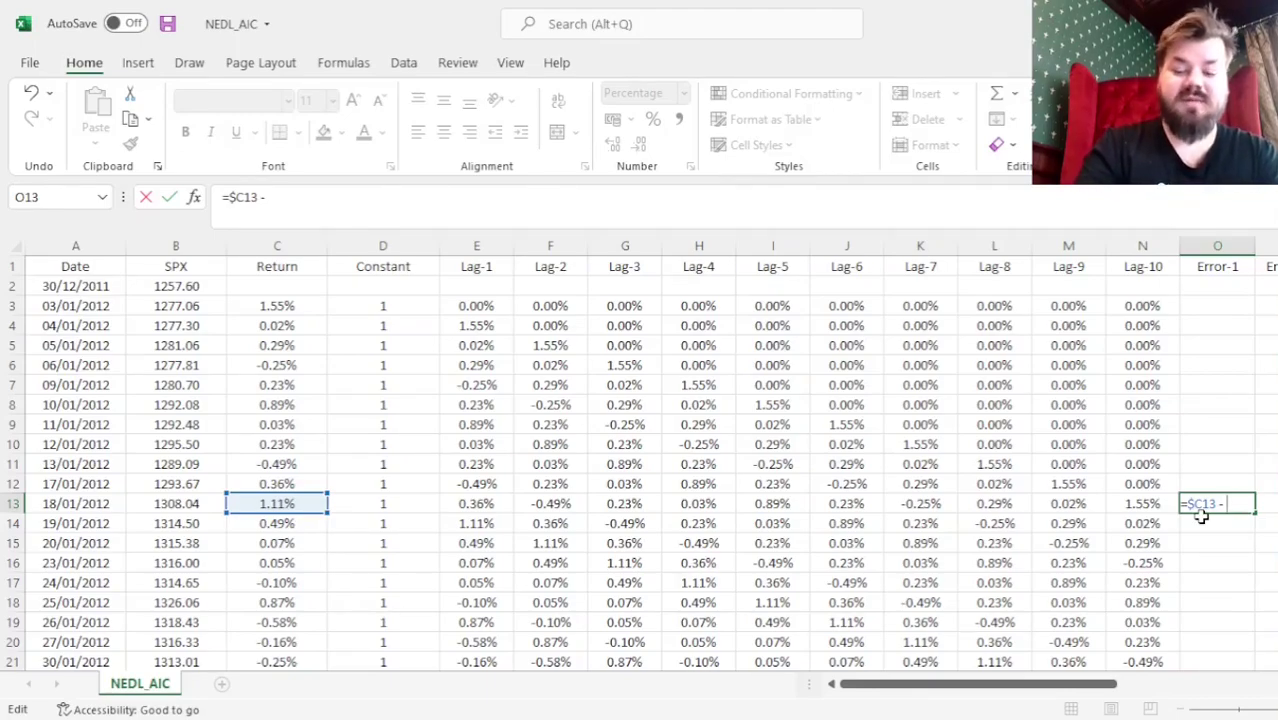
type("MMULT(")
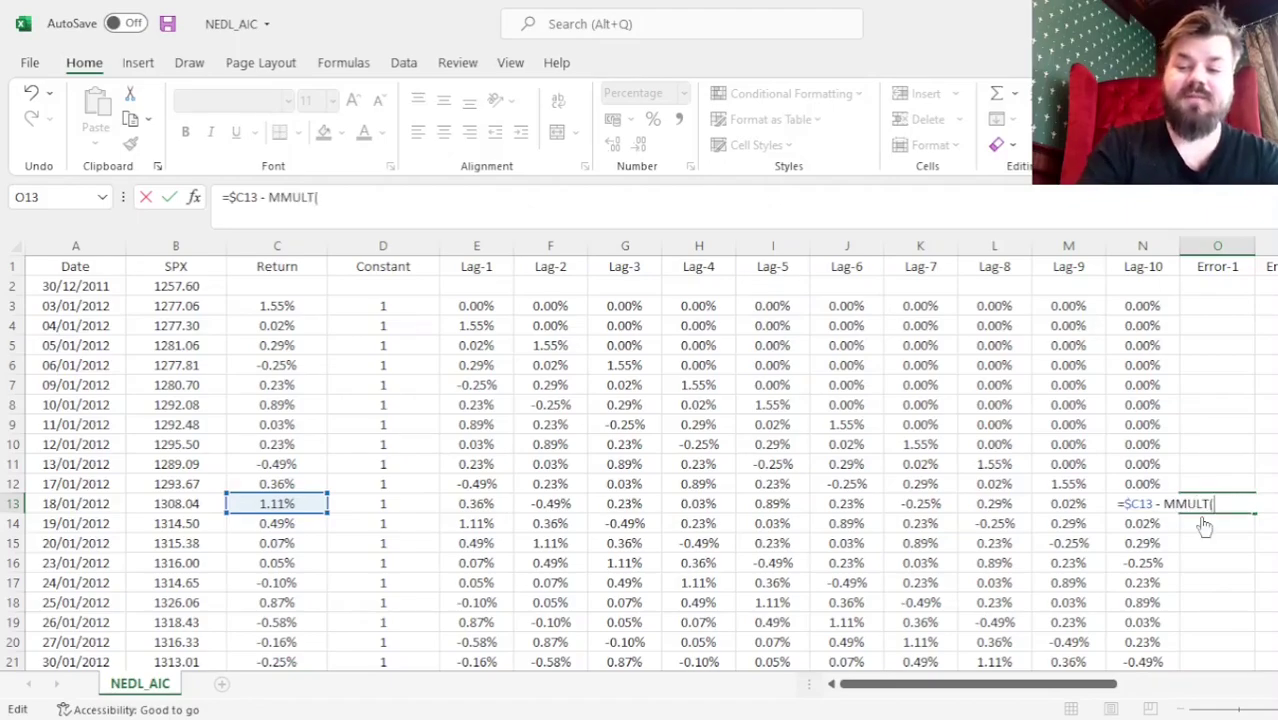
left_click_drag(376, 503, 1125, 503)
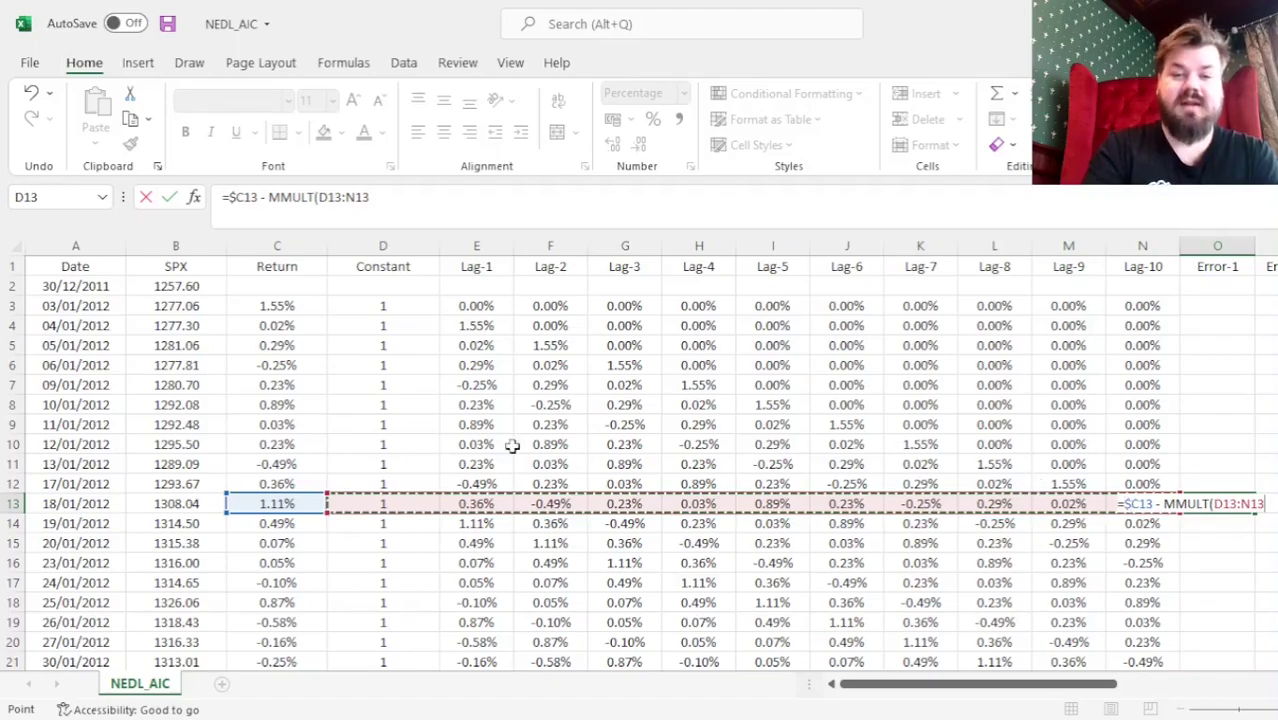
left_click(319, 198)
type("$D13:$")
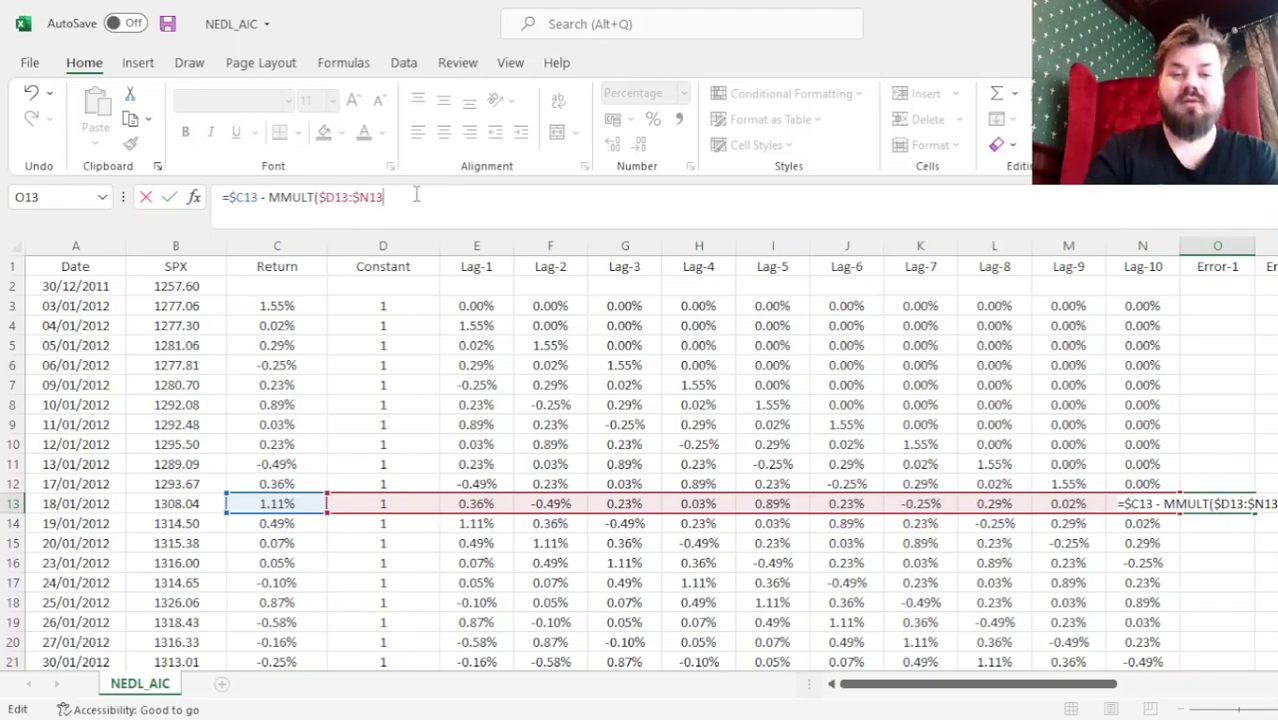
Add the AR(1) coefficient range E$2522:E$2532, close MMULT and commit, giving 1.10%.
left_click(458, 408)
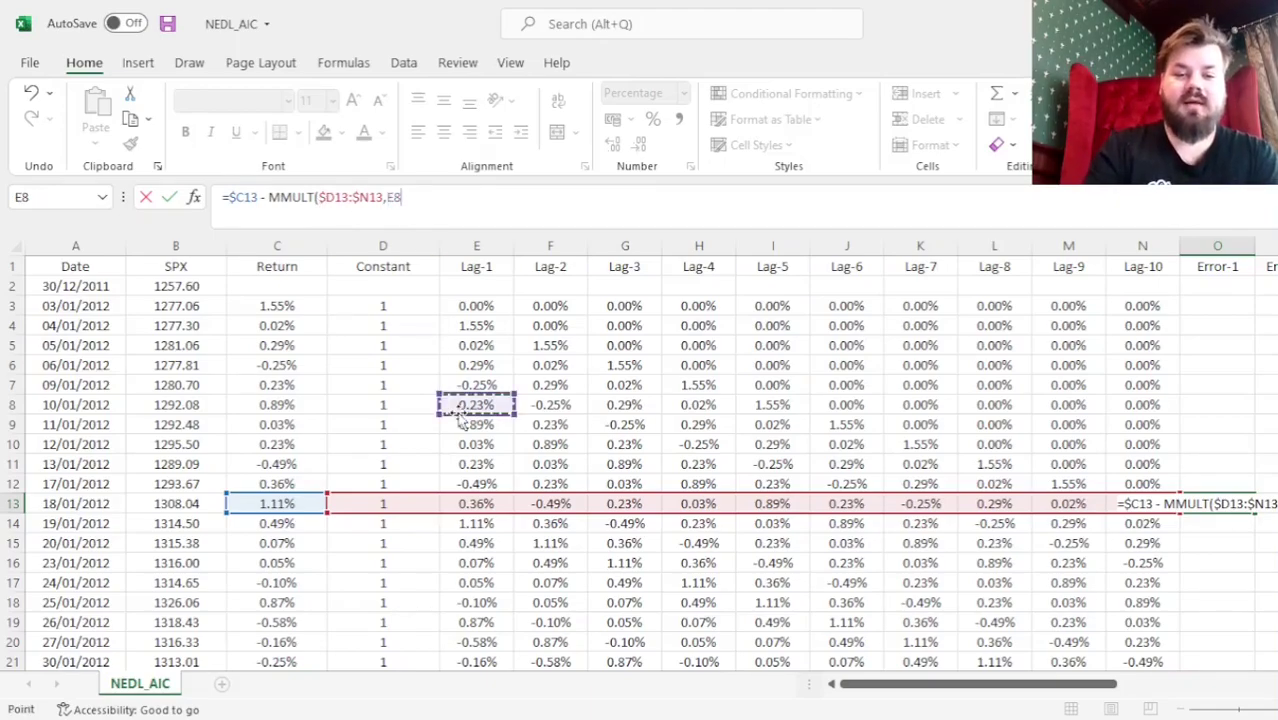
key("ctrl+Down")
key("Down")
key("Down")
key("Down")
key("Down")
key("Down")
key("Down")
key("Down")
key("Down")
key("Down")
key("Down")
key("Down")
key("Down")
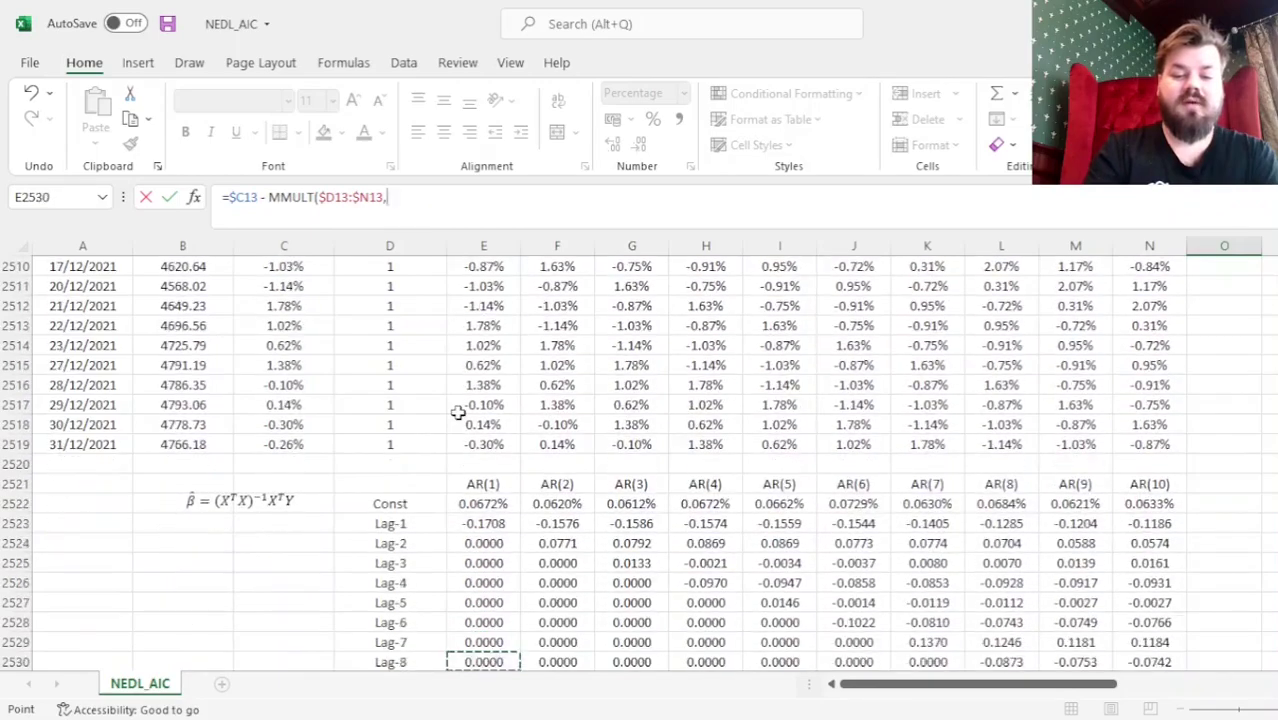
left_click(494, 462)
left_click_drag(508, 714, 490, 662)
scroll(490, 600, "down", 1)
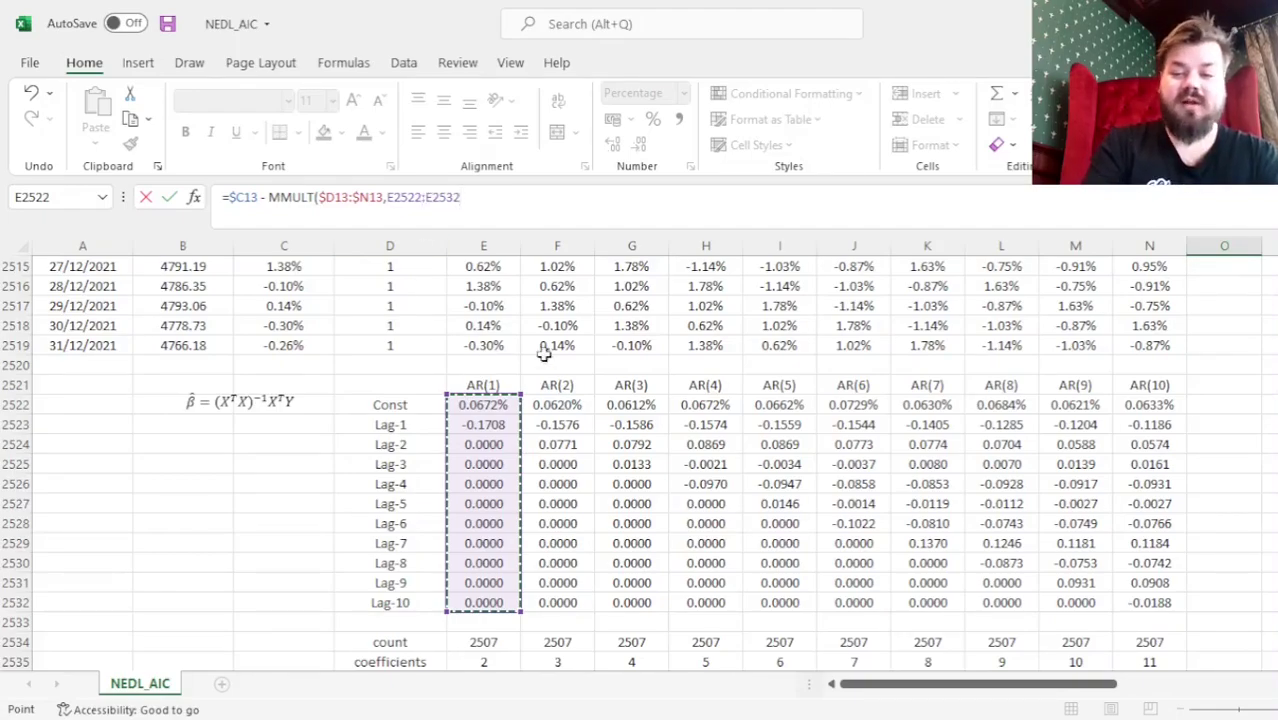
left_click(398, 197)
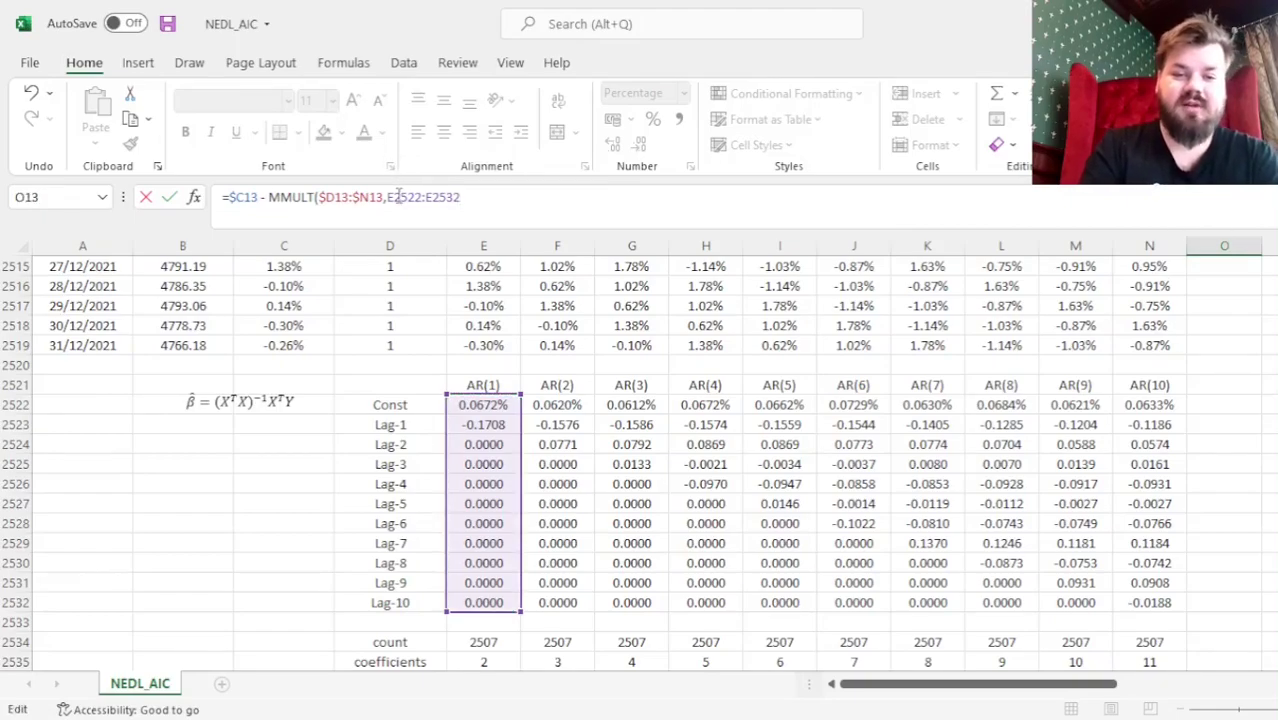
type("$D13:$")
key("Right")
key("Right")
key("Right")
type(")")
key("Return")
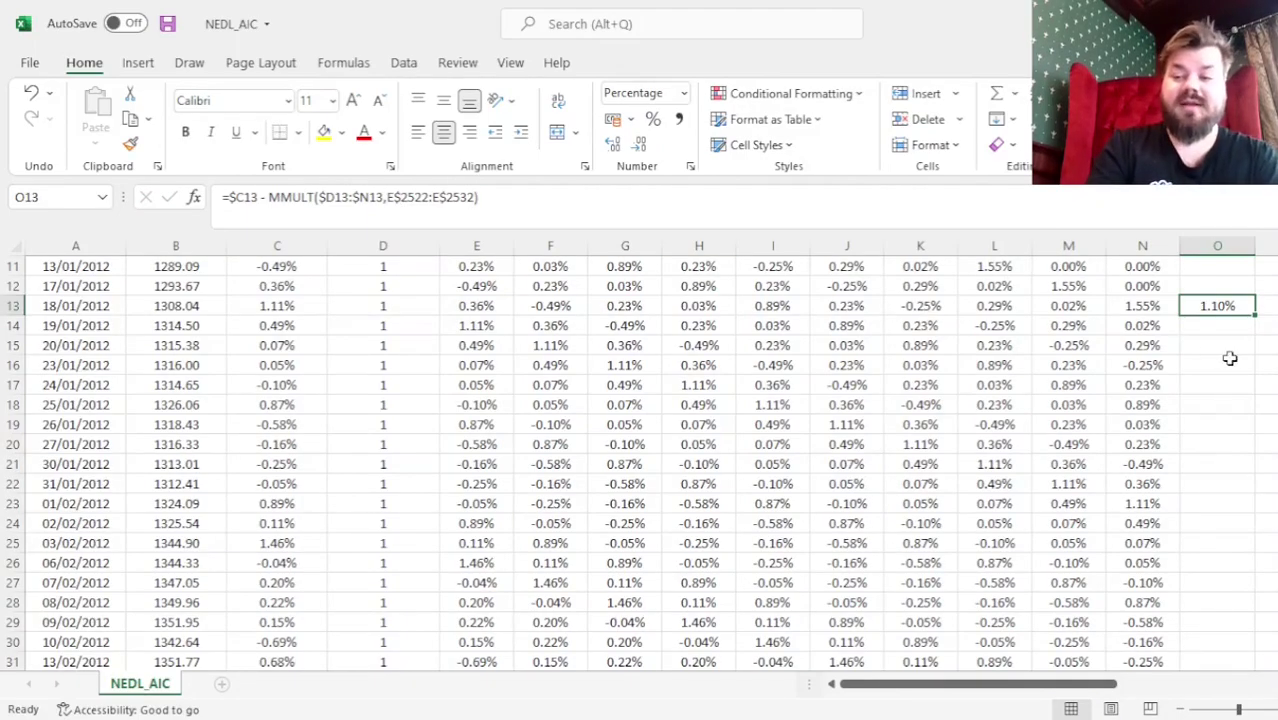
Fill O13's residual formula across to X13 and down to row 2519, then go to E2536.
left_click_drag(1255, 315, 1012, 320)
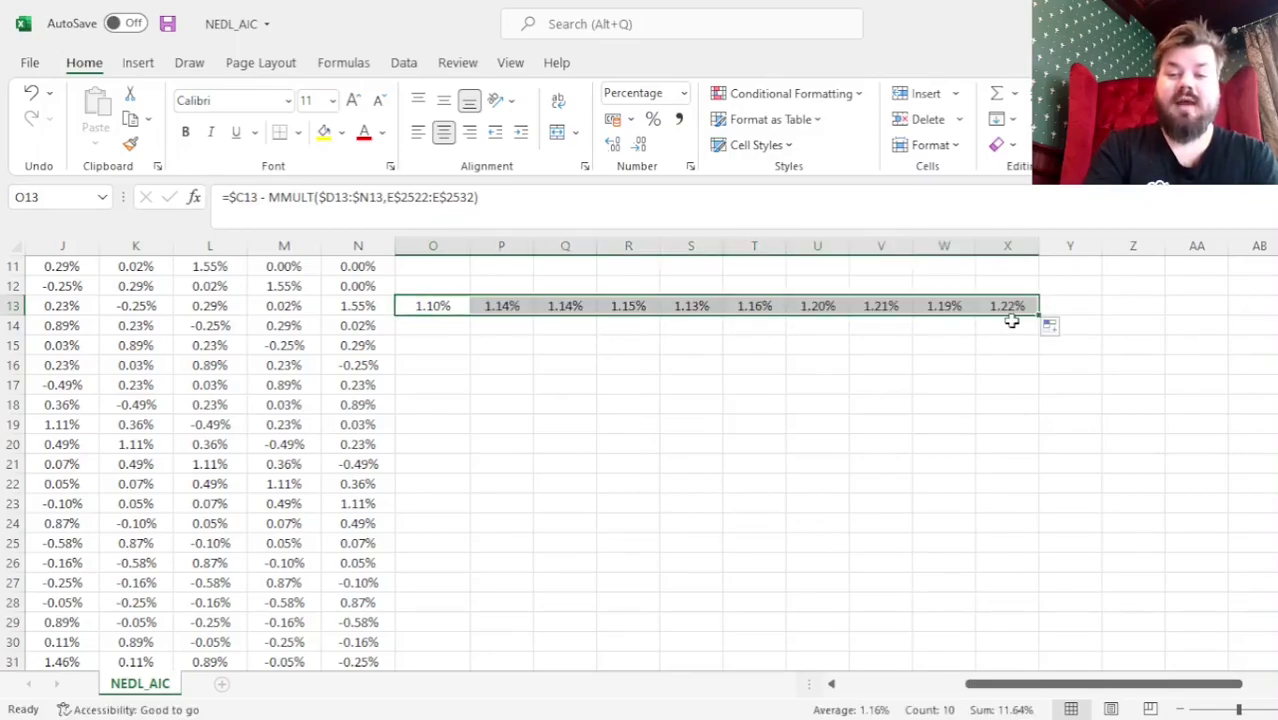
double_click(1038, 316)
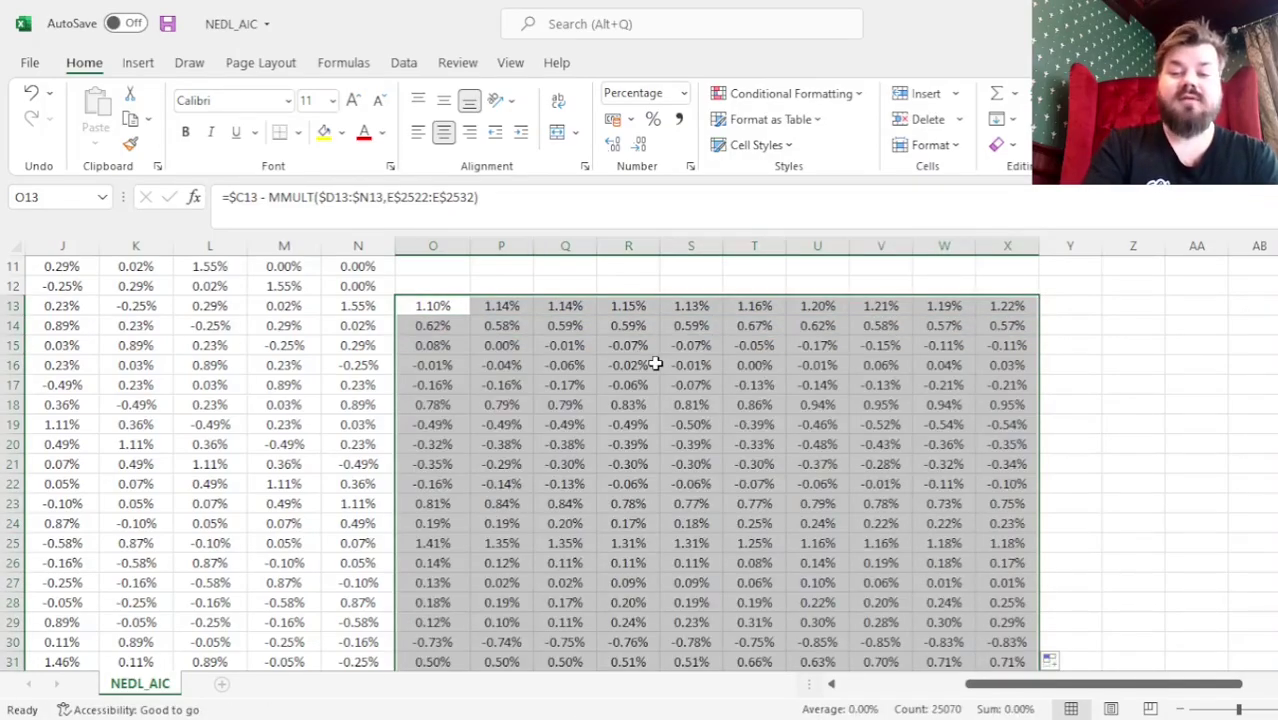
left_click(452, 364)
key("ctrl+Down")
key("Down")
key("Down")
key("Down")
key("Down")
key("Down")
key("Down")
key("Down")
key("Down")
key("Down")
key("Down")
key("Down")
key("Down")
key("Down")
key("Down")
key("Down")
key("Down")
key("Down")
key("Down")
key("Down")
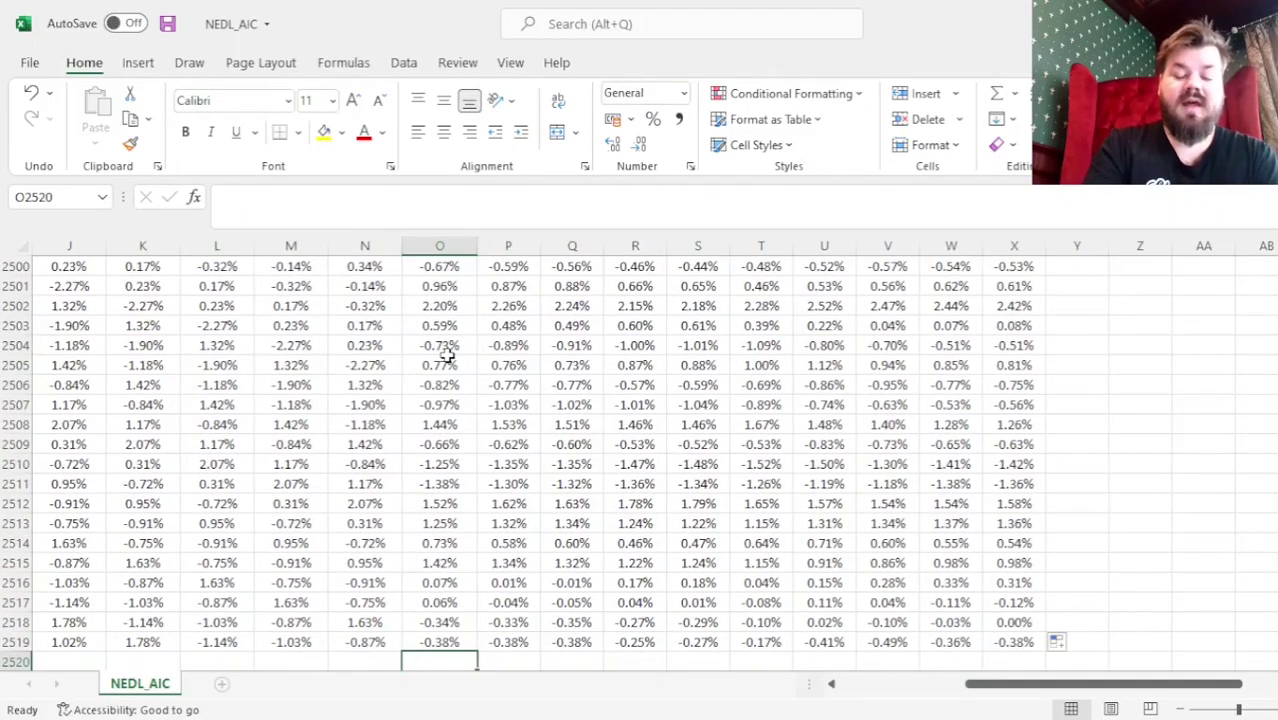
key("Up")
key("Up")
key("ctrl+Left")
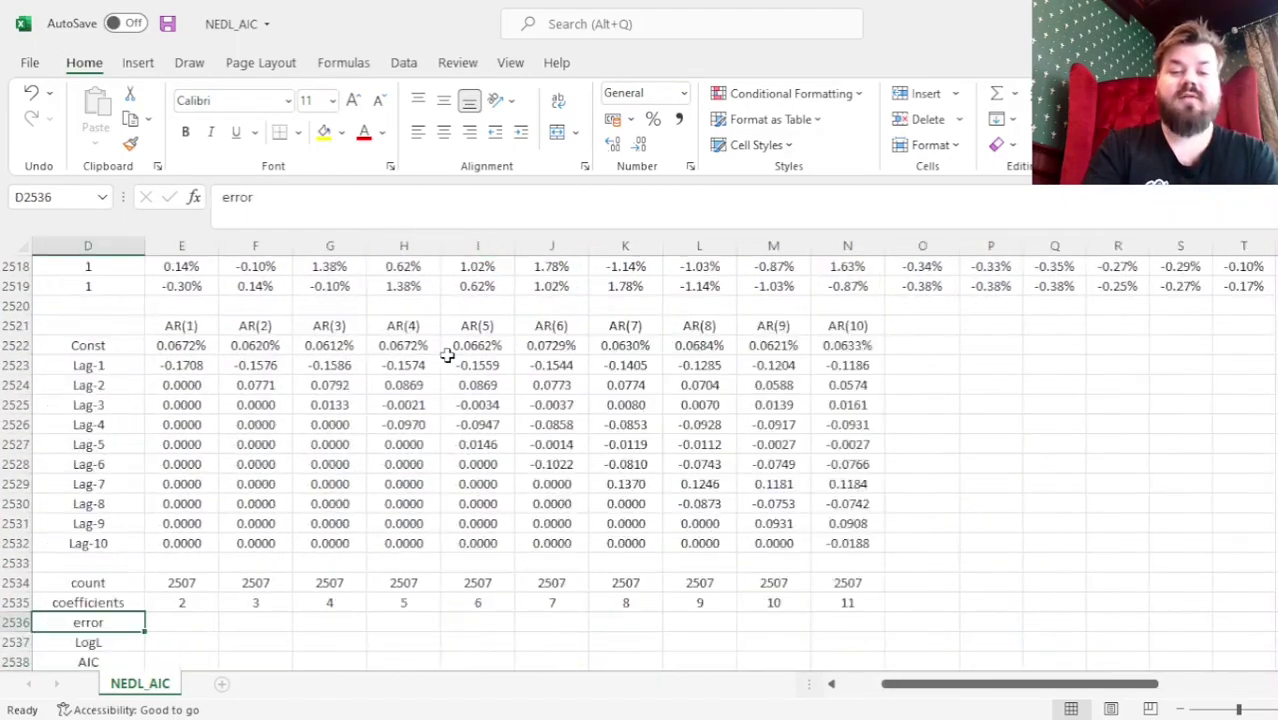
key("Left")
key("Left")
key("Left")
key("Right")
key("Right")
key("Right")
key("Right")
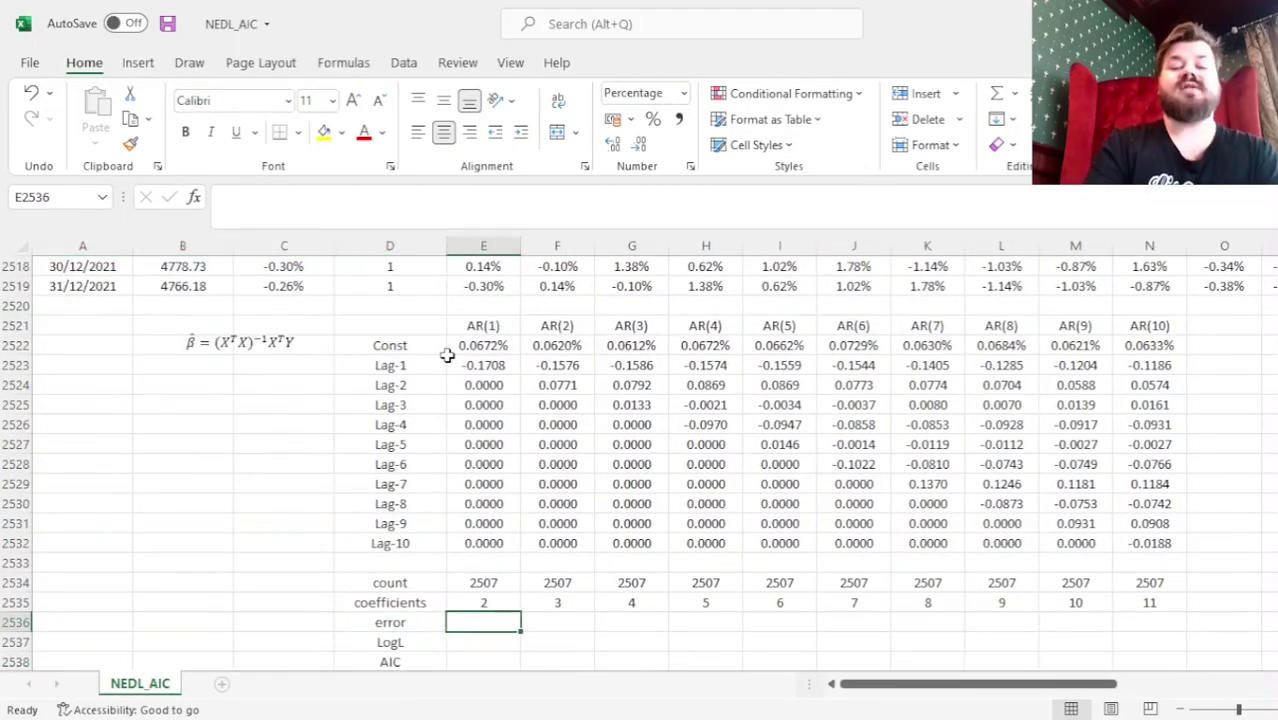
key("Up")
key("Up")
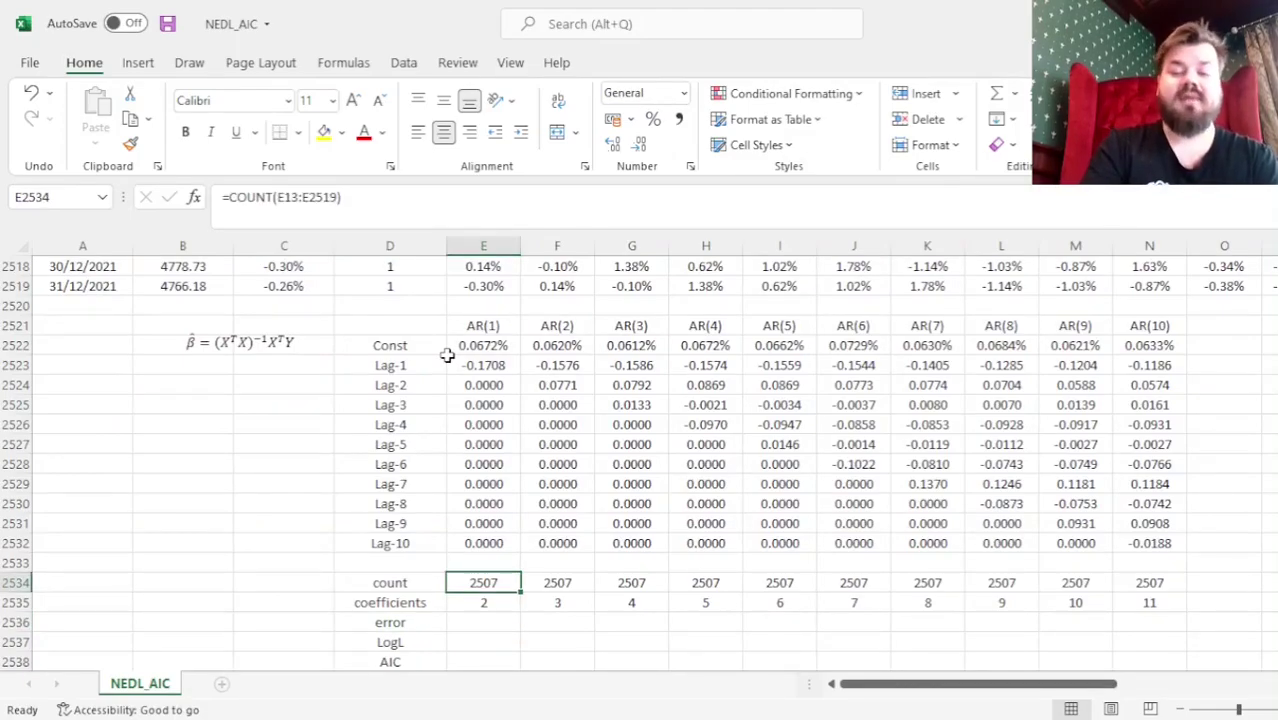
key("Down")
key("Down")
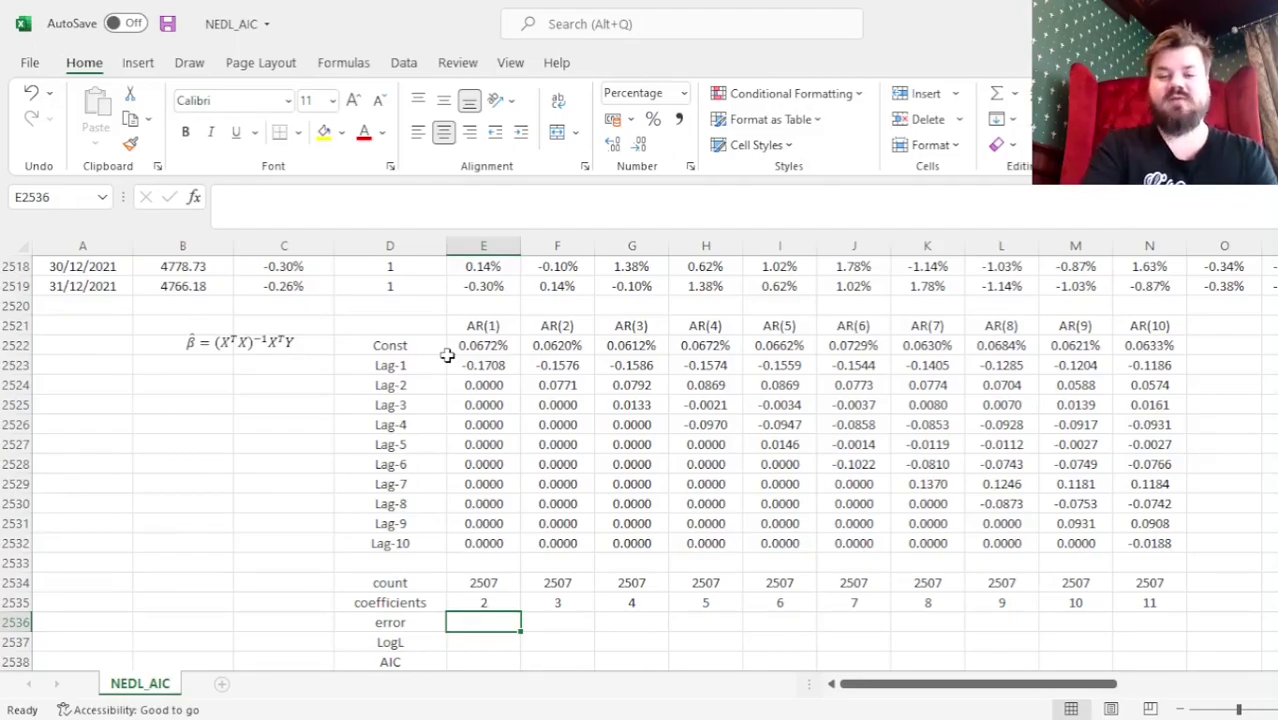
In E2536, build SUMSQ(O13:O2519)/(E2534-E2535) from AR(1)'s residuals, observation count and coefficient count.
type("=")
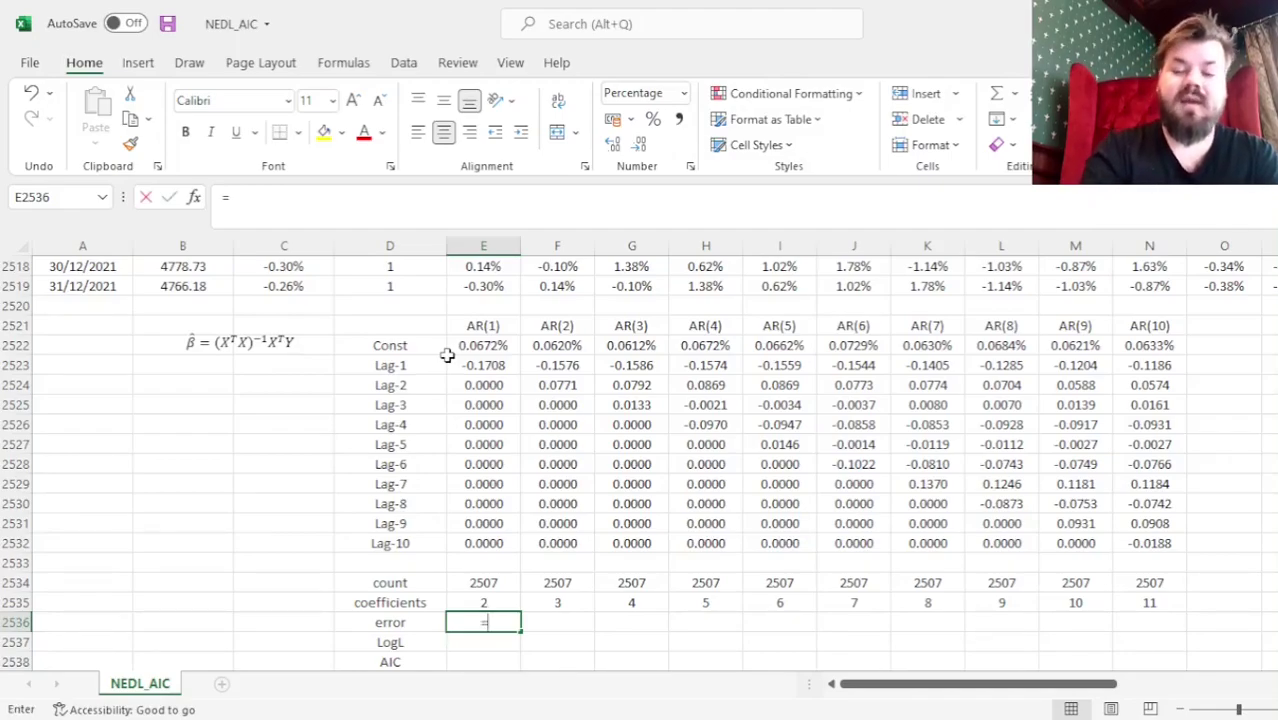
type("SUMSQ(")
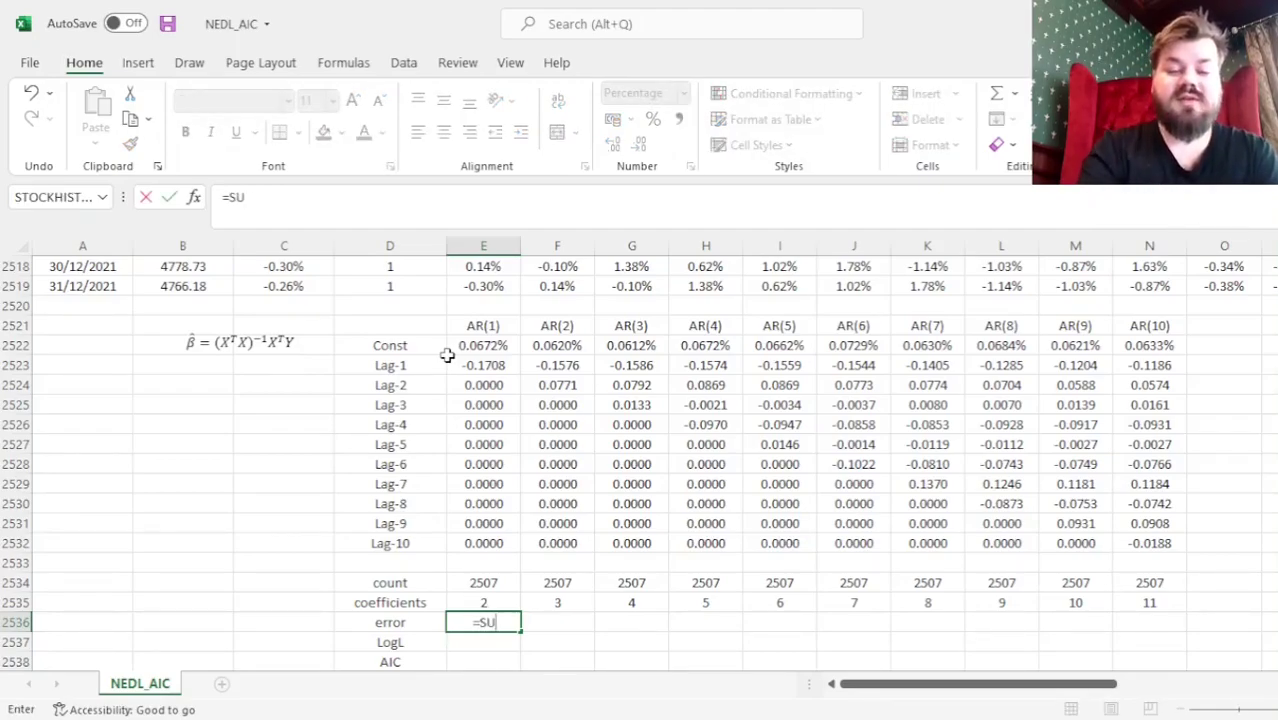
left_click(573, 268)
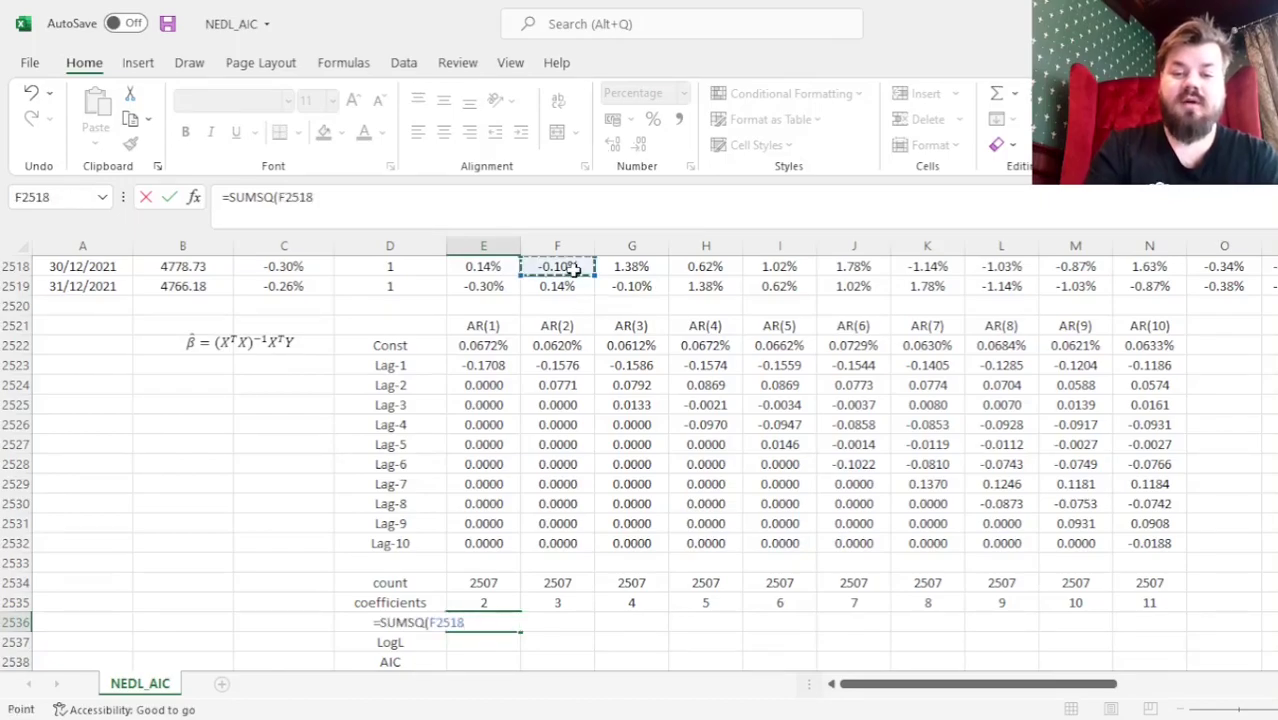
key("ctrl+Right")
key("ctrl+Up")
left_click(638, 287)
left_click(636, 268)
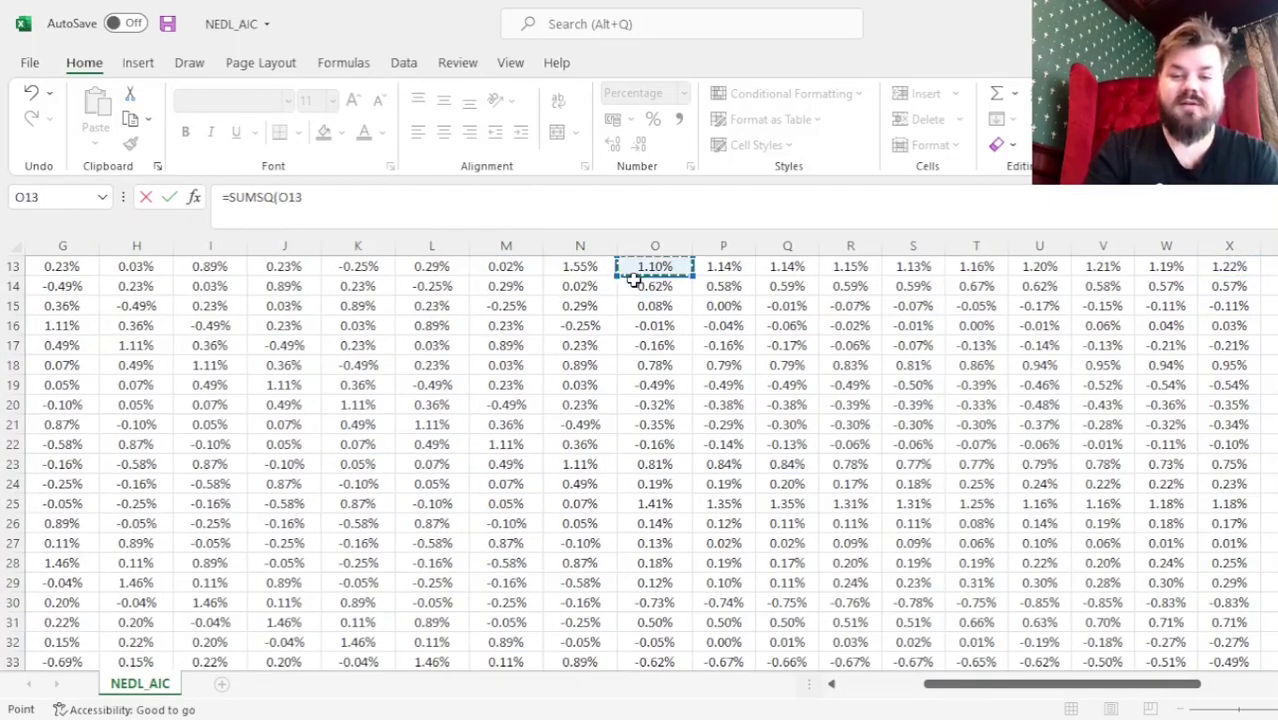
key("ctrl+shift+Down")
scroll(762, 503, "down", 4)
type(")")
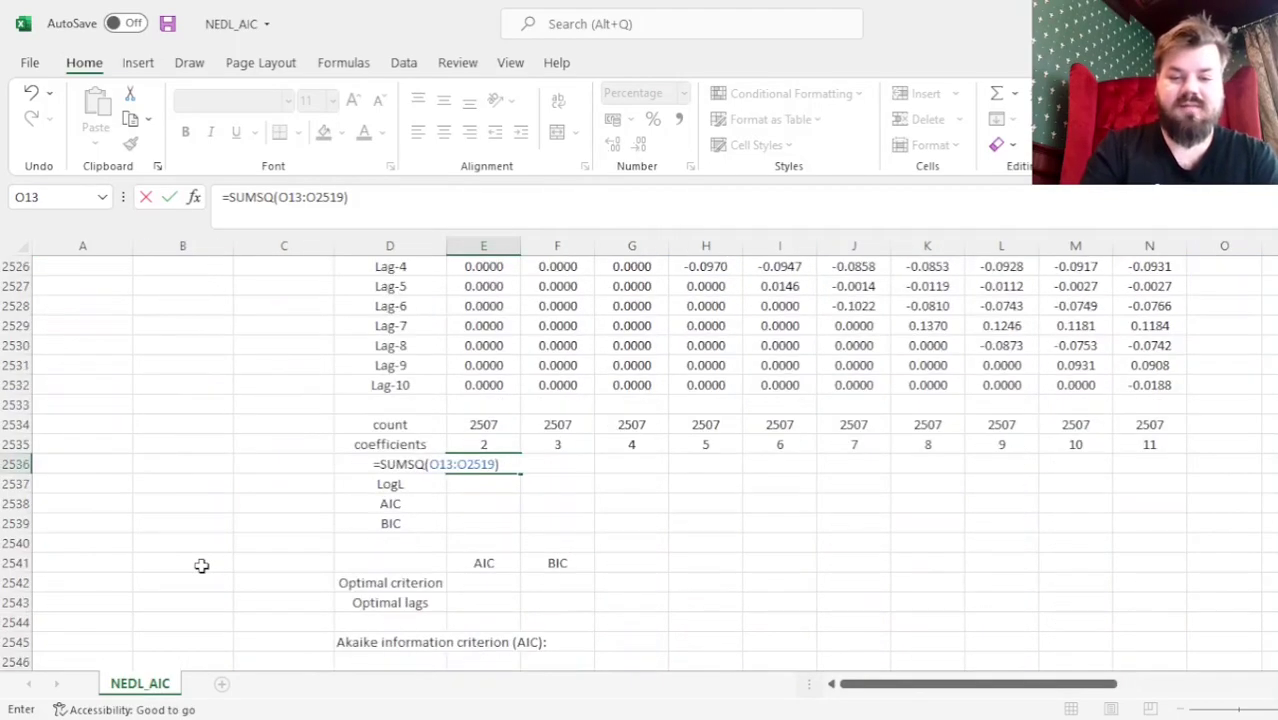
type("/(")
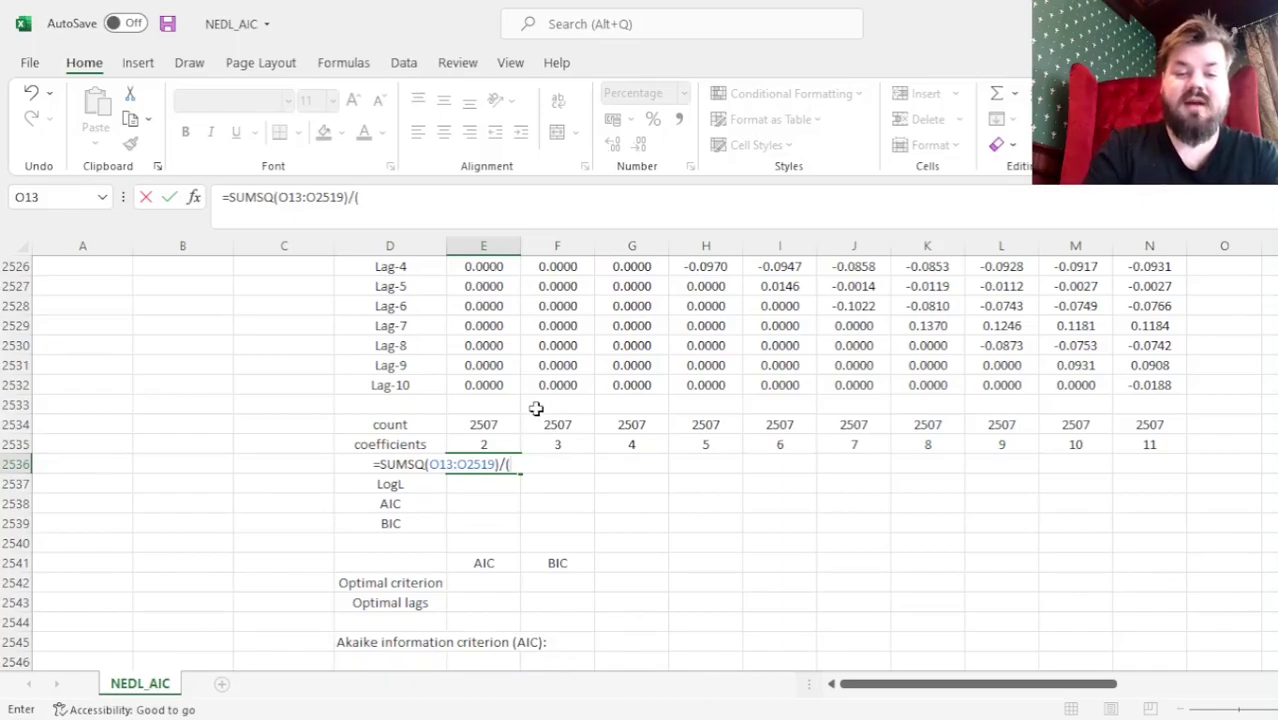
left_click(505, 422)
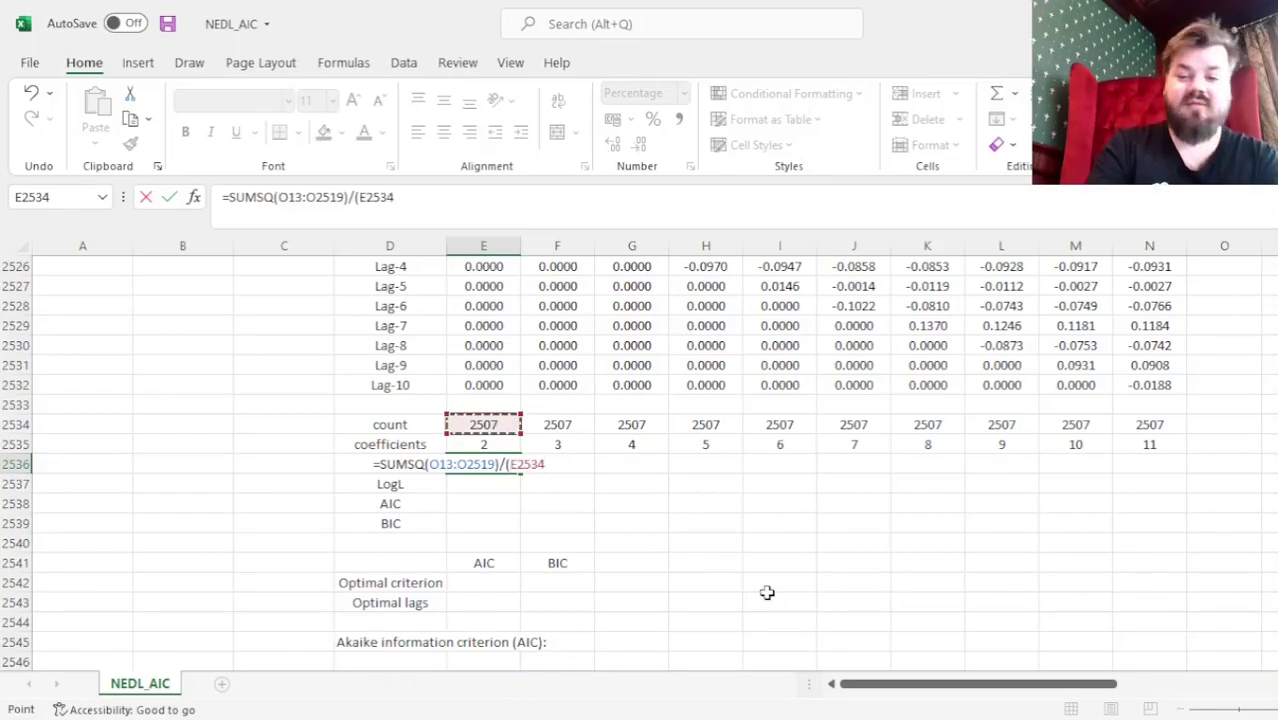
type("-")
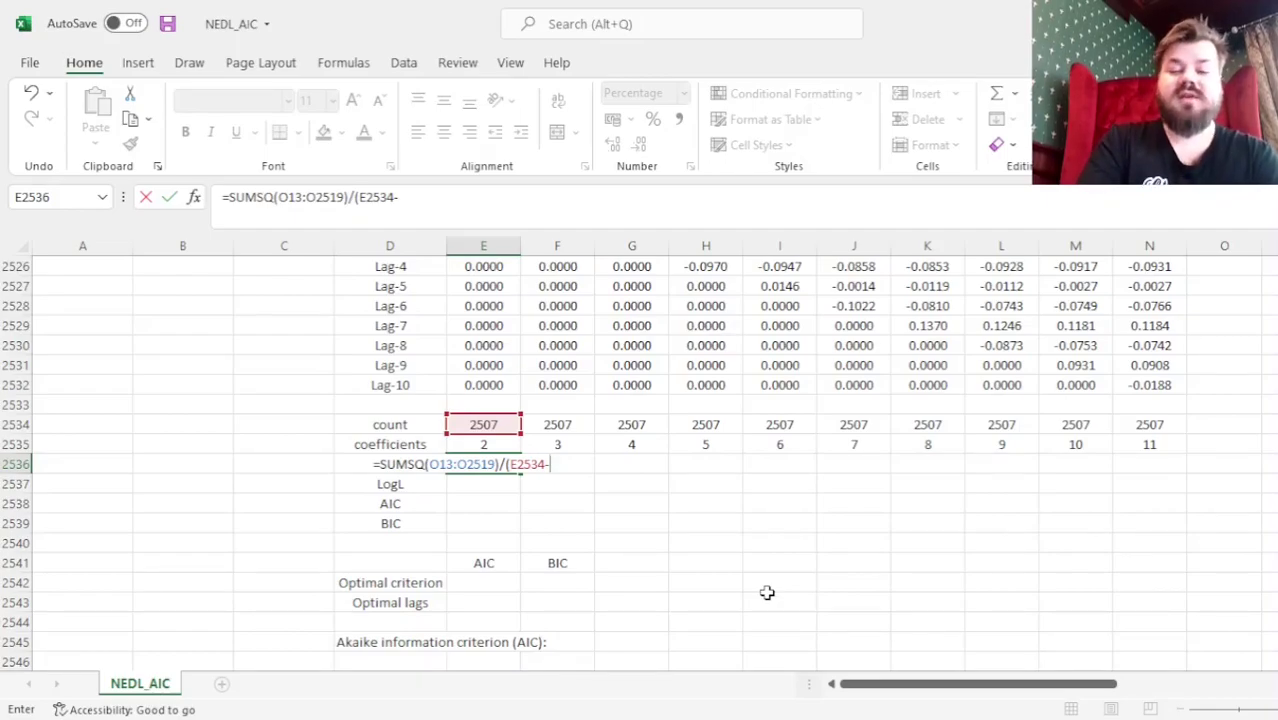
left_click(481, 446)
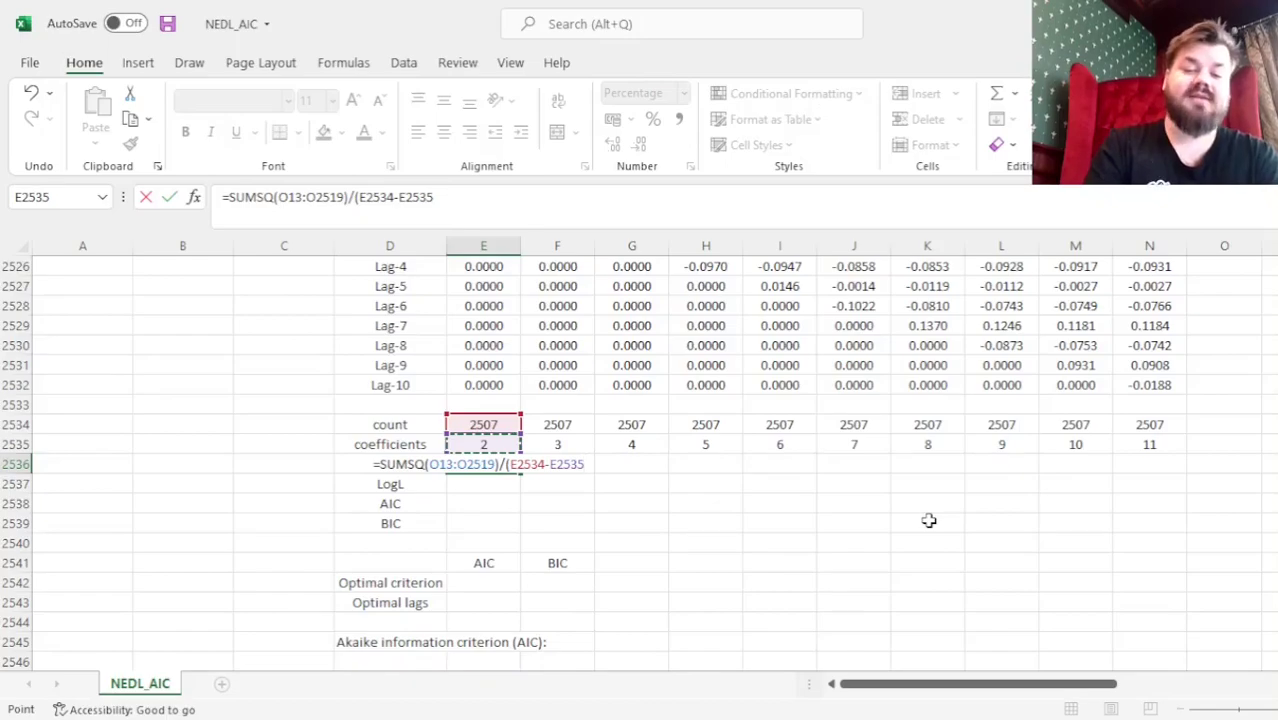
type(")")
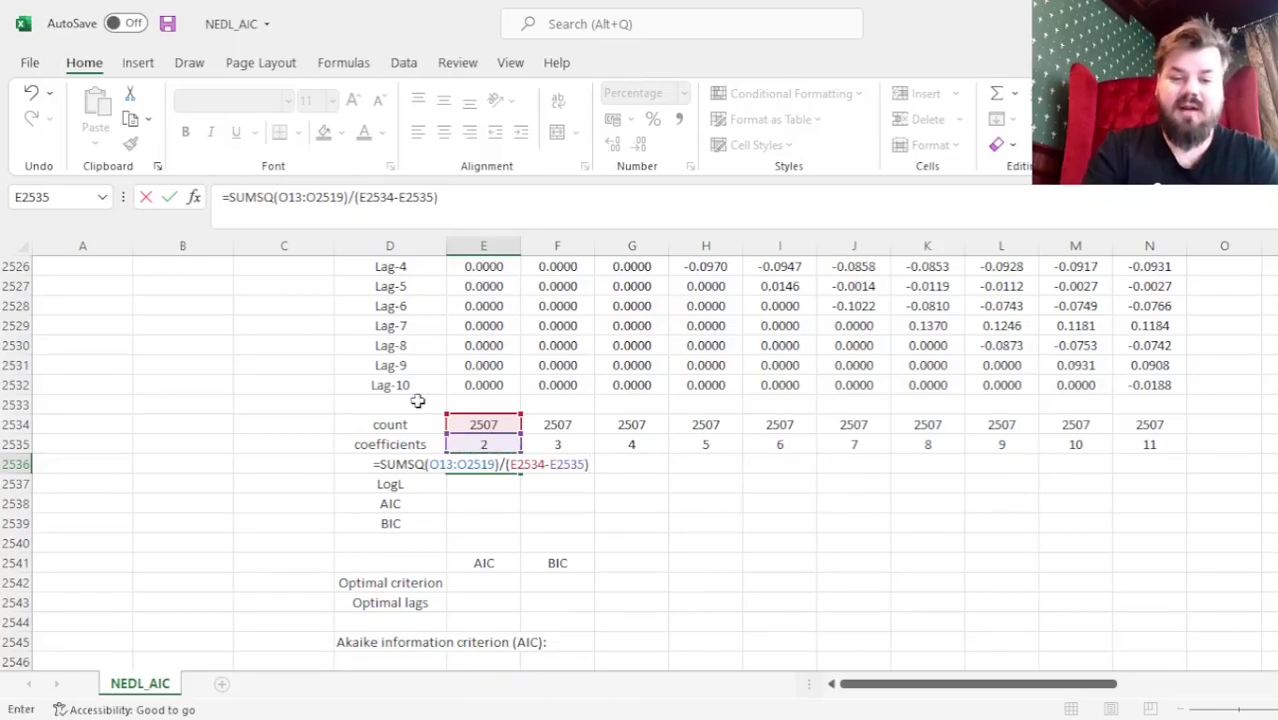
Wrap the expression in SQRT and copy the error formula across to N2536 for AR(2)–AR(10).
left_click(380, 464)
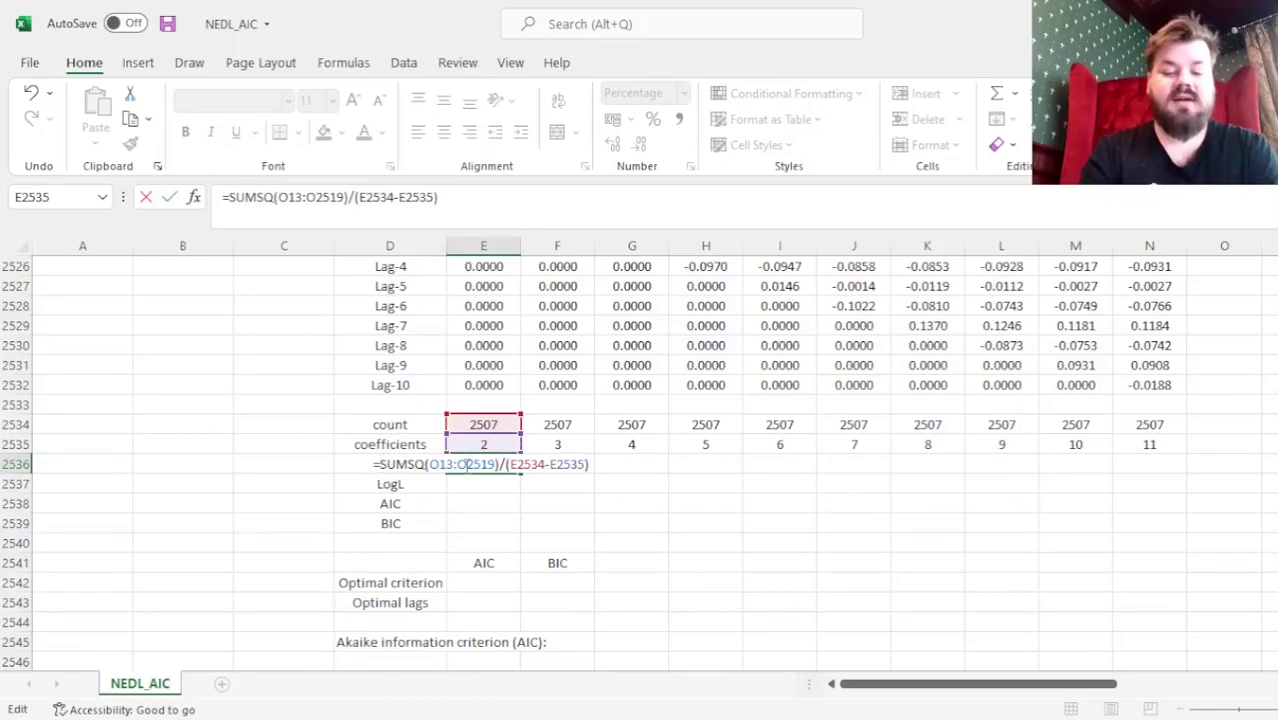
type("SQRT(")
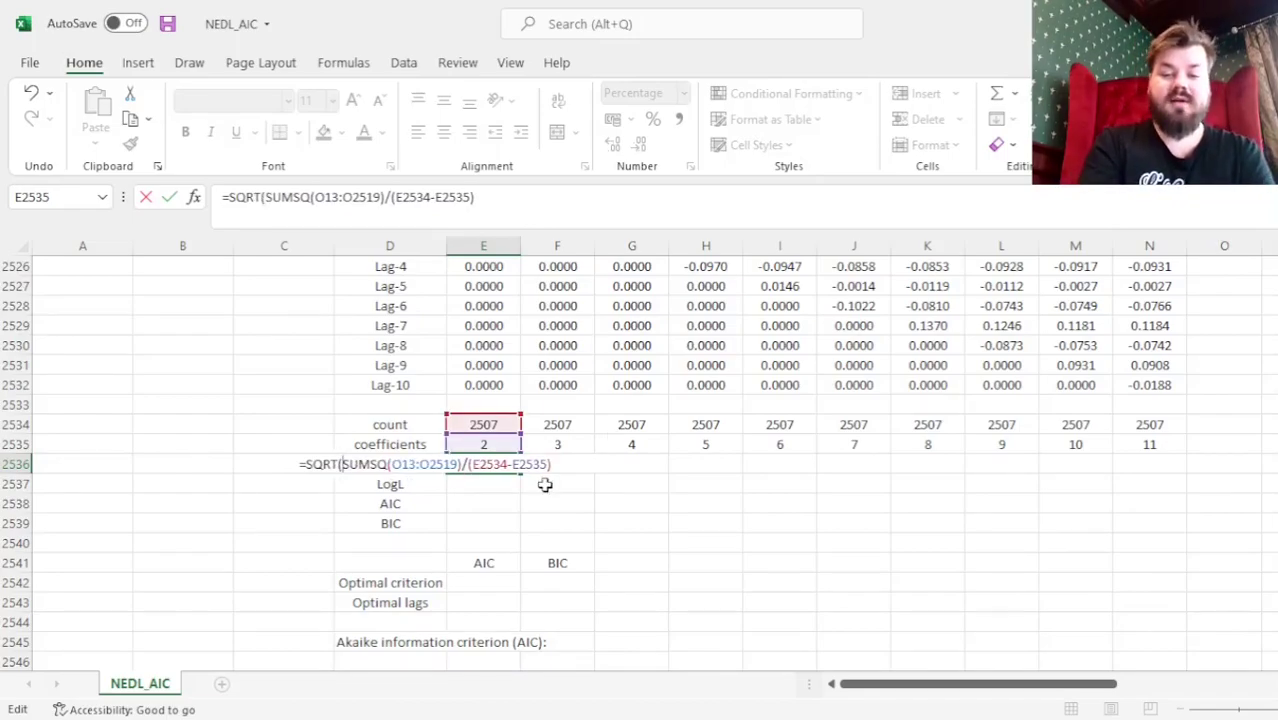
left_click(556, 466)
type(")")
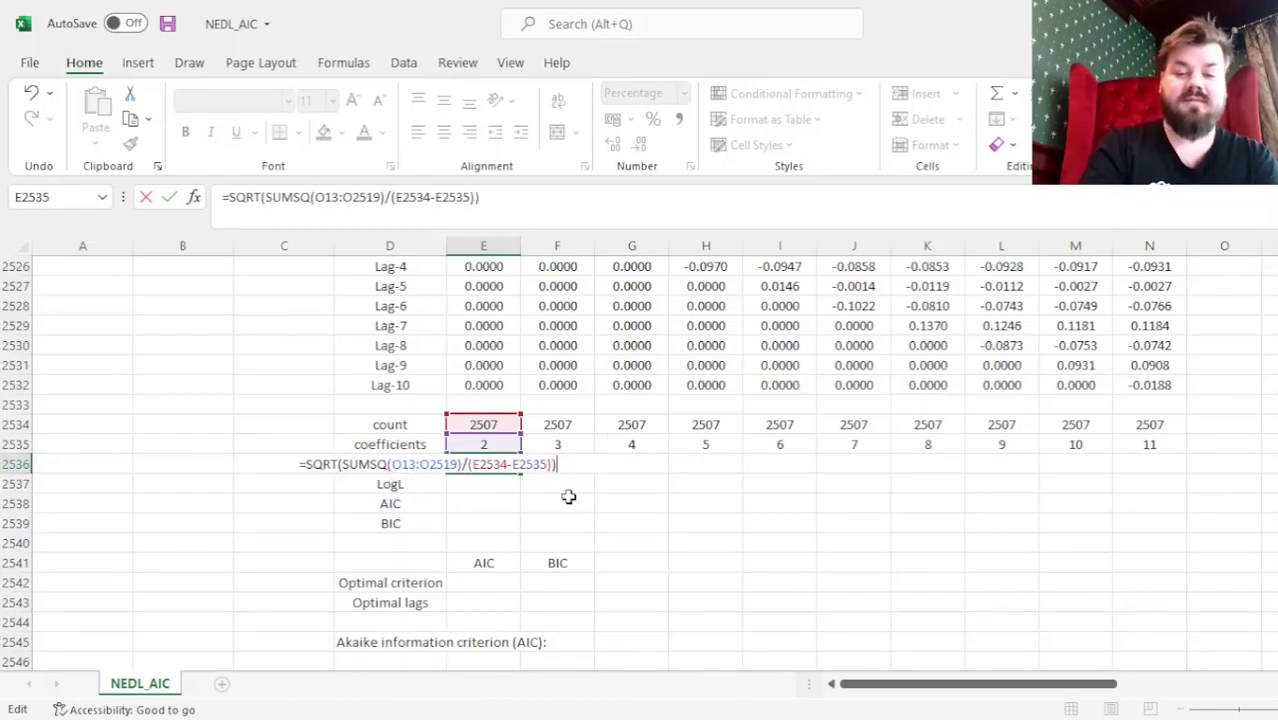
key("ctrl+Return")
left_click_drag(520, 473, 1161, 496)
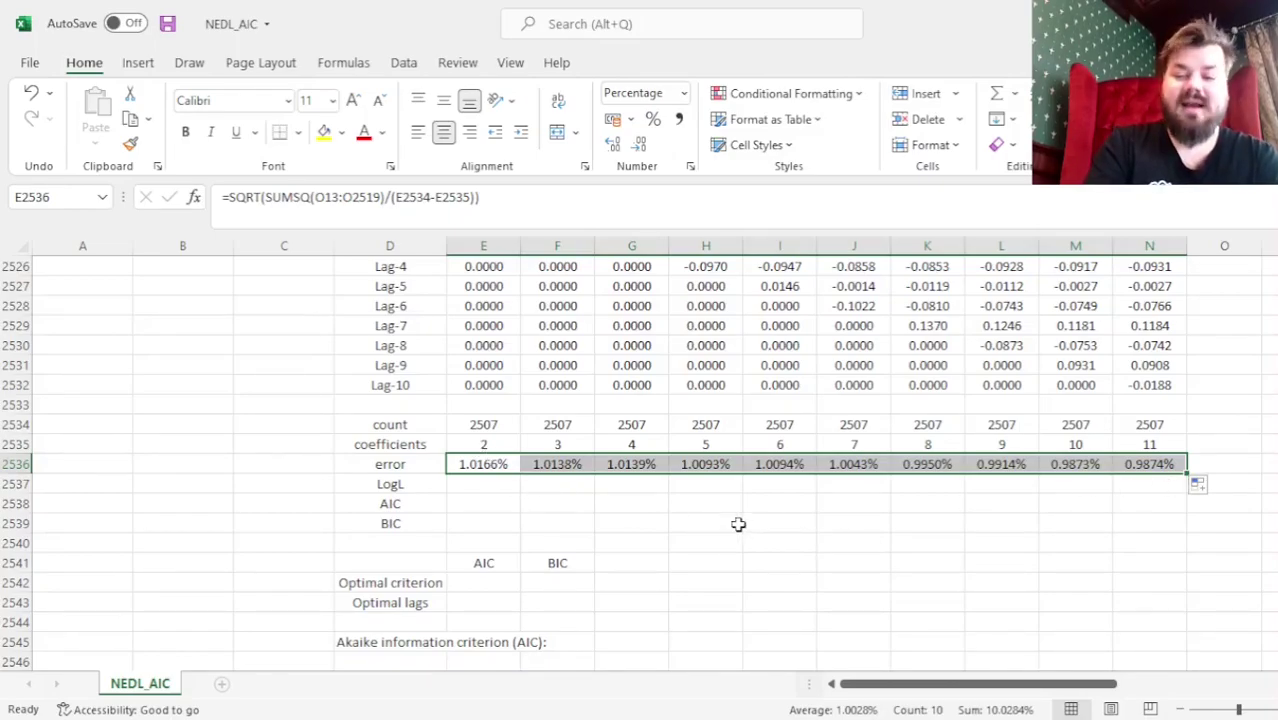
left_click_drag(500, 464, 1136, 464)
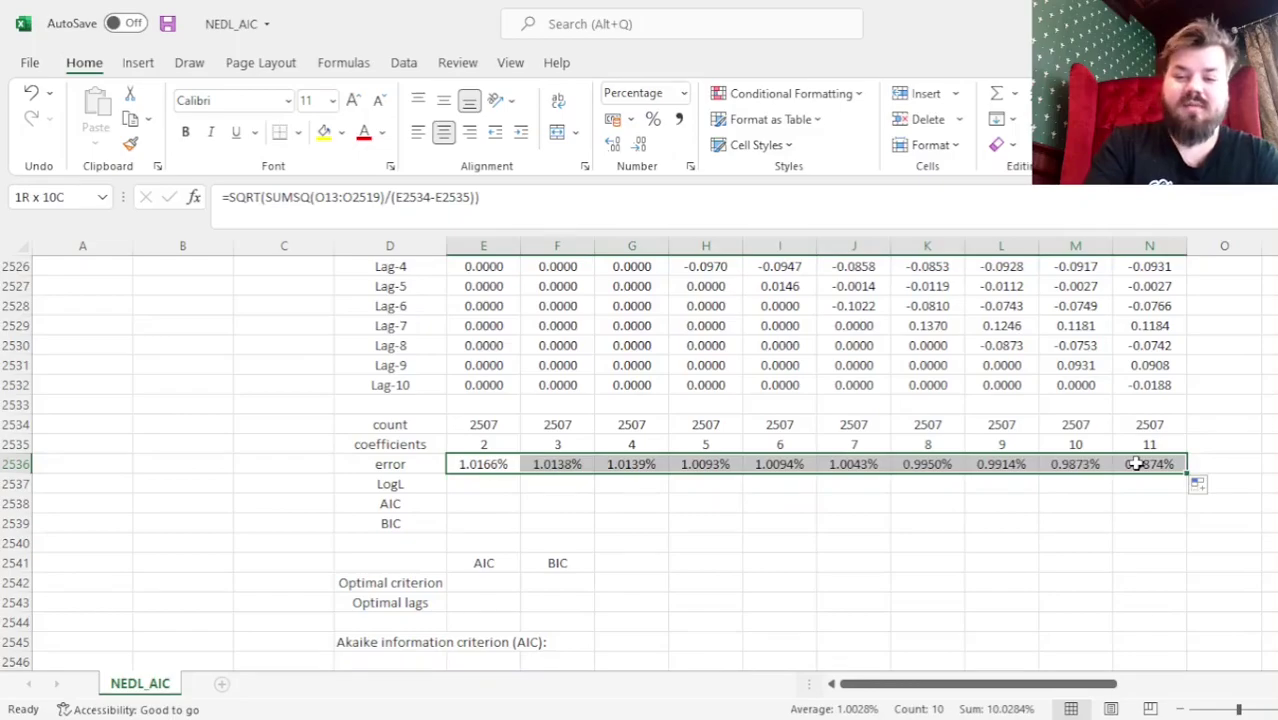
left_click_drag(575, 466, 622, 466)
left_click(626, 466)
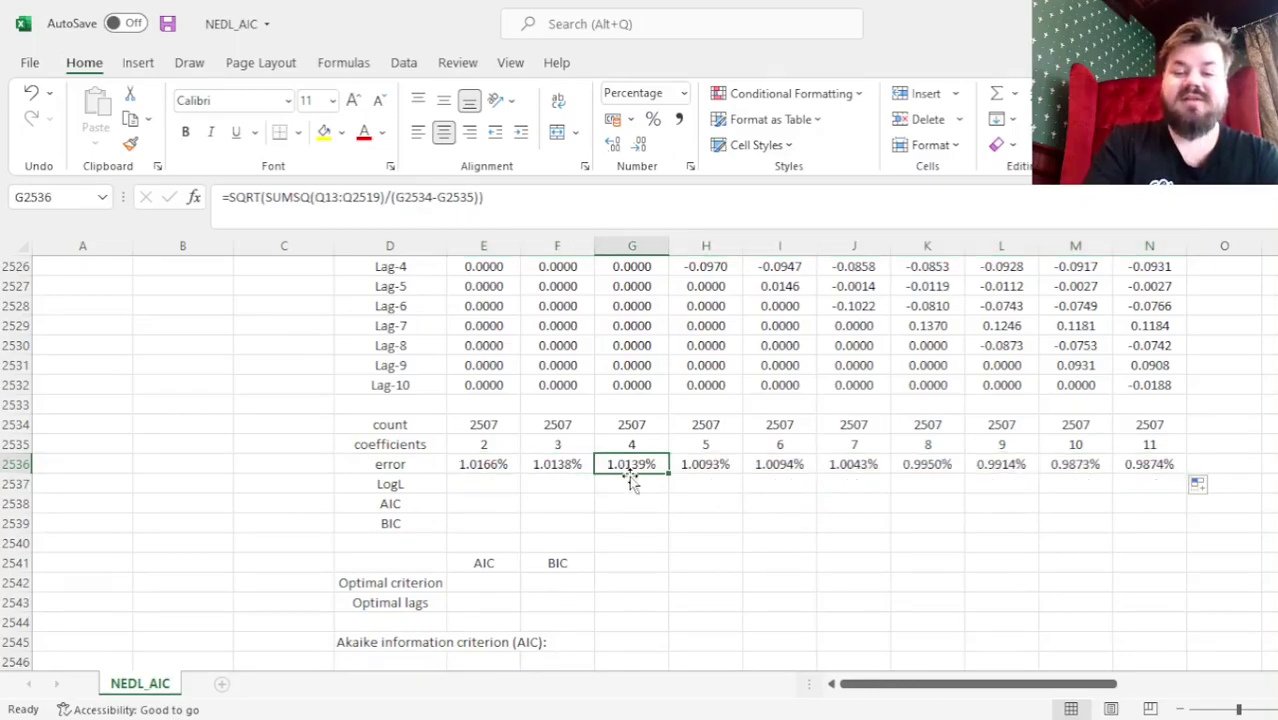
left_click(557, 445)
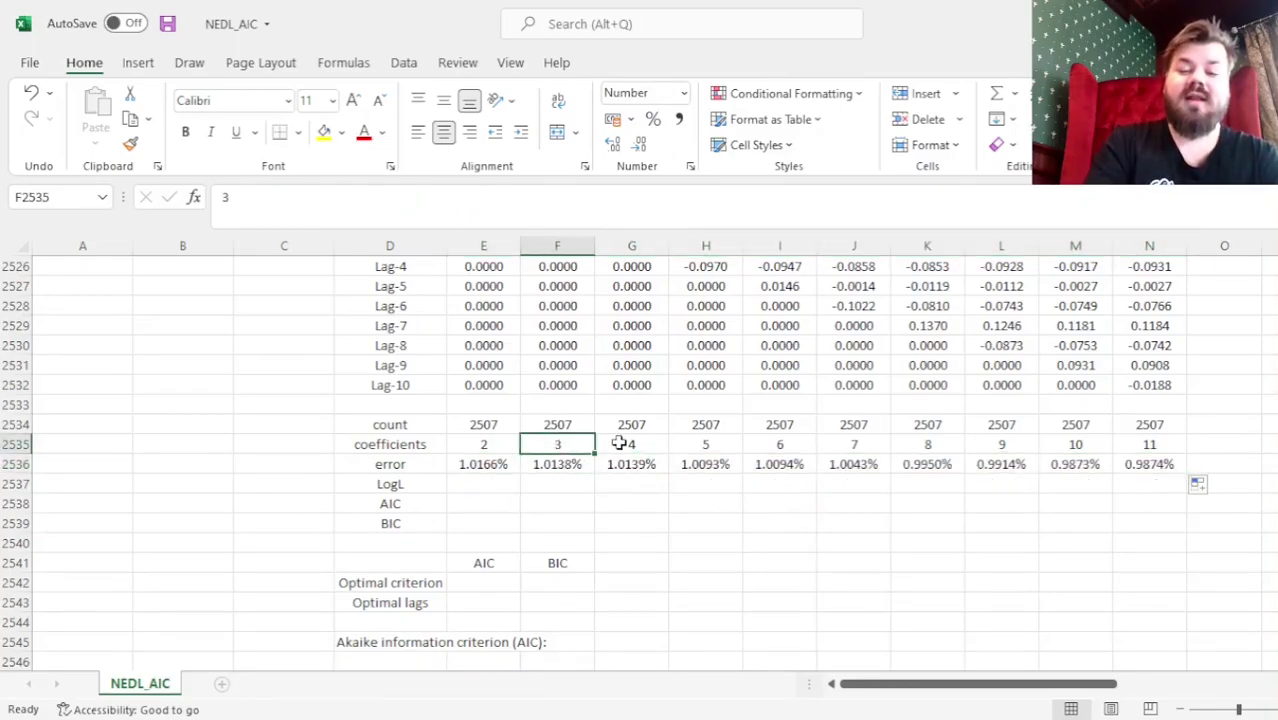
left_click(625, 444)
left_click(622, 464)
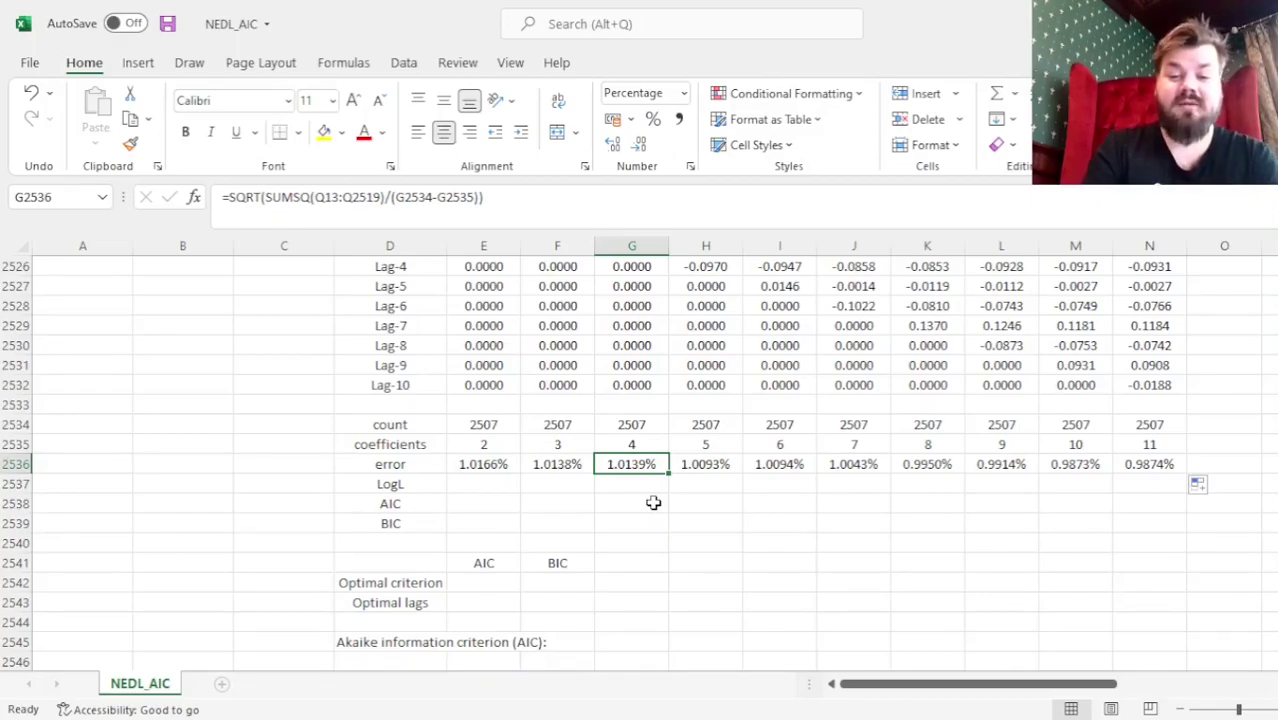
left_click_drag(480, 464, 1153, 464)
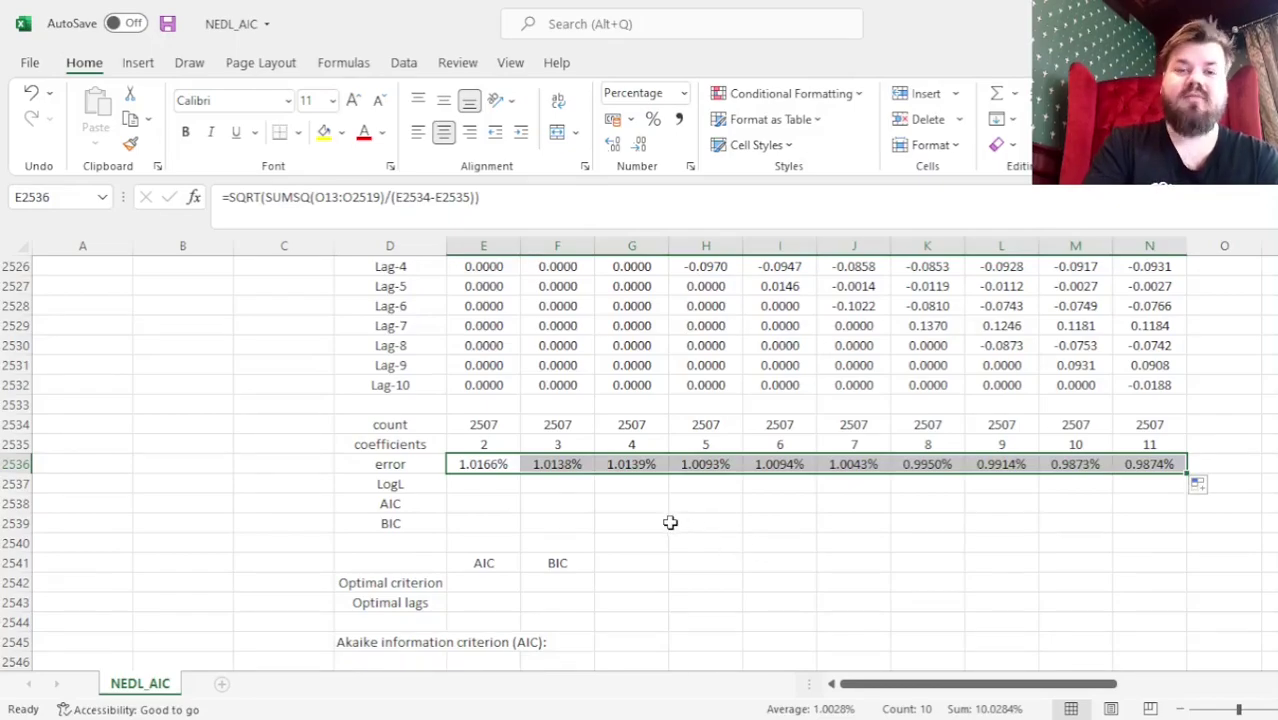
mouse_move(578, 466)
left_mouse_down()
mouse_move(676, 462)
mouse_move(585, 466)
left_mouse_up()
left_click(615, 463)
left_click(622, 463)
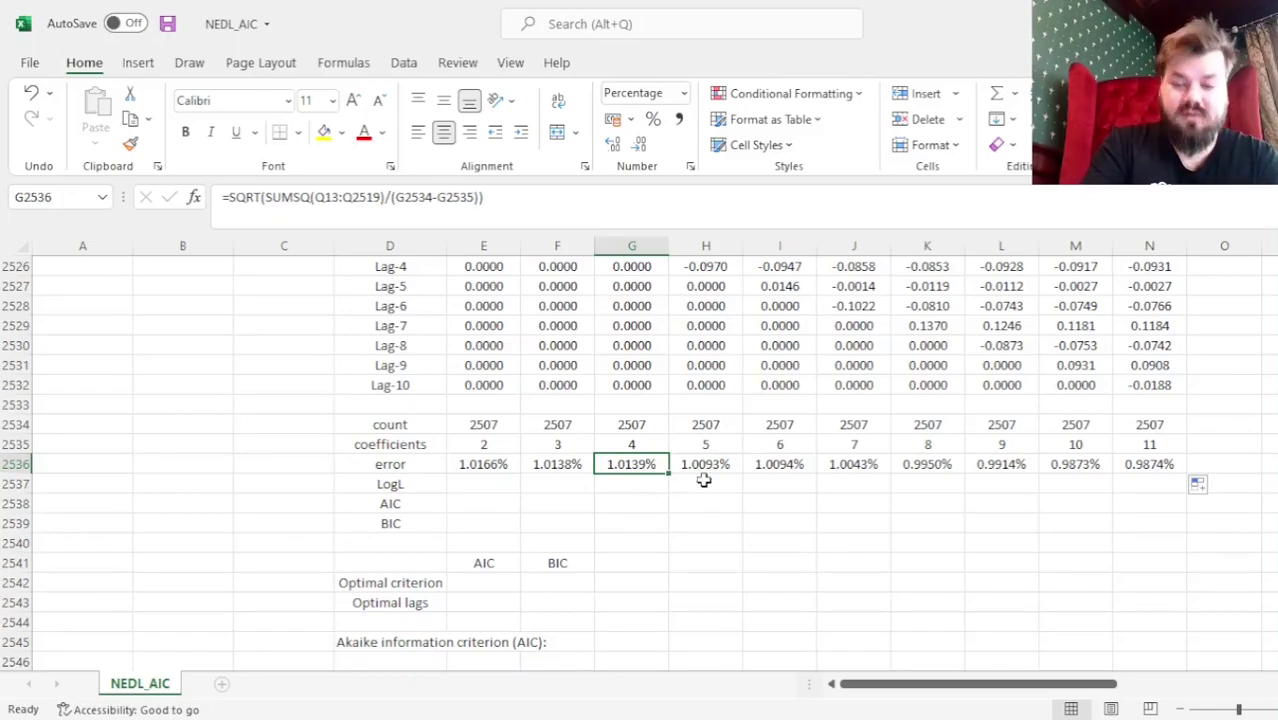
left_click(774, 463, "ctrl")
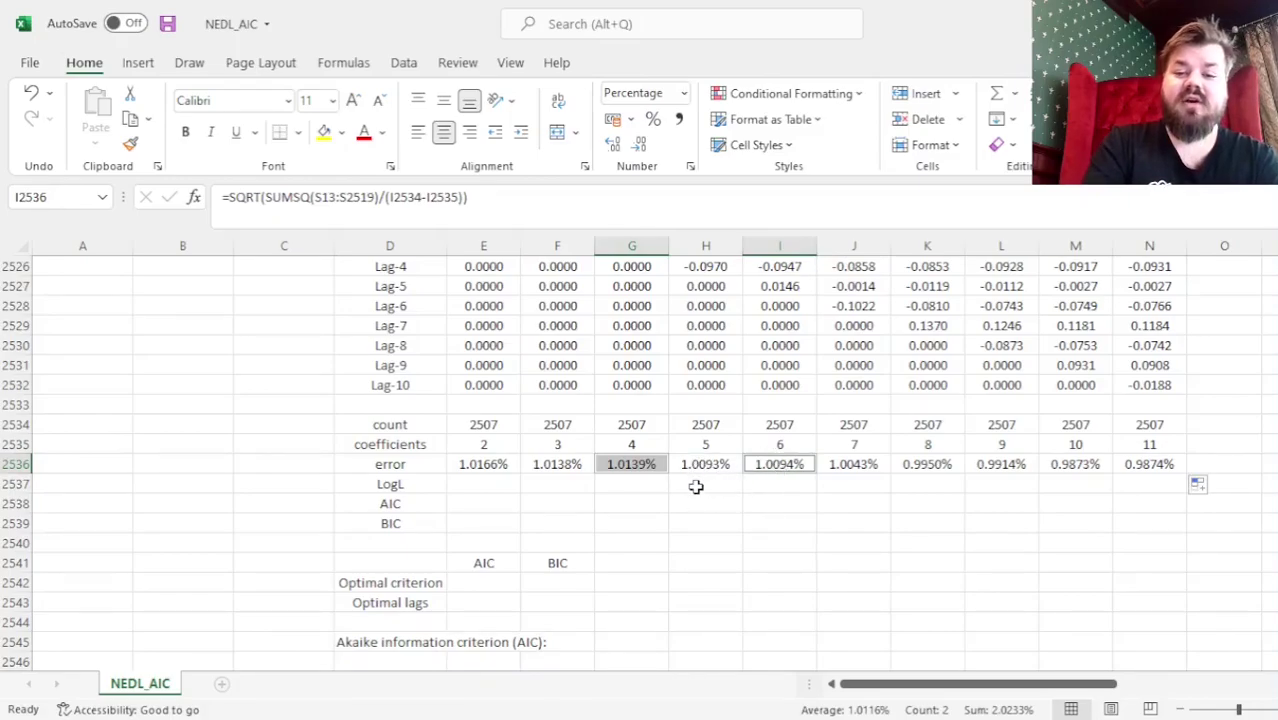
left_click(1138, 464, "ctrl")
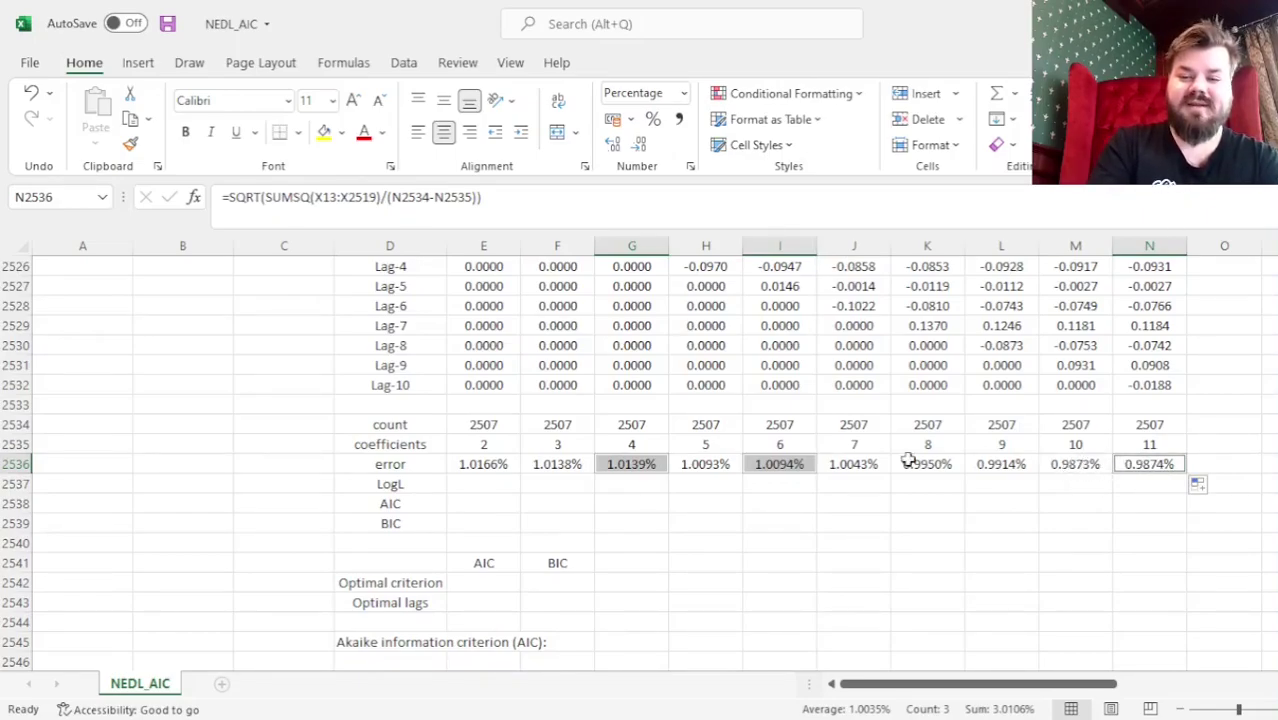
left_click_drag(488, 463, 1113, 461)
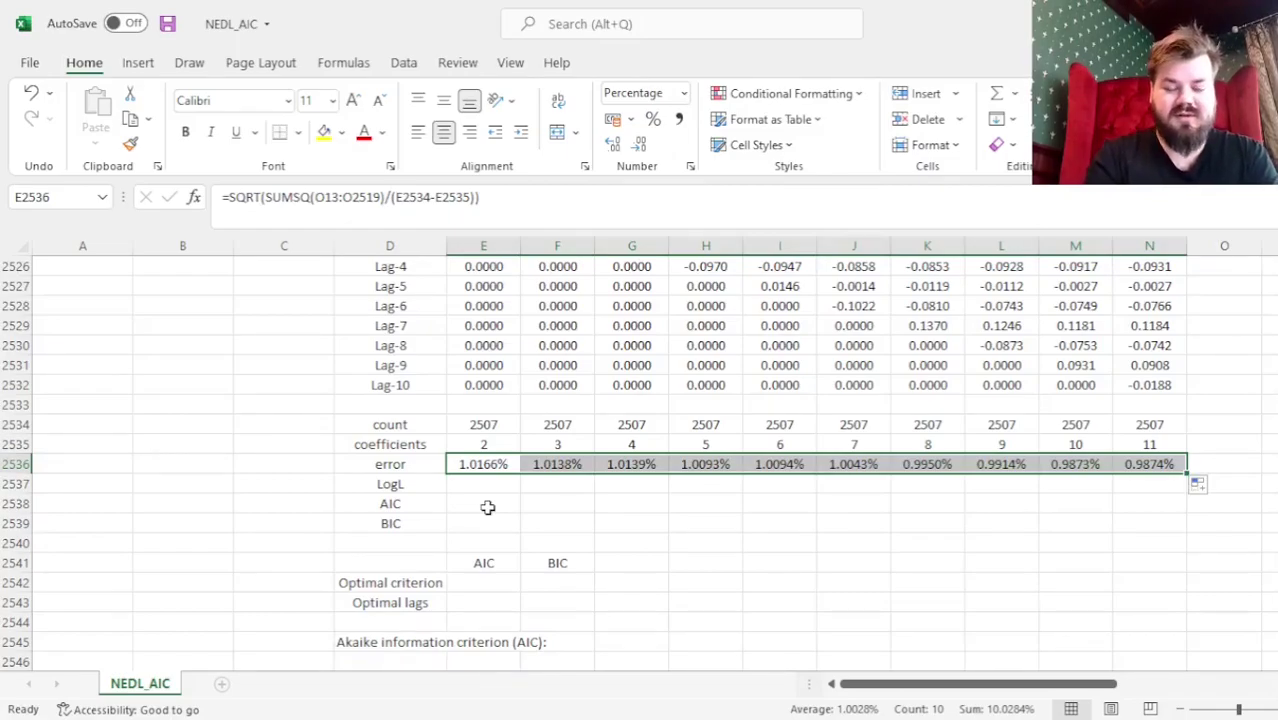
key("shift+BackSpace")
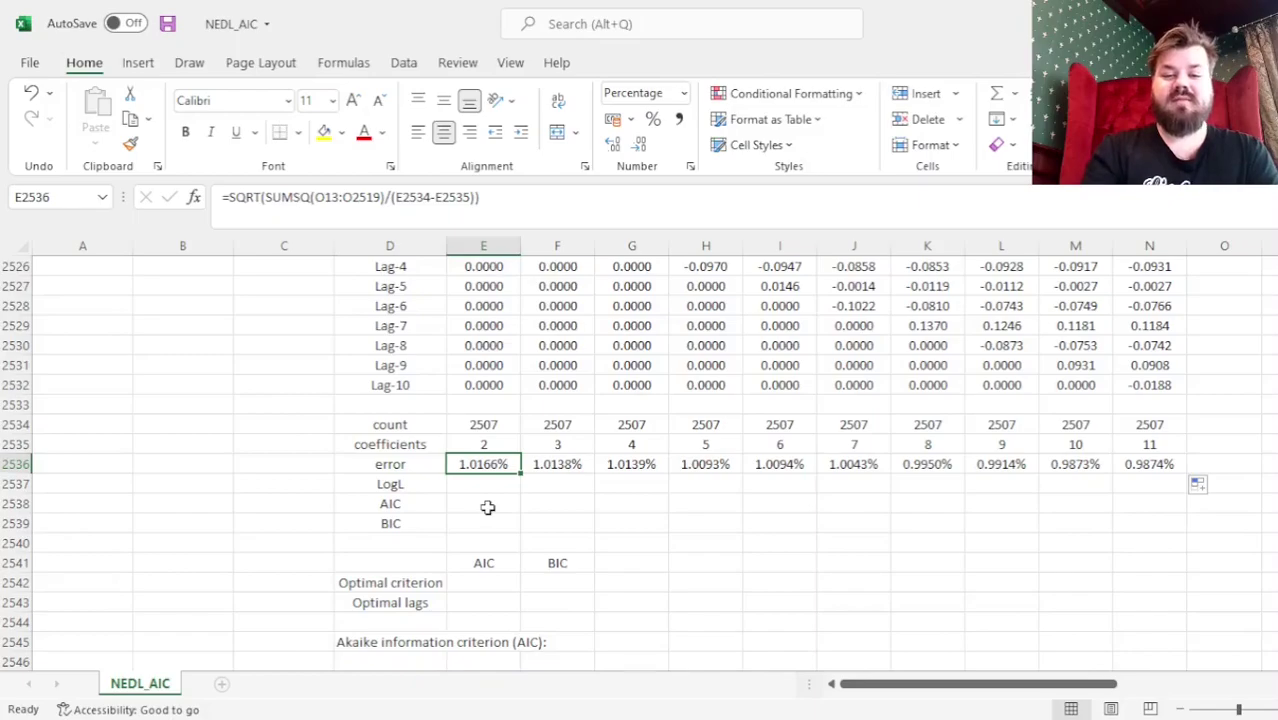
key("Down")
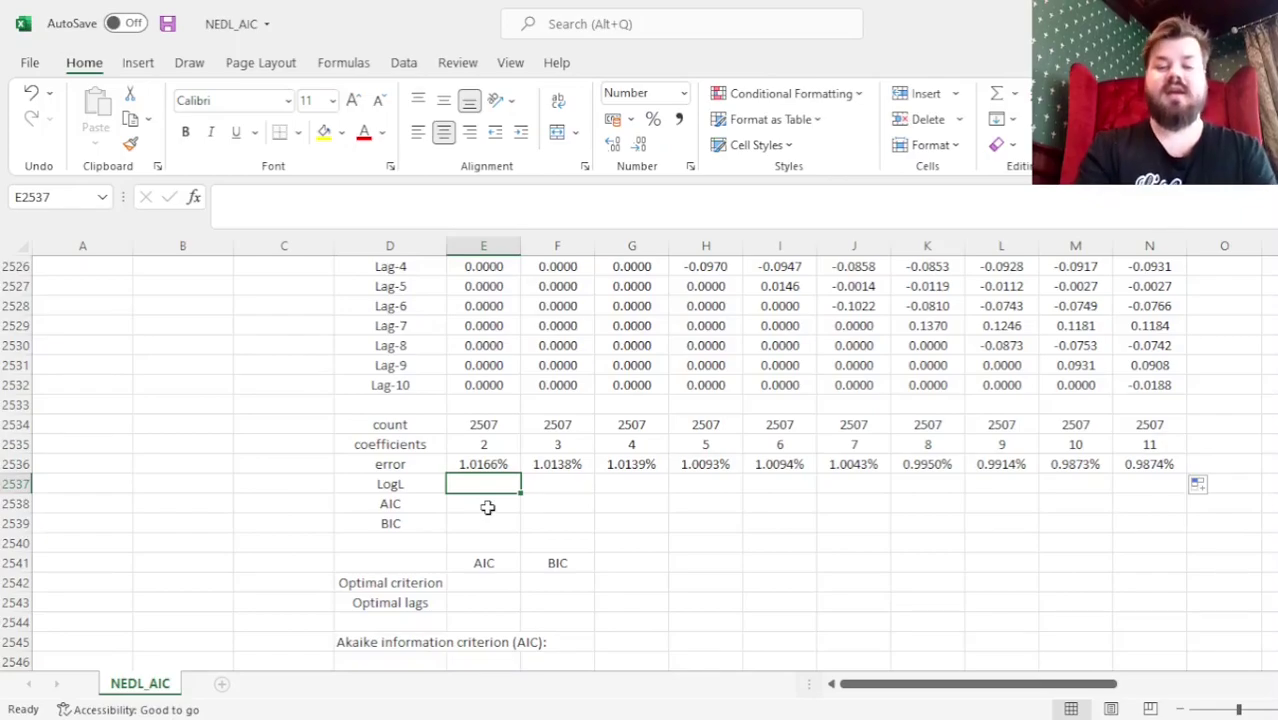
In Y13 under LogL-1, begin =LN(NORM.DIST(O13,0, using the AR(1) residual.
left_click(1090, 383)
key("ctrl+Up")
key("Up")
key("Right")
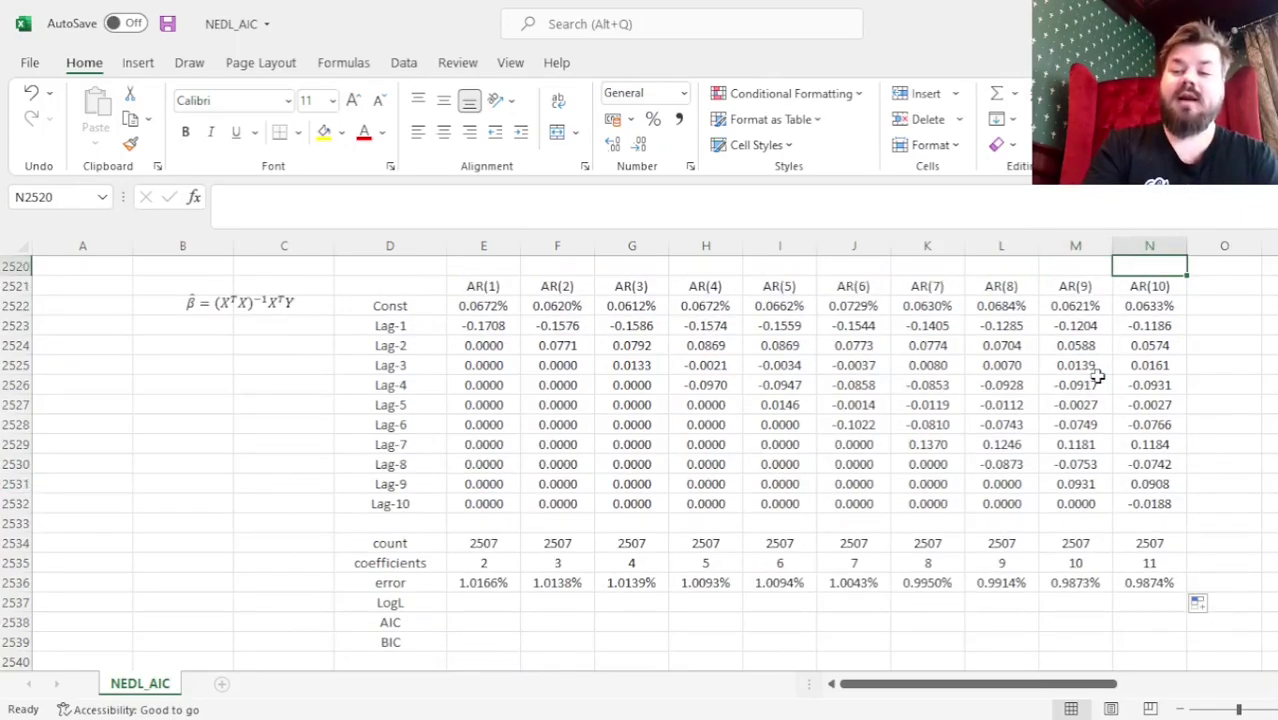
key("Right")
key("Right")
key("Right")
key("Right")
key("Right")
key("Right")
key("Right")
key("Right")
key("Right")
key("Right")
key("Right")
key("Right")
key("Right")
key("Right")
key("Right")
key("Right")
key("Right")
key("ctrl+Up")
key("Left")
key("Left")
key("Left")
key("Left")
key("Left")
key("Left")
key("Down")
key("Down")
key("Down")
key("Down")
key("Down")
key("Down")
key("Down")
key("Down")
key("Down")
key("Down")
key("Down")
key("Down")
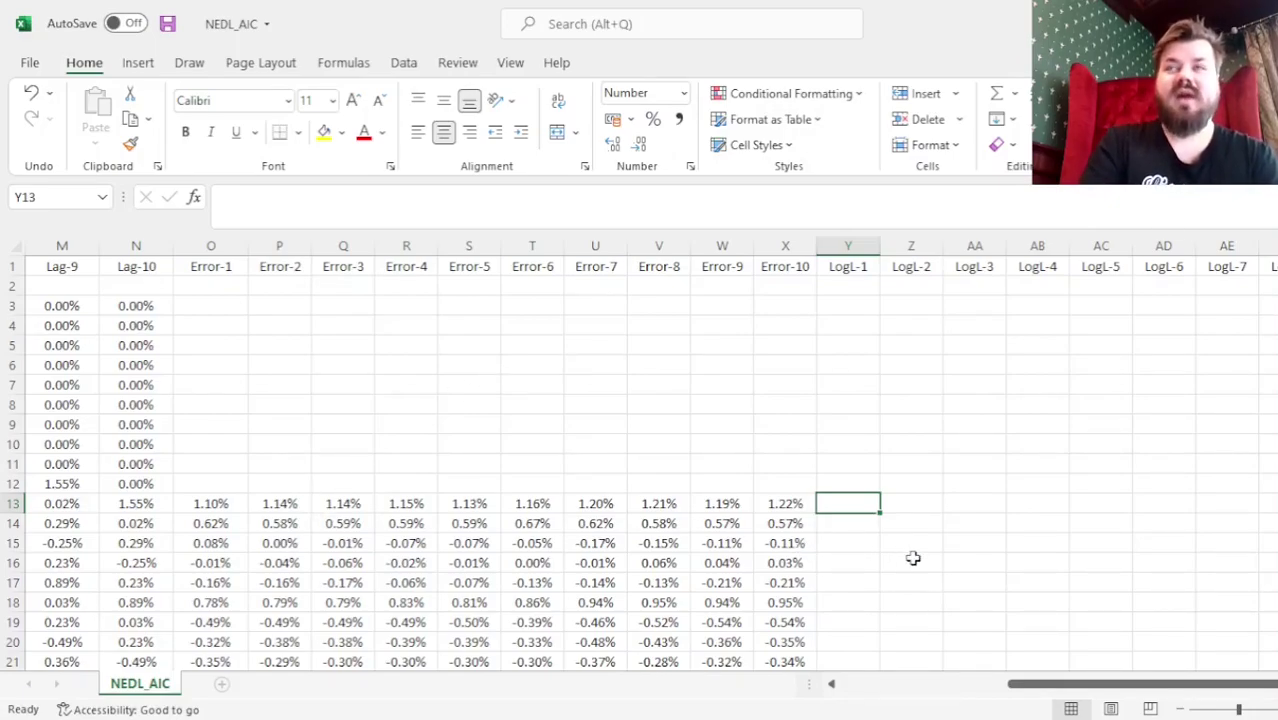
type("=")
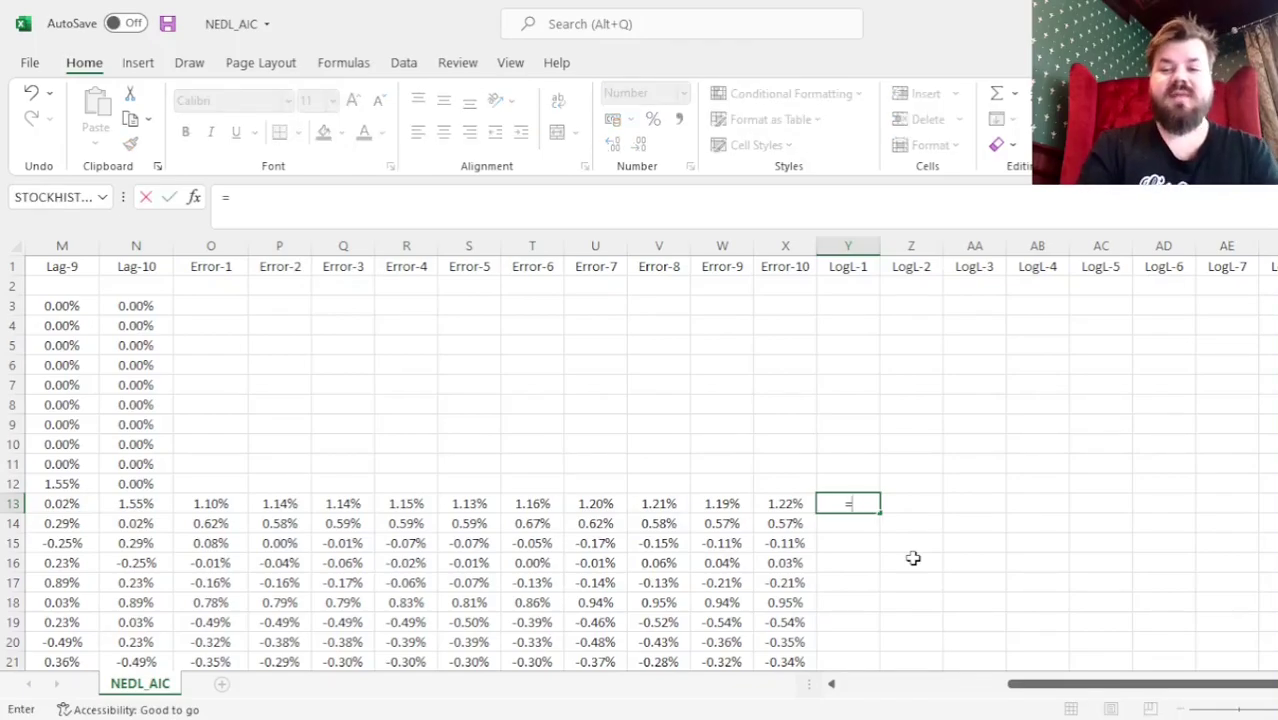
type("LN(NOR")
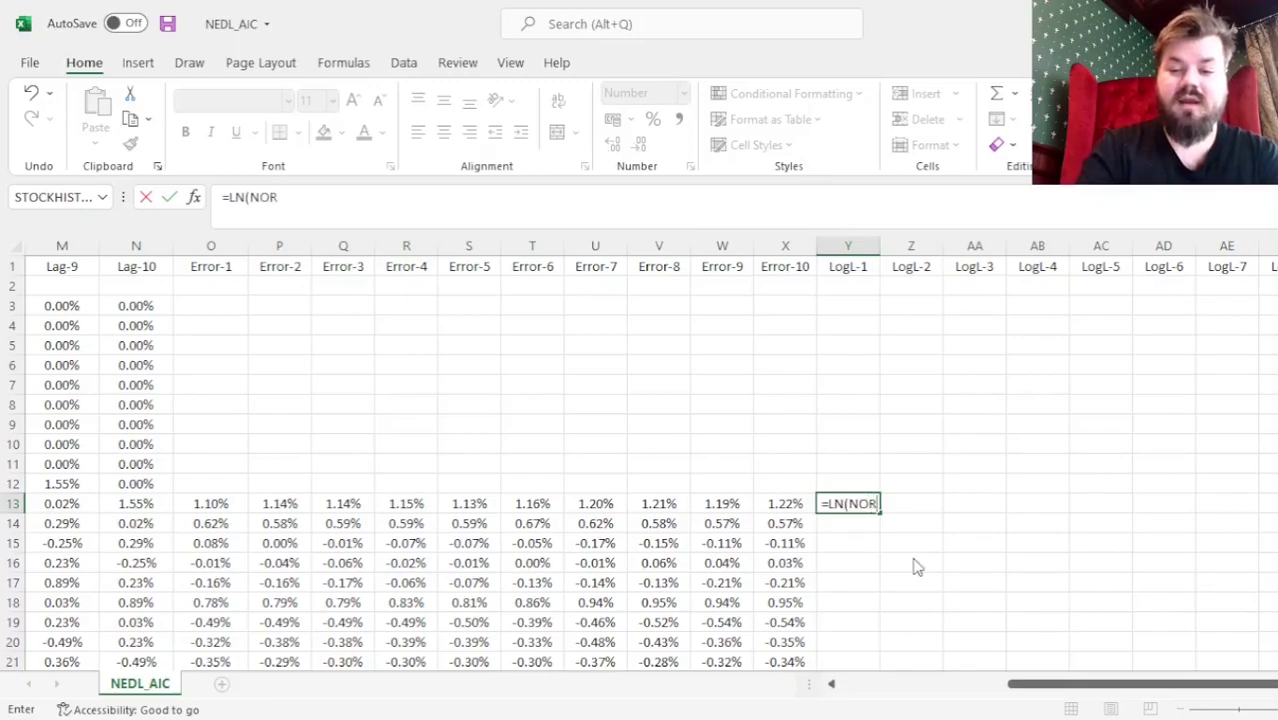
type("M.")
type("DIST(")
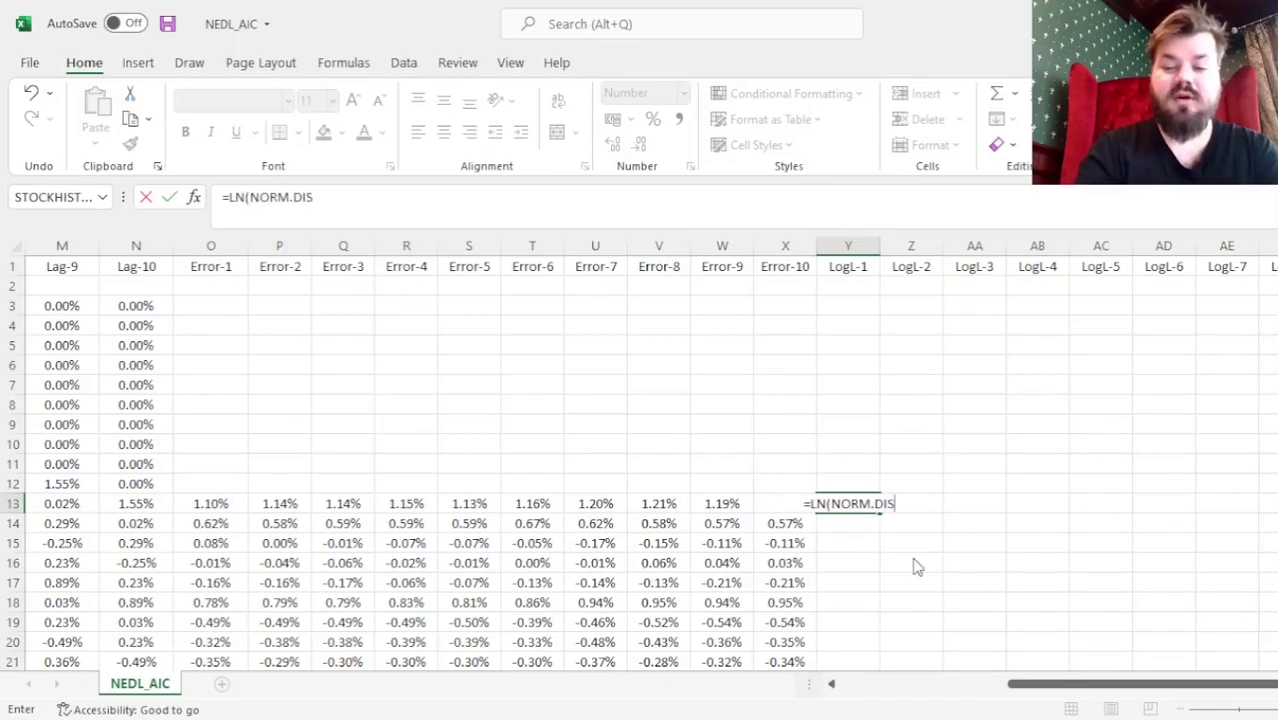
left_click(205, 503)
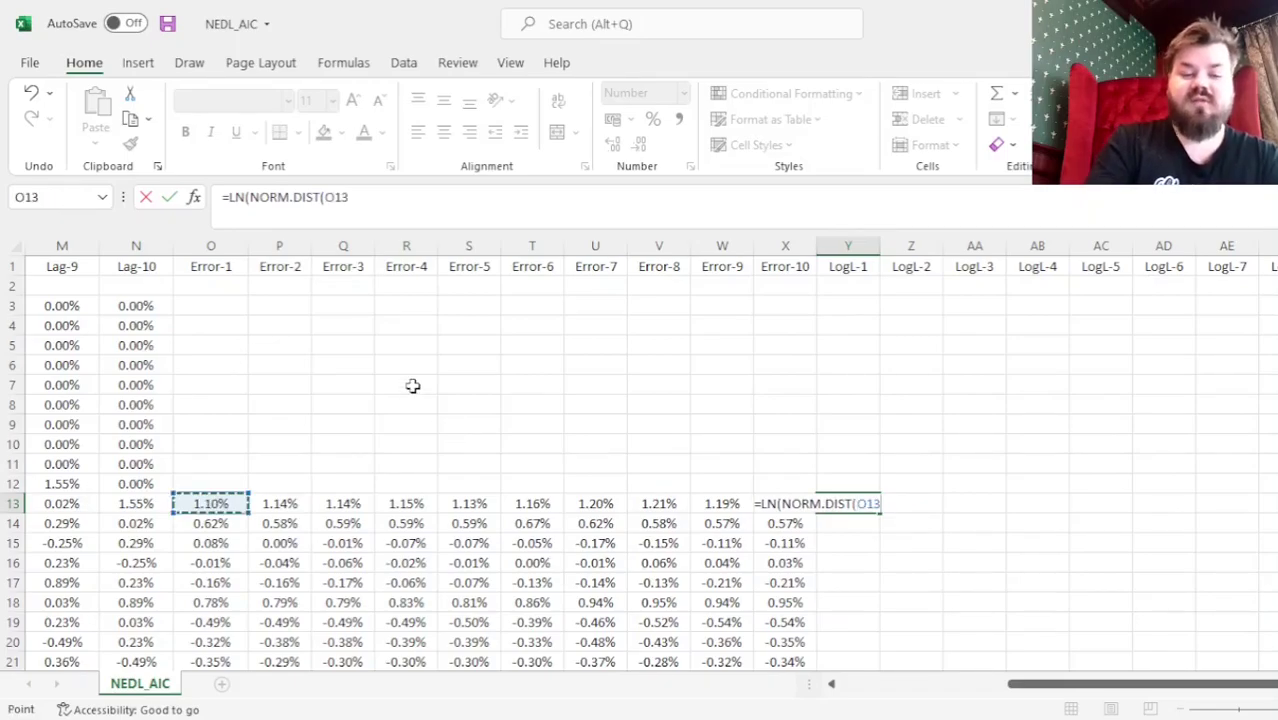
type(",0,")
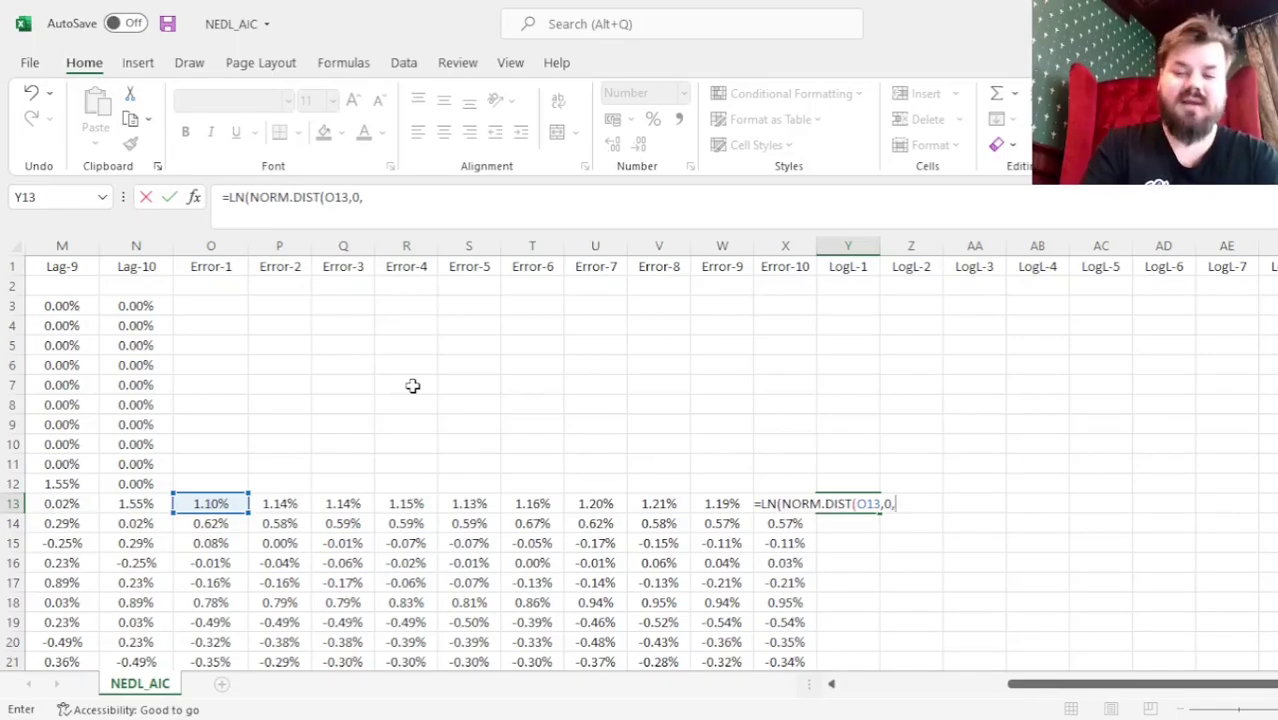
Use the row-anchored AR(1) error E$2536 as standard deviation and finish with ,0)), giving 3.0798.
left_click(217, 562)
key("ctrl+Down")
key("Down")
key("Down")
key("Down")
key("Down")
key("Down")
key("Down")
key("Down")
key("Down")
key("Down")
key("Down")
key("Down")
key("Down")
key("Down")
key("Down")
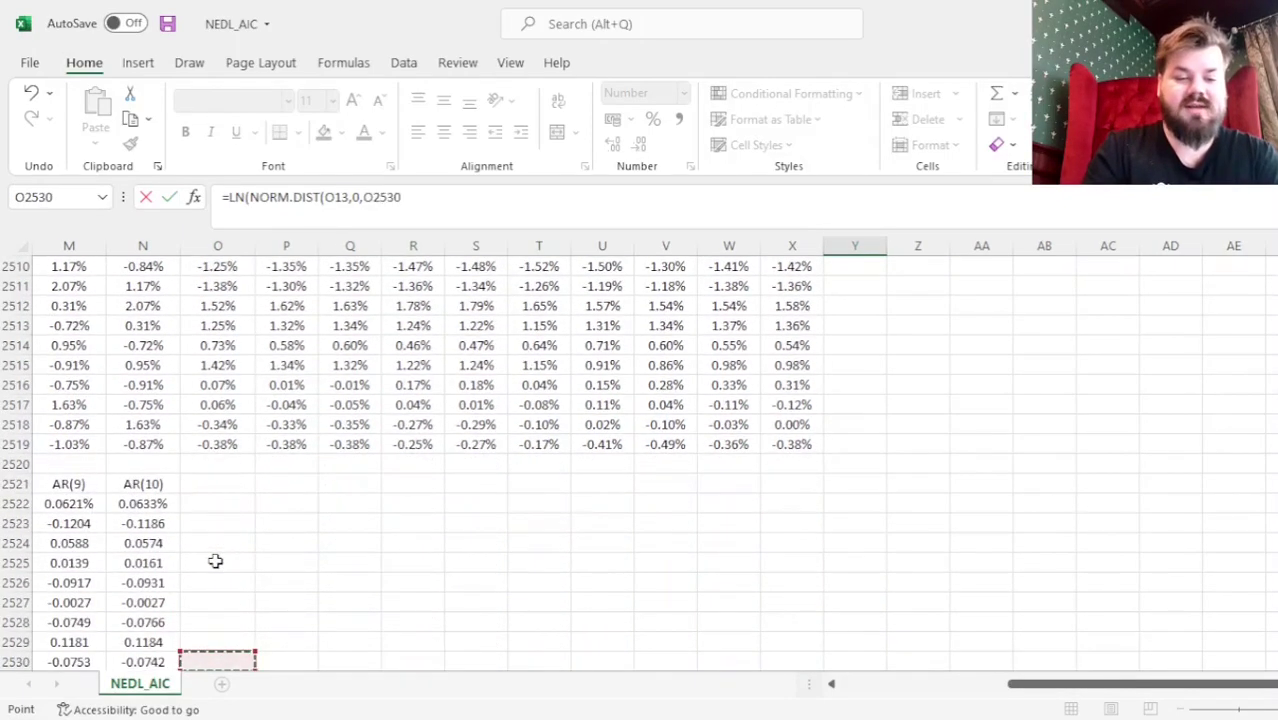
key("Left")
key("Left")
key("Left")
key("Left")
key("Left")
key("Left")
key("Left")
key("Left")
key("Left")
key("Left")
key("Left")
key("Down")
key("Down")
key("Down")
key("Down")
key("Down")
key("Down")
key("Down")
key("Right")
key("Up")
key("Up")
key("Up")
key("Up")
left_click(370, 197)
type("$")
left_click(407, 198)
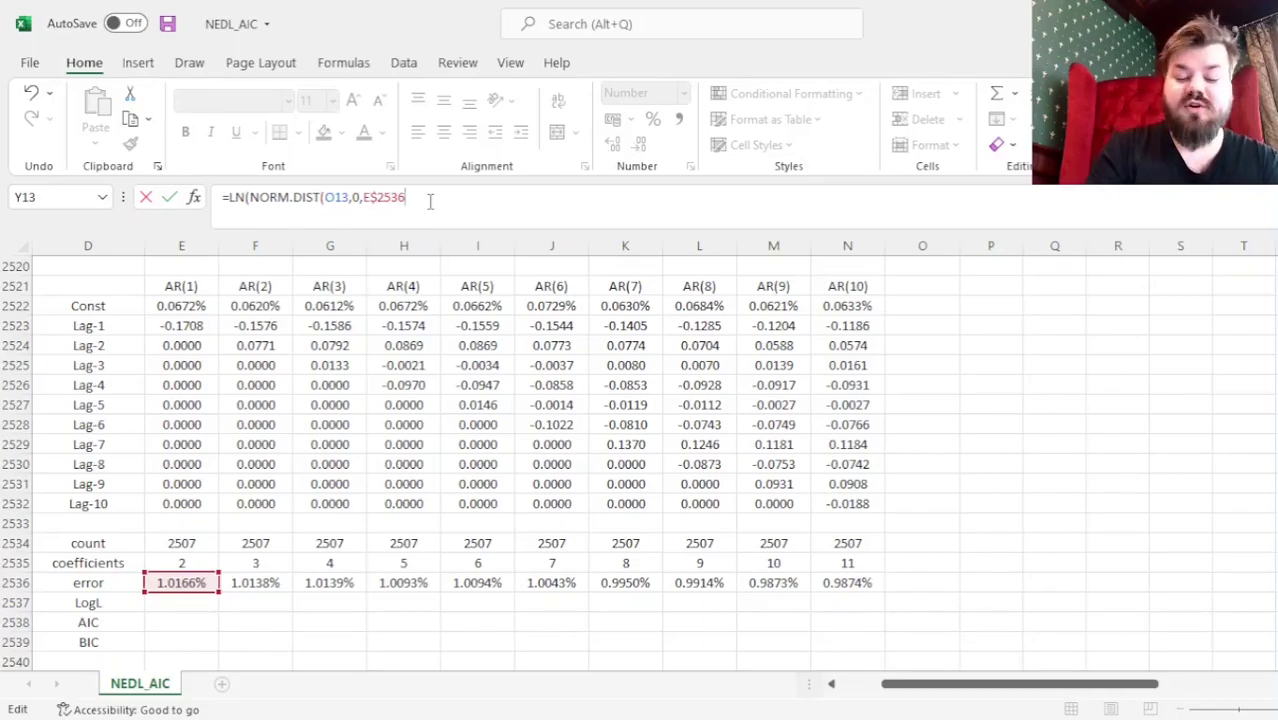
type(",0")
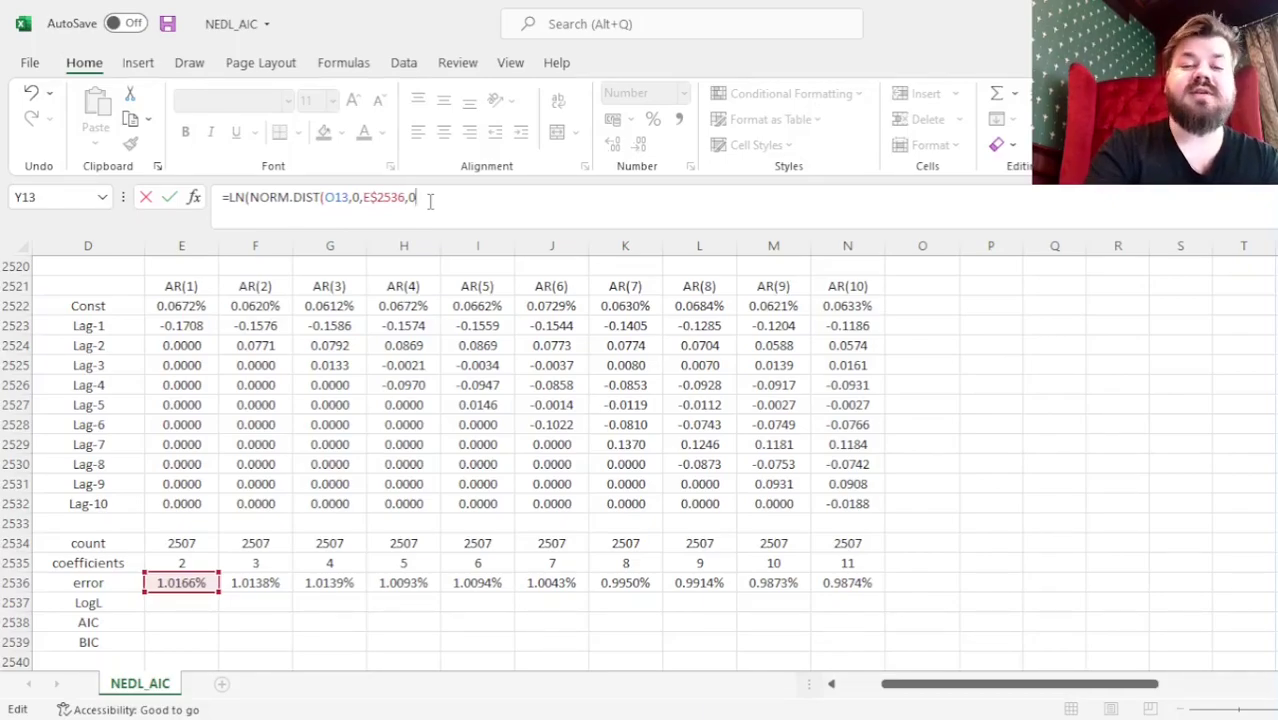
type("))")
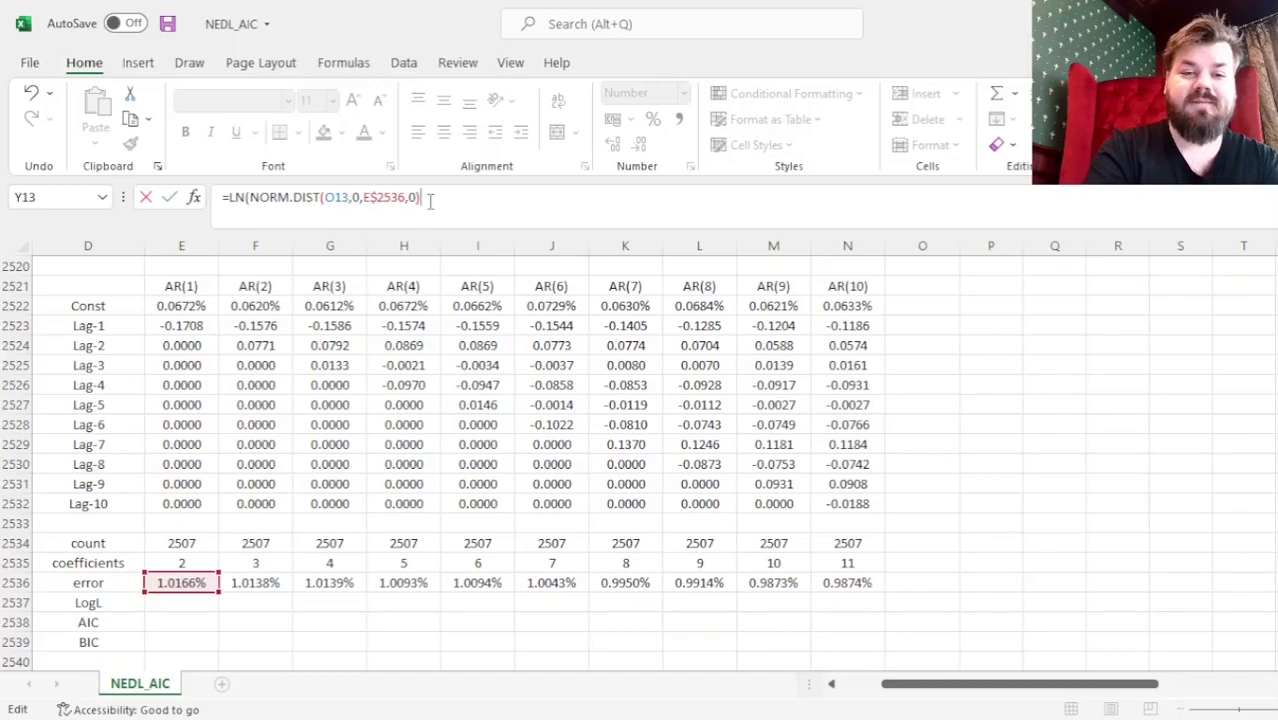
key("Return")
key("Up")
key("Right")
key("Right")
key("Right")
key("Right")
key("Right")
key("Right")
key("Right")
key("Right")
key("Right")
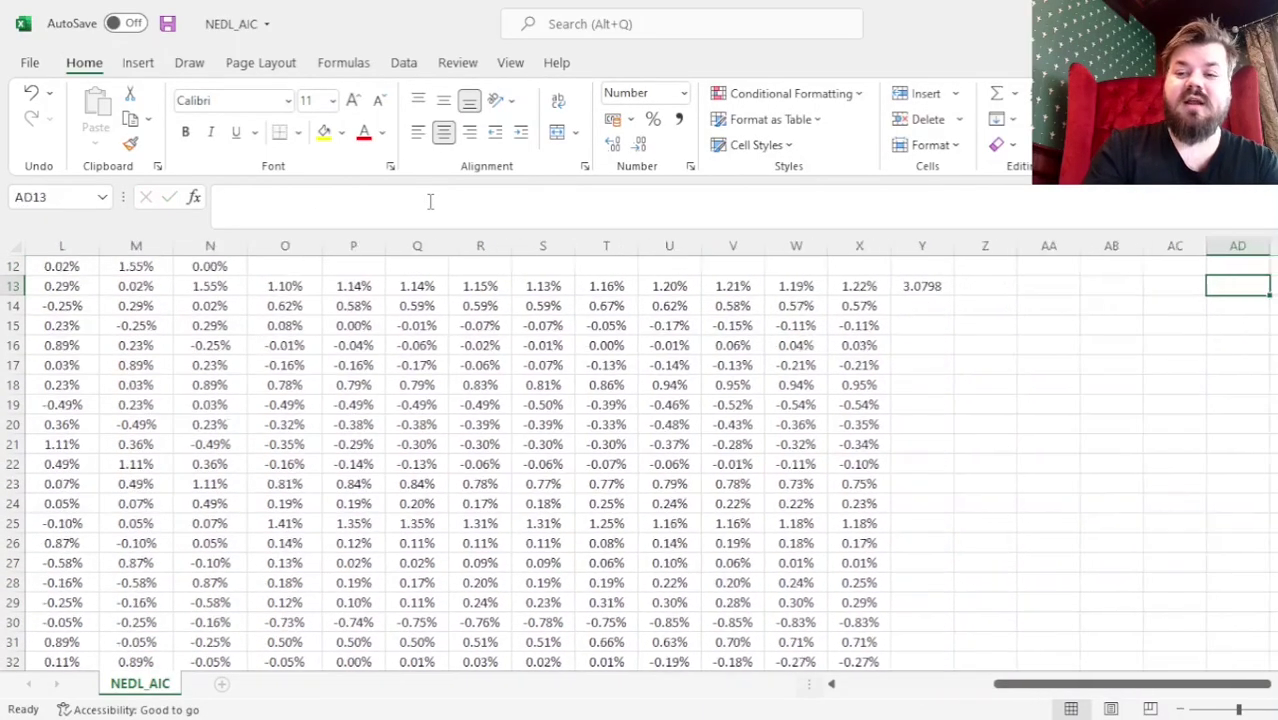
Copy the LogL-1 formula across to LogL-10 and fill it down to row 2519.
left_click(703, 289)
key("ctrl+Up")
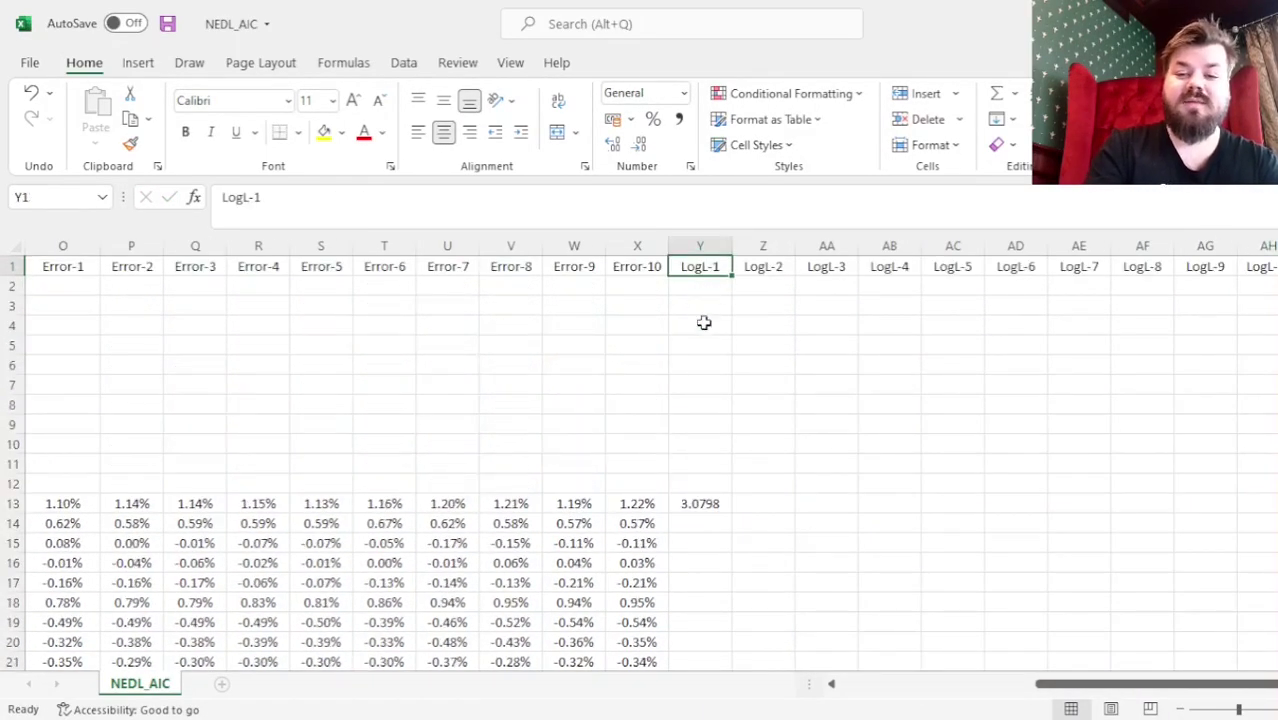
left_click(700, 503)
left_click_drag(732, 512, 593, 509)
left_click_drag(1220, 510, 1016, 516)
double_click(1037, 514)
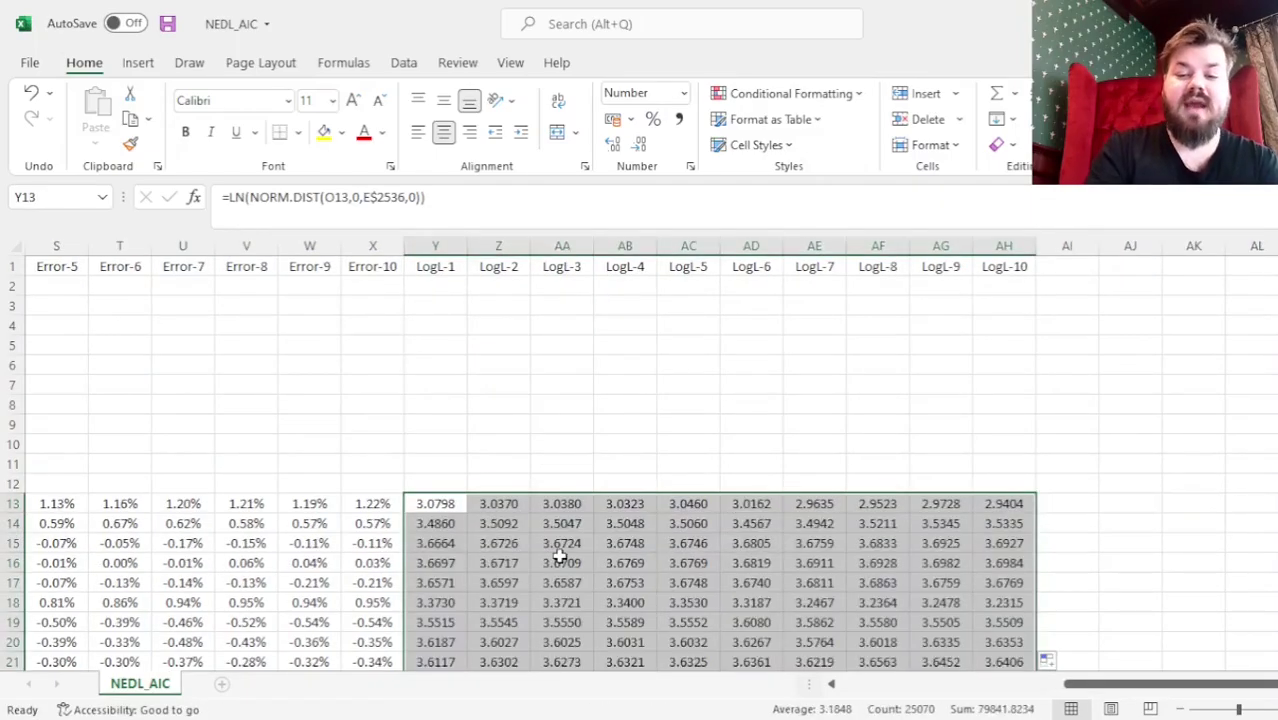
left_click(562, 562)
key("ctrl+Down")
key("Down")
key("Down")
key("Down")
key("Down")
key("Down")
key("Down")
key("Down")
key("Down")
key("Down")
key("Down")
key("Down")
key("Down")
key("Down")
key("Down")
key("Down")
key("Down")
key("Down")
key("Down")
key("Down")
key("Down")
key("ctrl+Left")
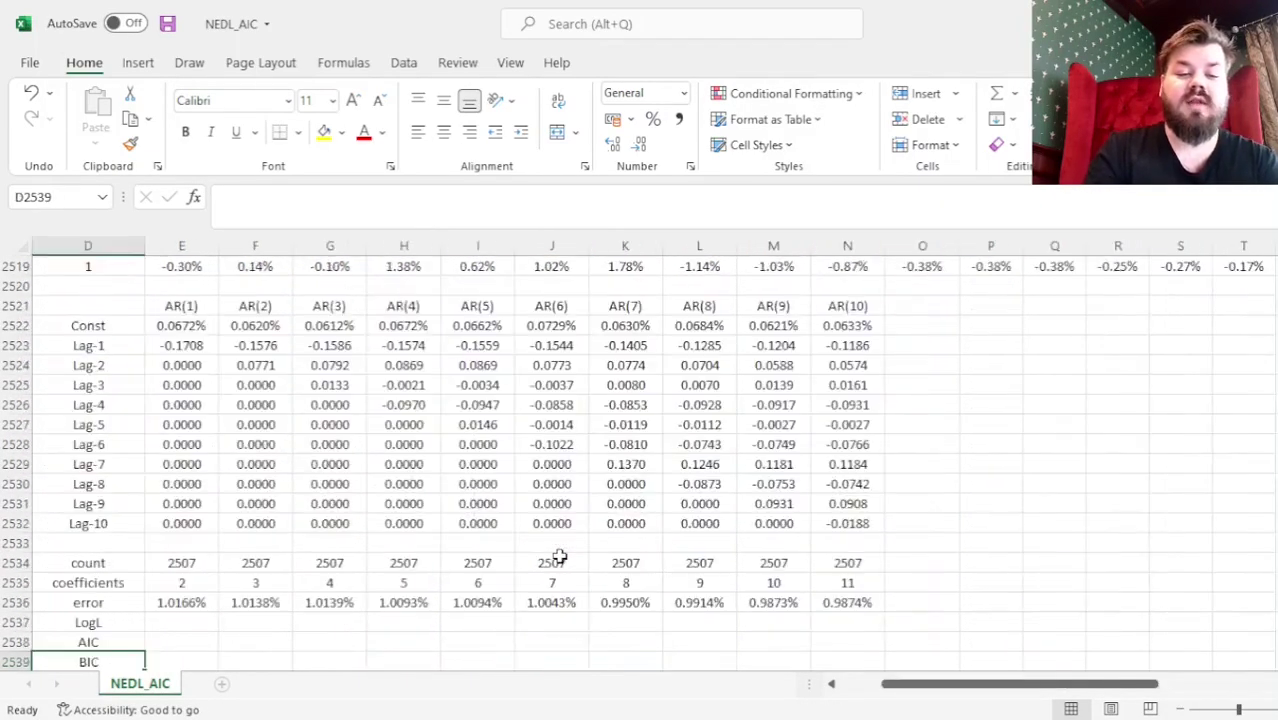
key("Left")
key("Right")
key("Right")
key("Up")
key("Up")
Enter =SUM(Y13:Y2519) in E2537 and copy it across to N2537 (7947.65 to 8025.26).
type("=SUM(")
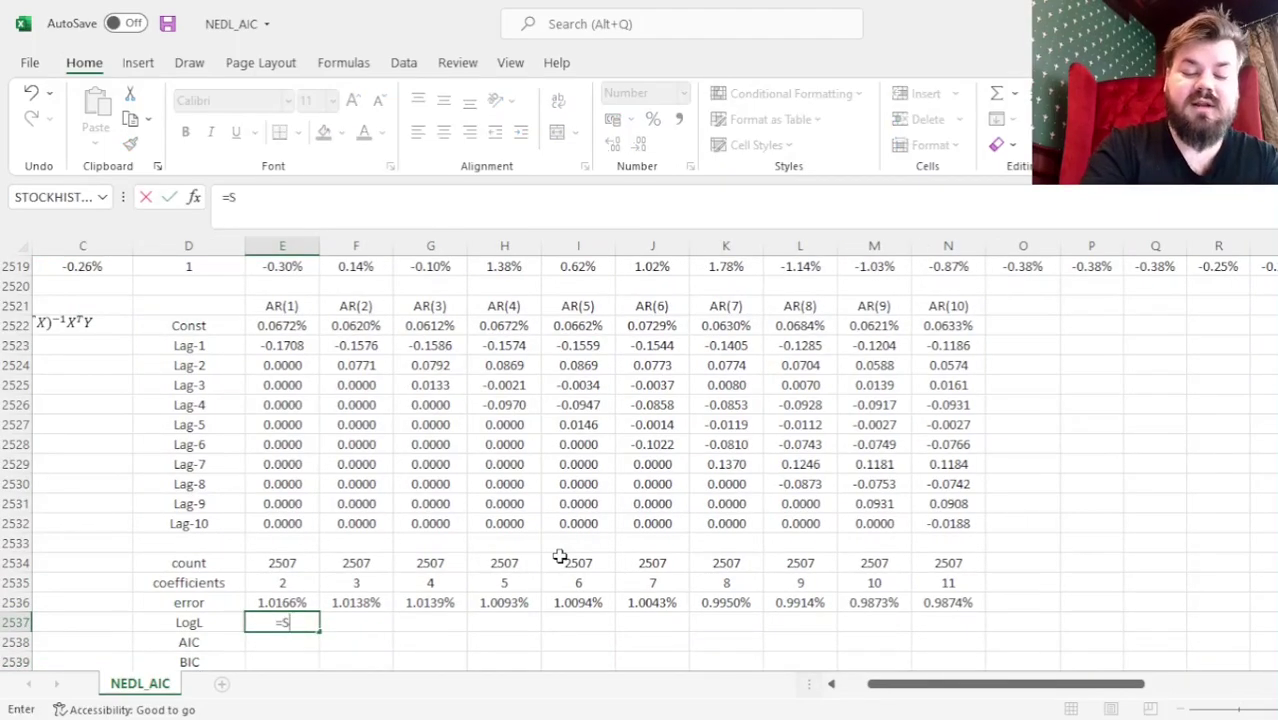
left_click(1138, 484)
key("ctrl+Up")
key("ctrl+Right")
key("ctrl+Up")
left_click(852, 308)
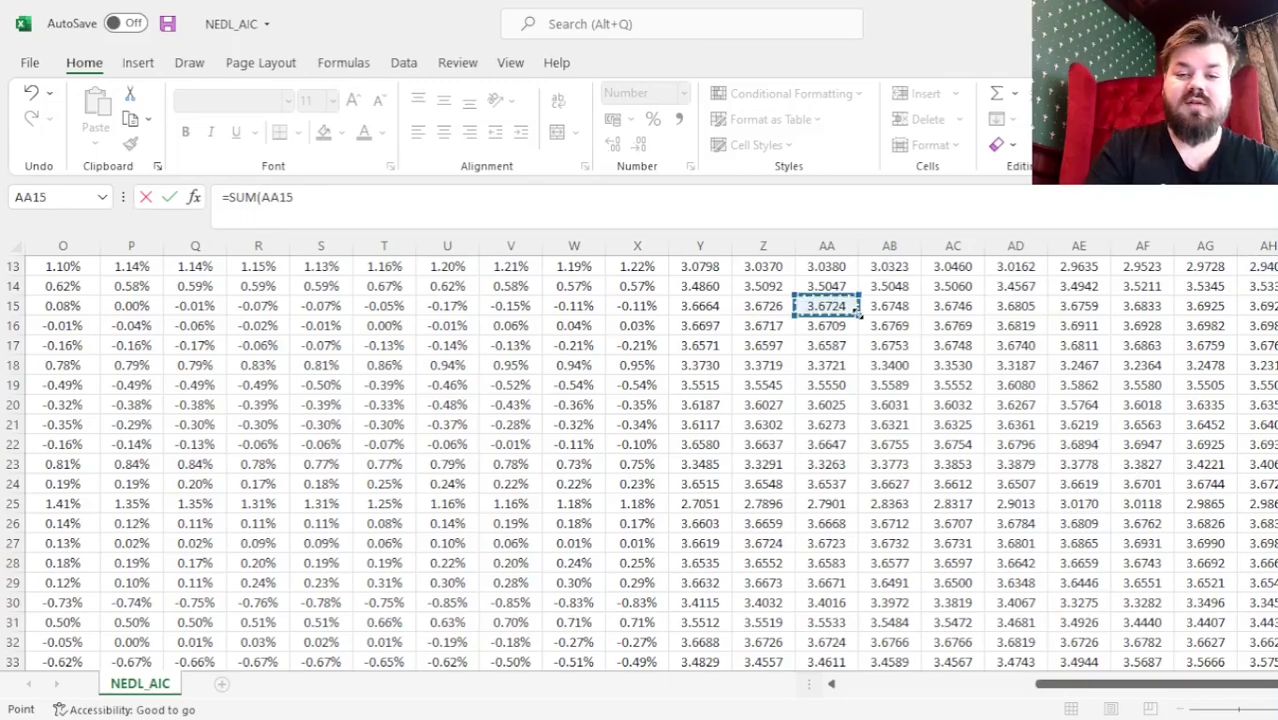
key("ctrl+Up")
key("ctrl+Up")
left_click(697, 506)
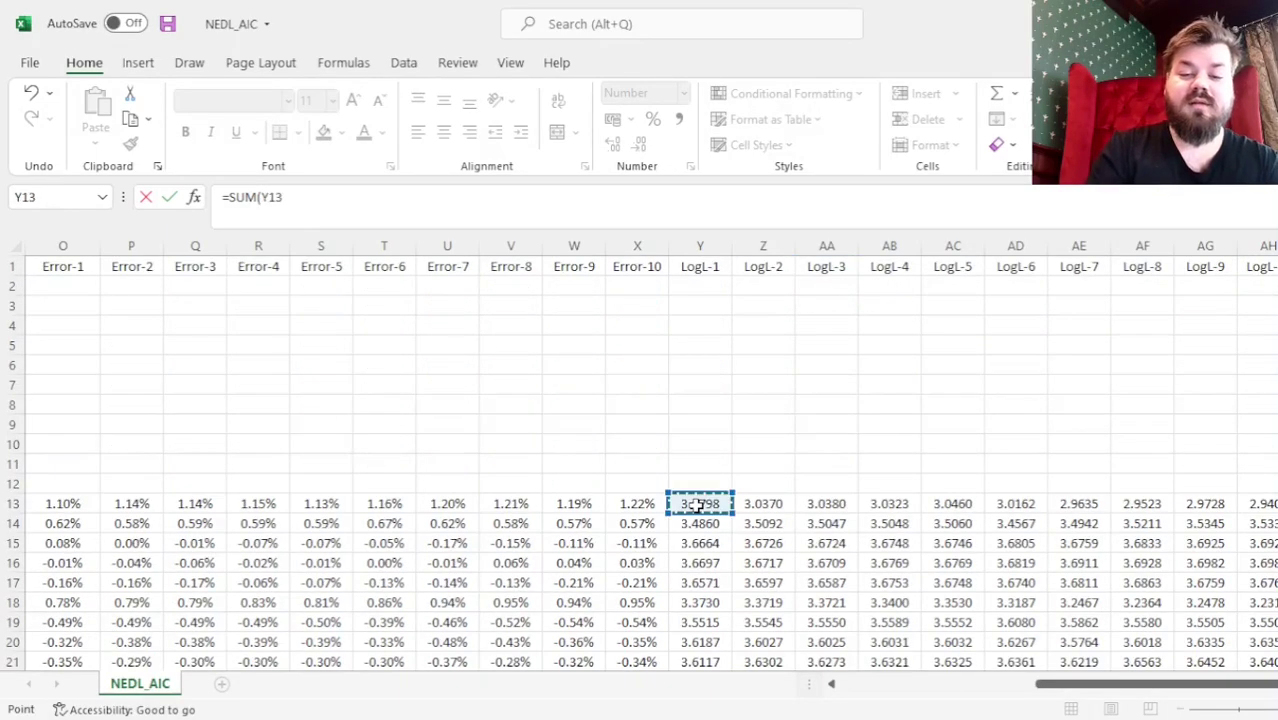
key("ctrl+shift+Down")
key("Return")
key("Up")
left_click_drag(109, 649, 770, 625)
scroll(953, 587, "left", 5)
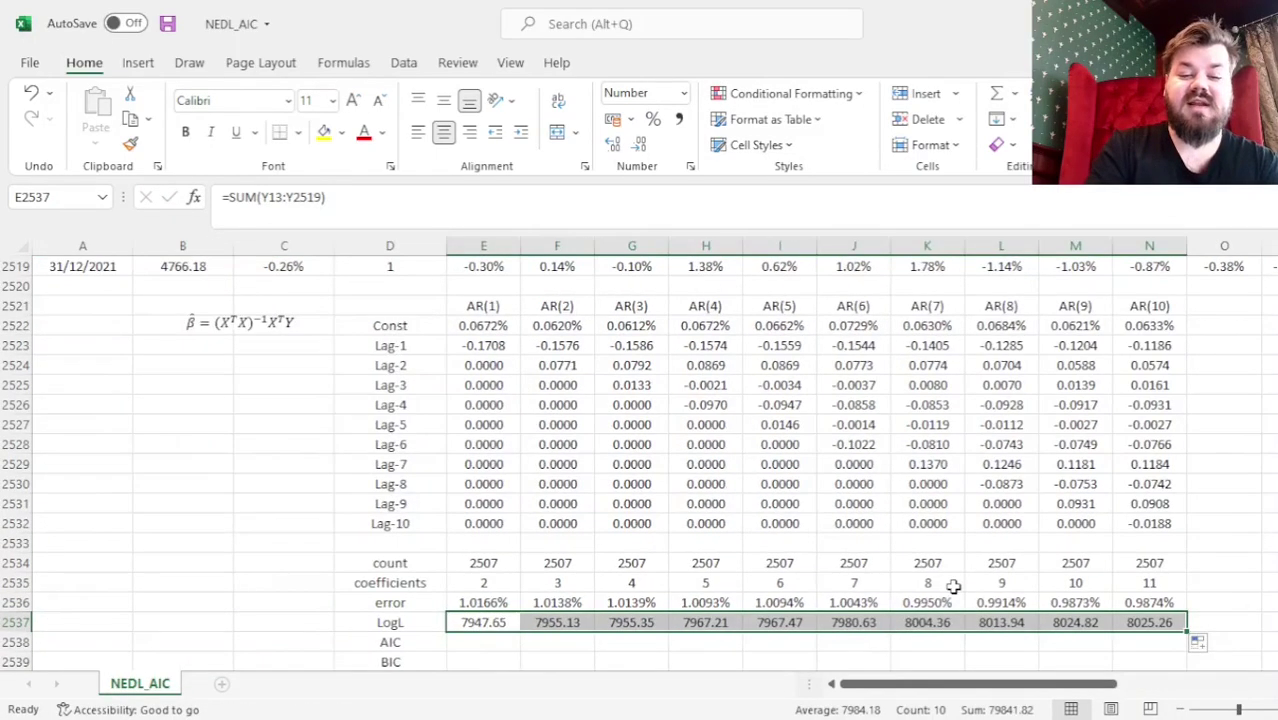
scroll(953, 587, "right", 5)
scroll(953, 587, "down", 2)
scroll(953, 587, "left", 3)
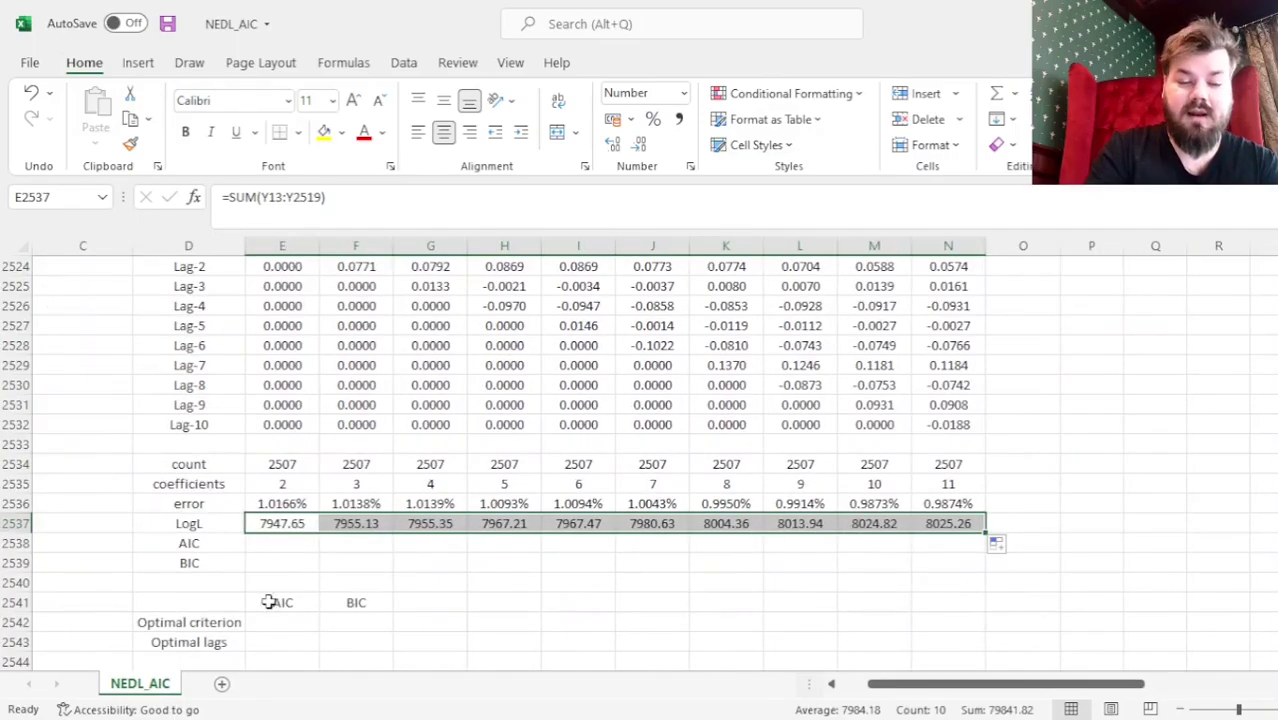
scroll(233, 556, "down", 2)
scroll(233, 556, "left", 2)
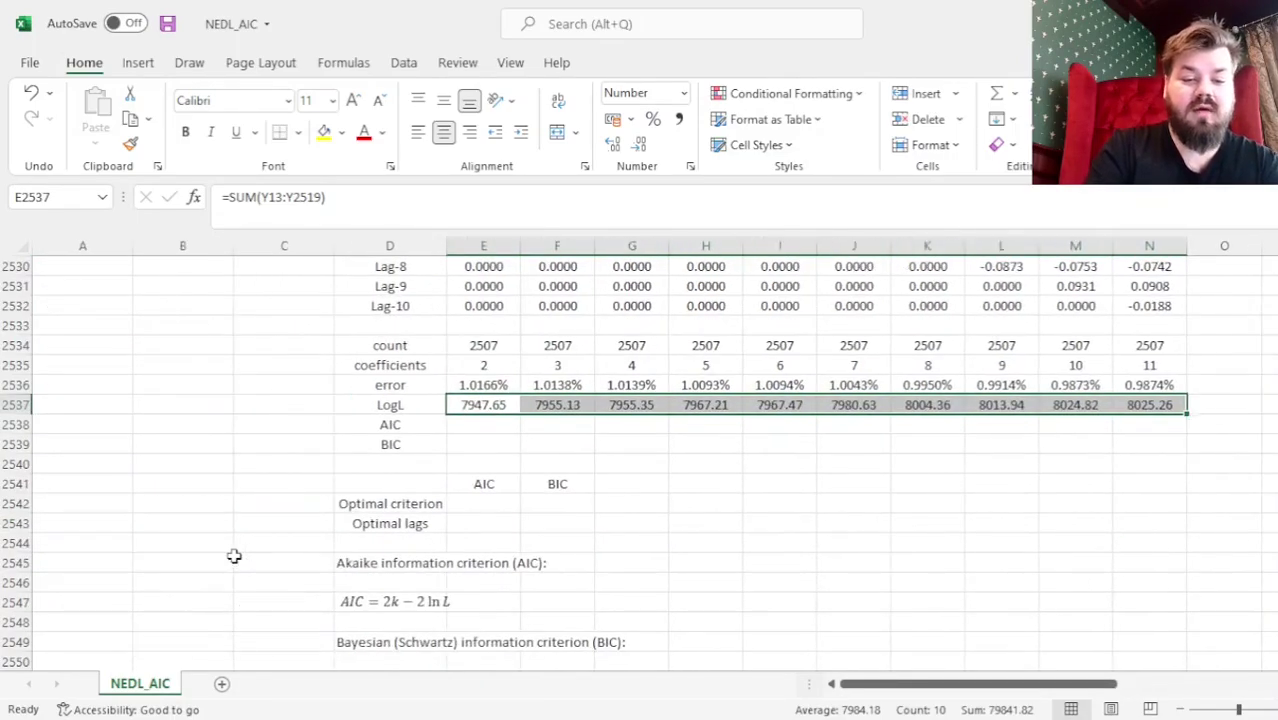
scroll(233, 556, "down", 2)
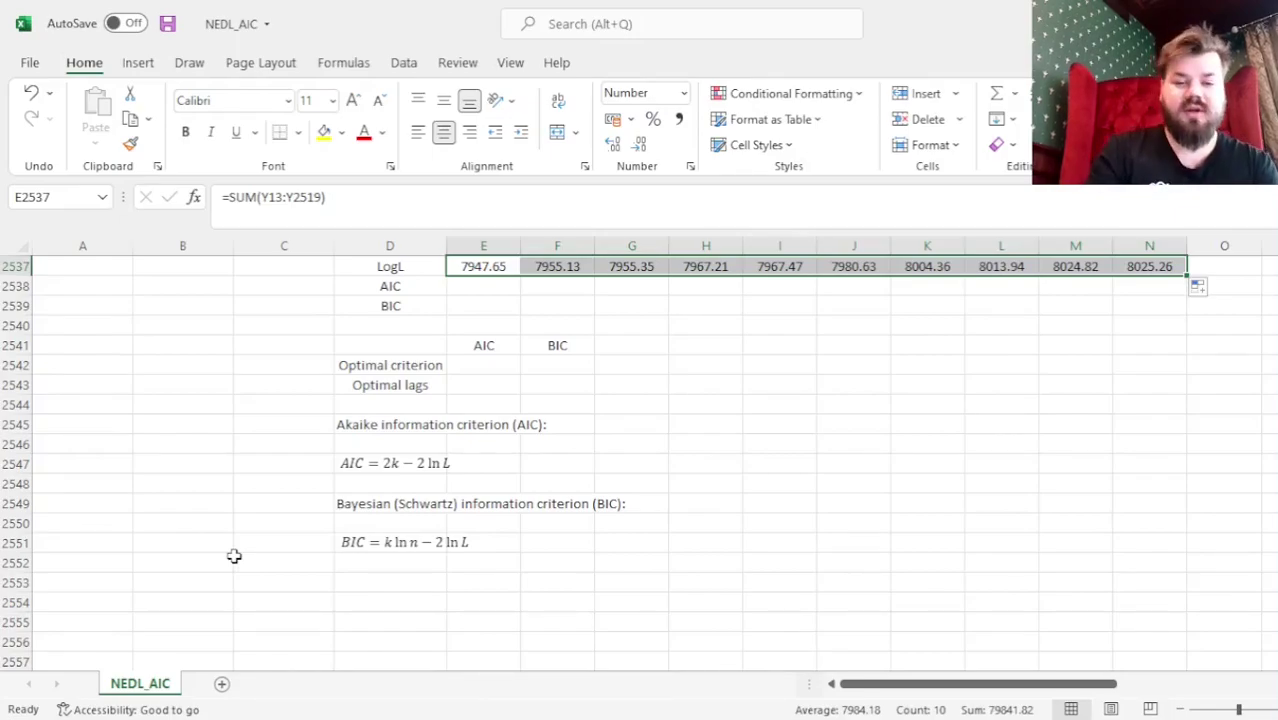
left_click(404, 424)
left_click(362, 506)
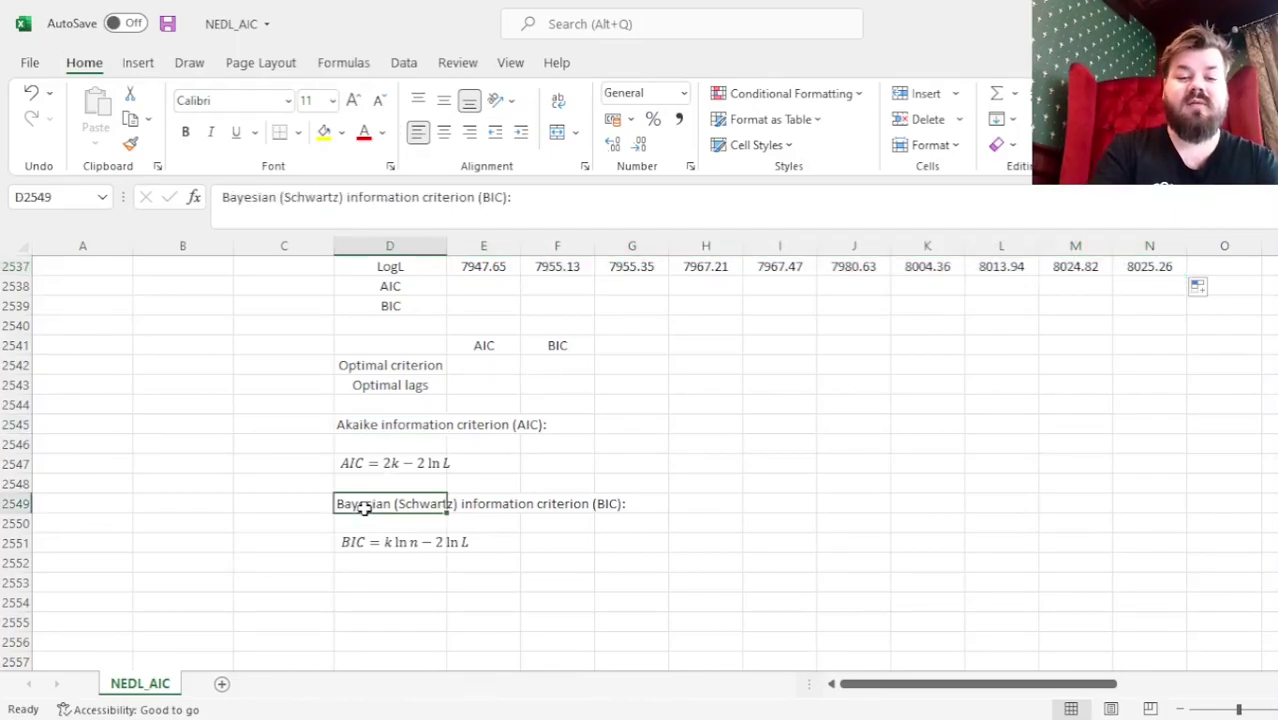
left_click(364, 426)
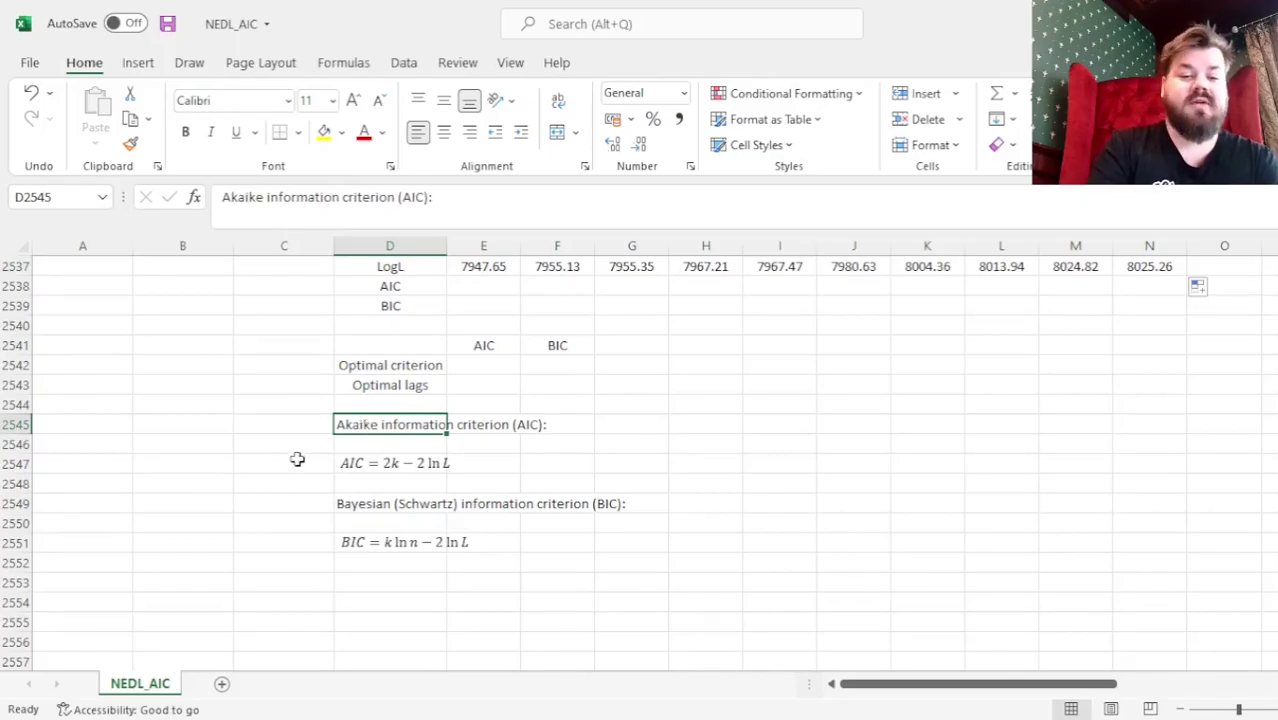
left_click(396, 462)
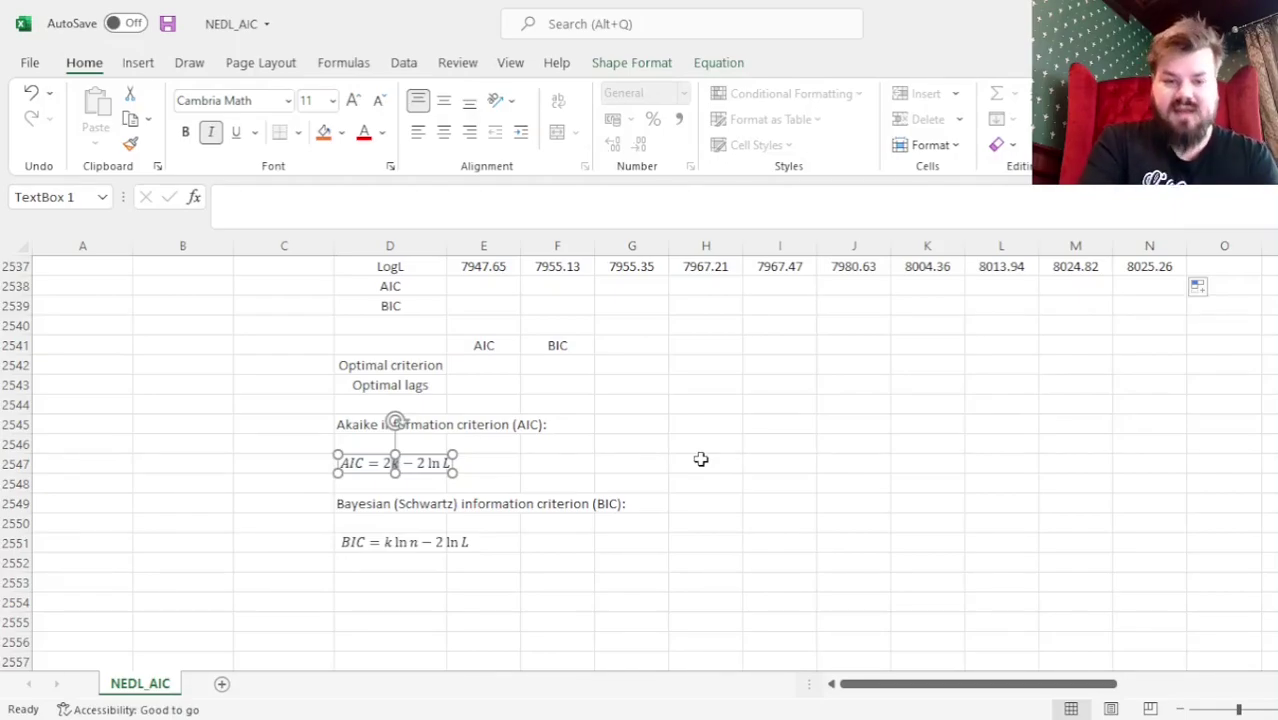
double_click(432, 463)
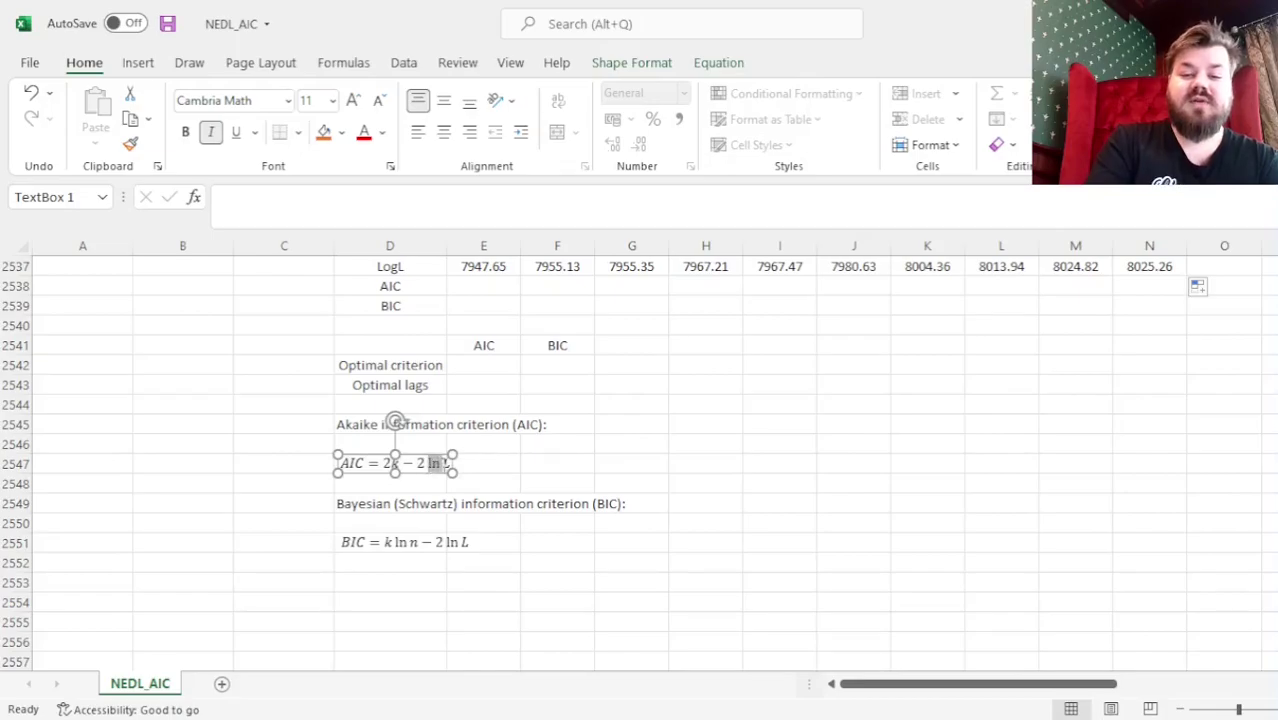
left_click(575, 460)
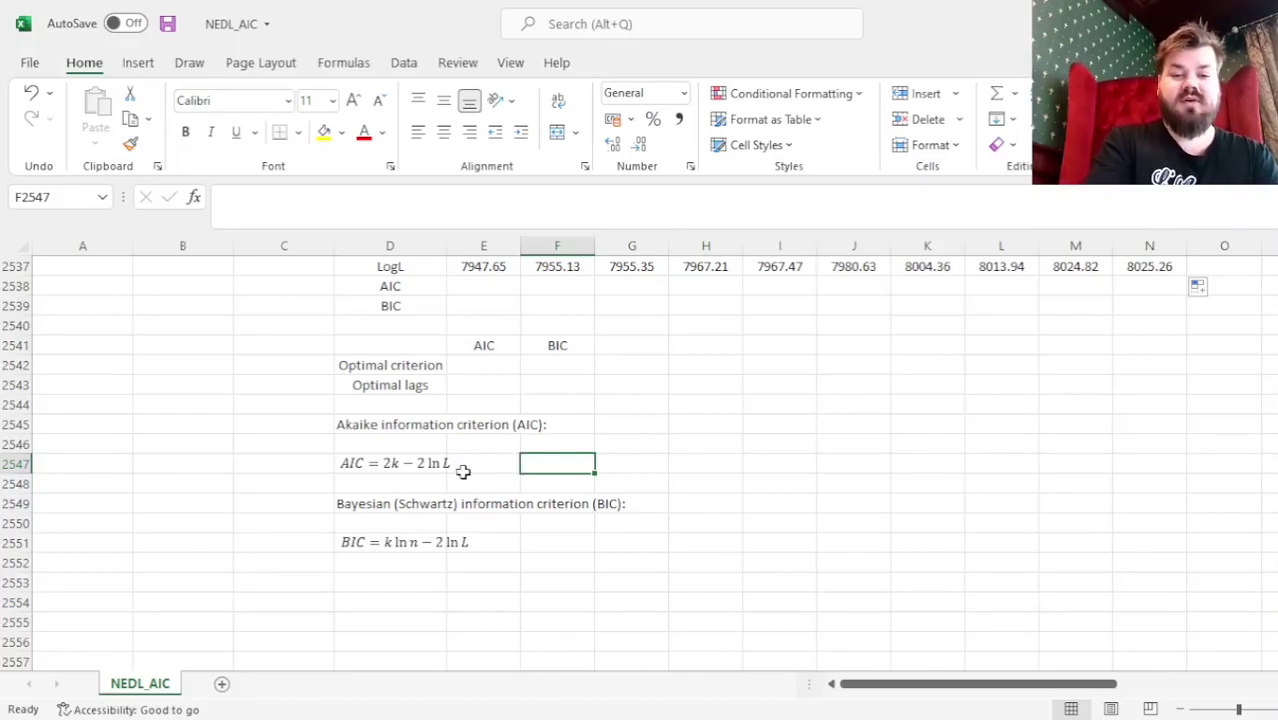
left_click_drag(417, 463, 450, 463)
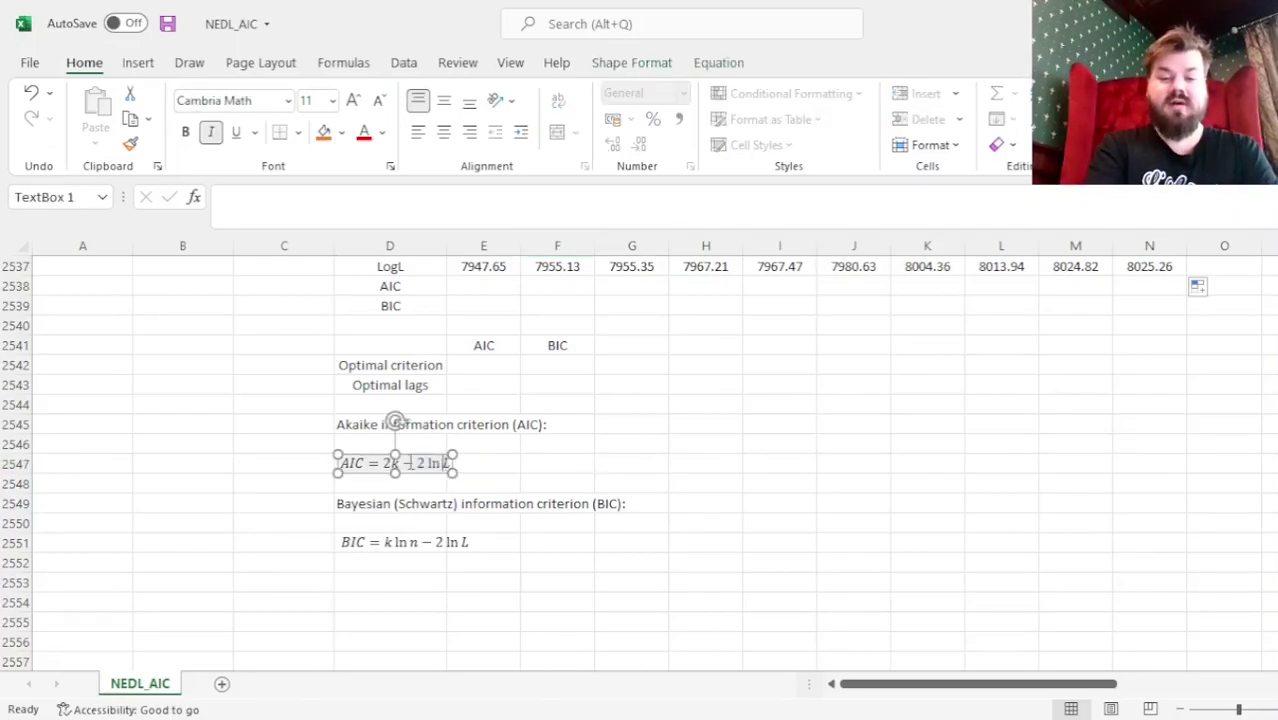
left_click(396, 463)
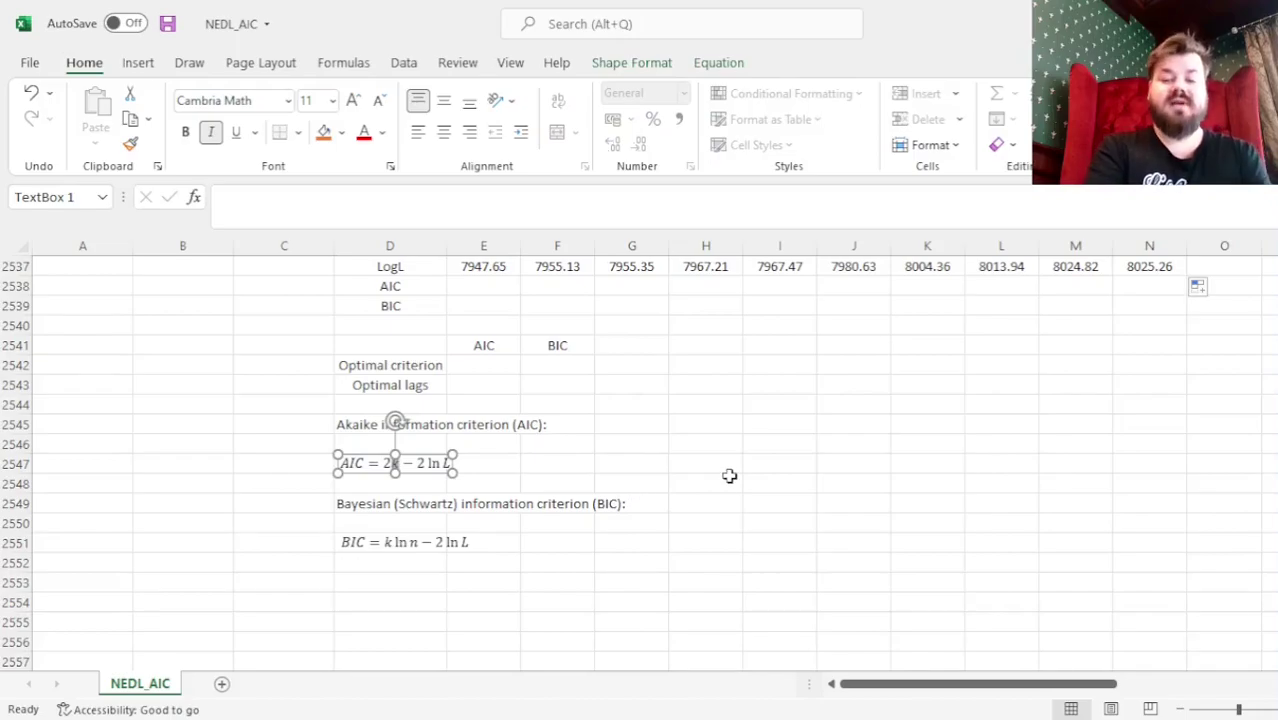
left_click(624, 457)
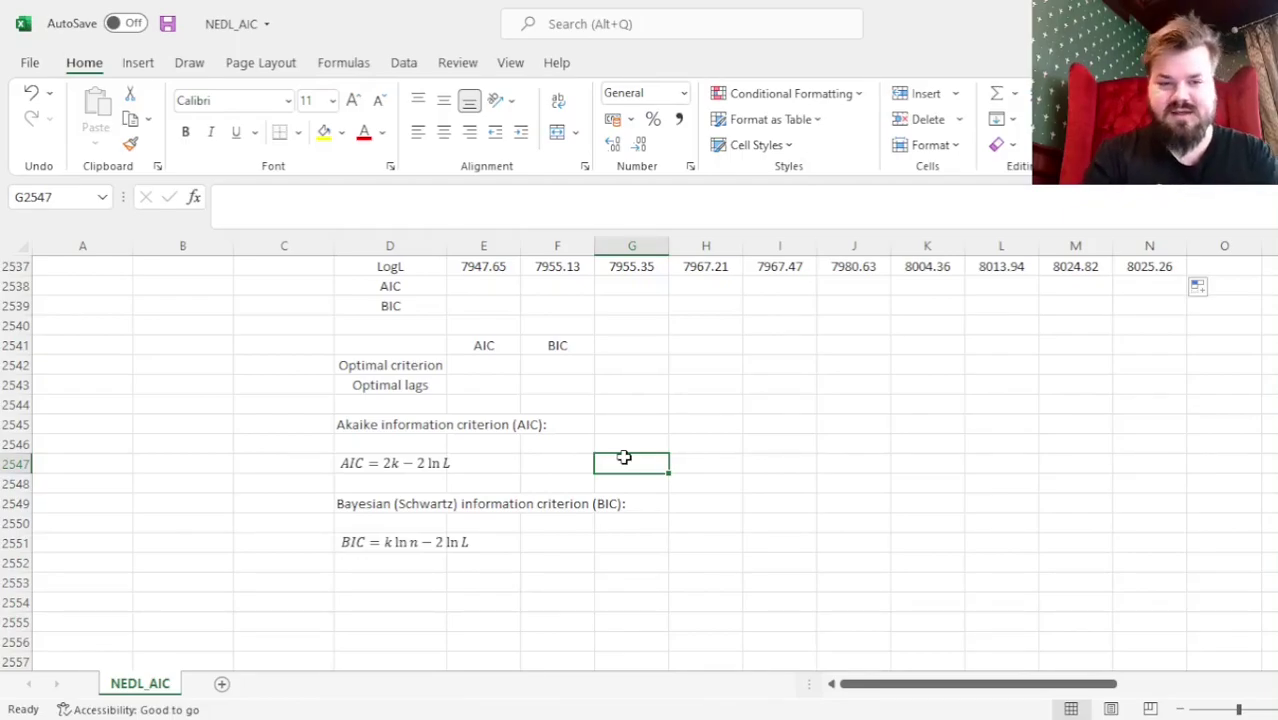
Enter =2*E2535 - 2*E2537 in E2538 and copy it across to N2538.
left_click(500, 287)
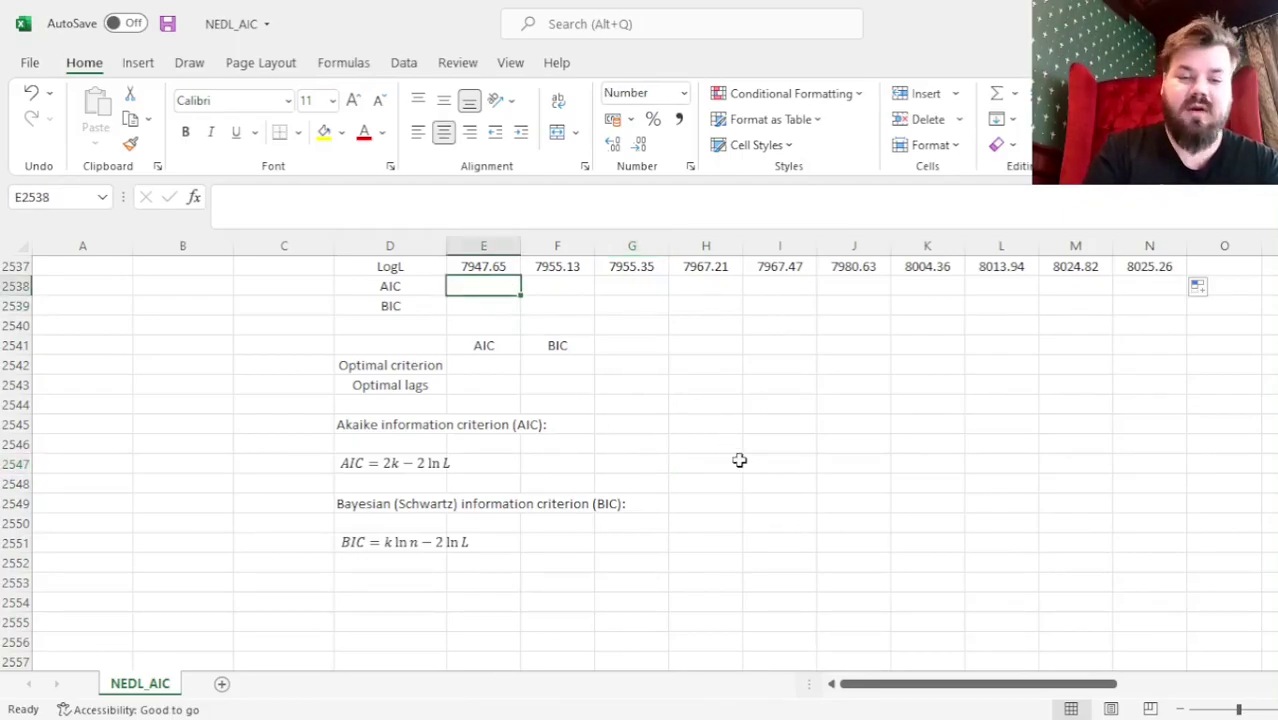
scroll(739, 460, "up", 1)
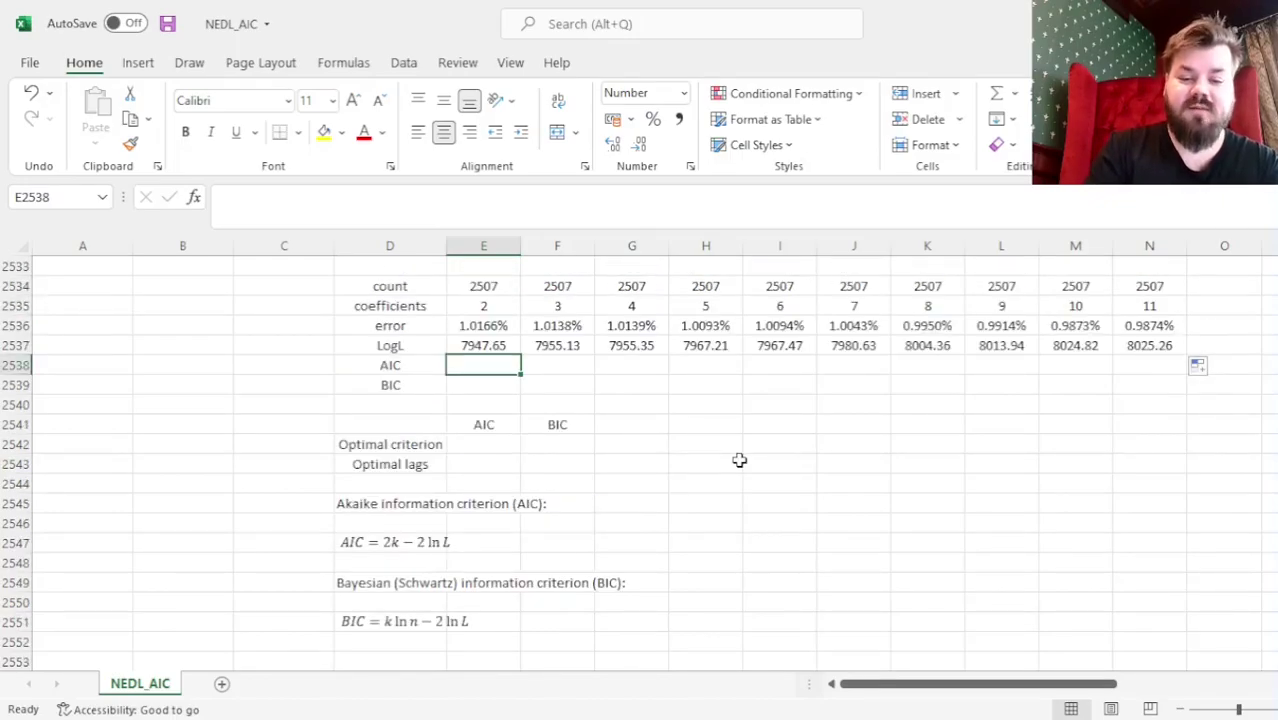
type("=2*")
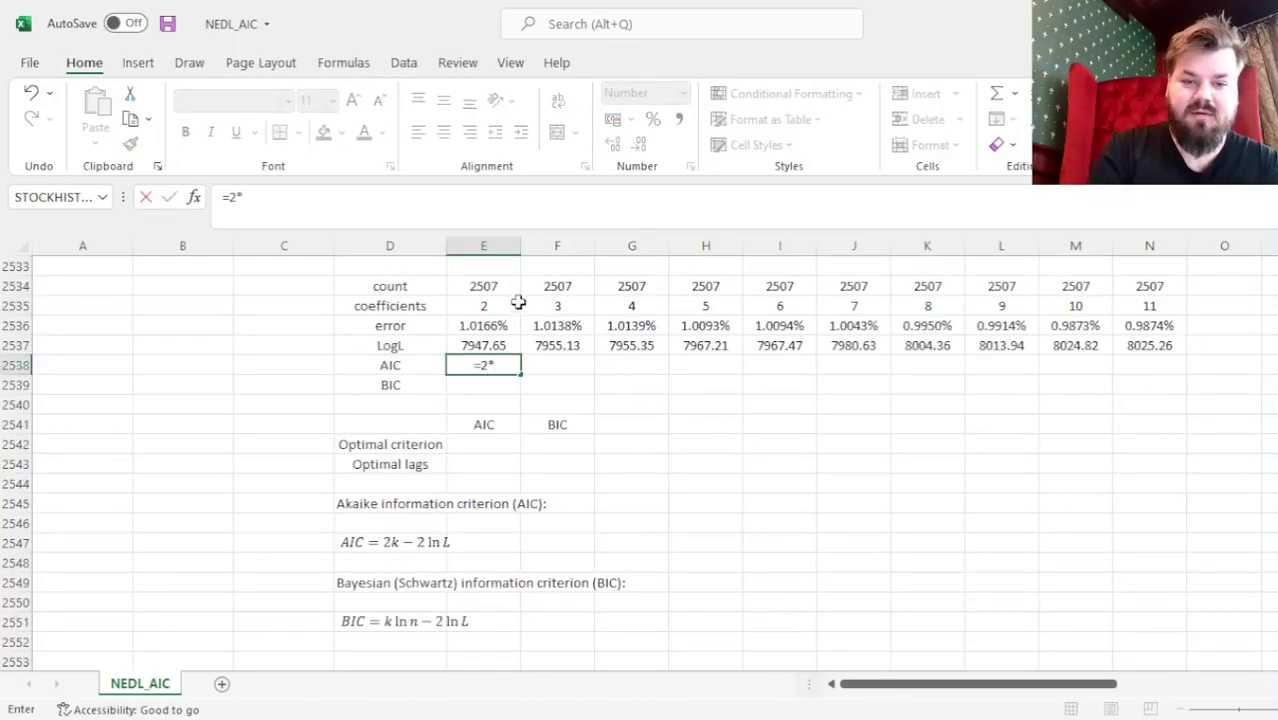
left_click(466, 308)
type("- 2*")
key("Up")
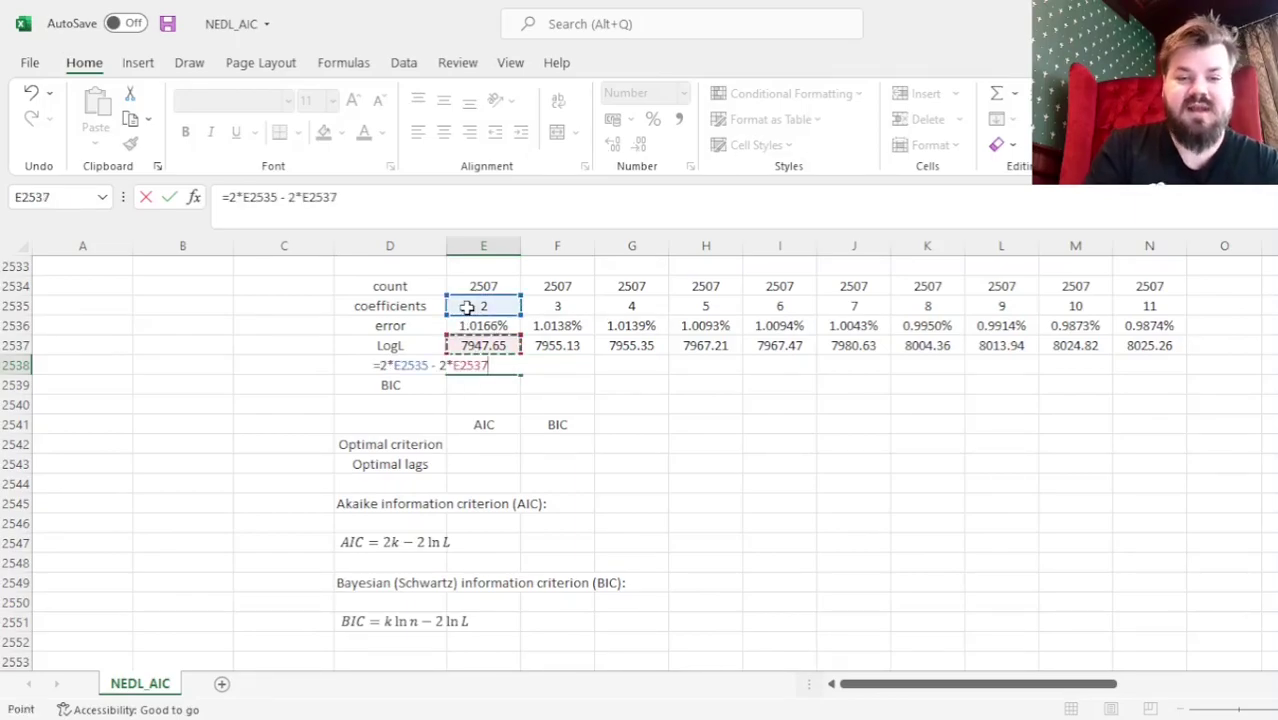
key("ctrl+Return")
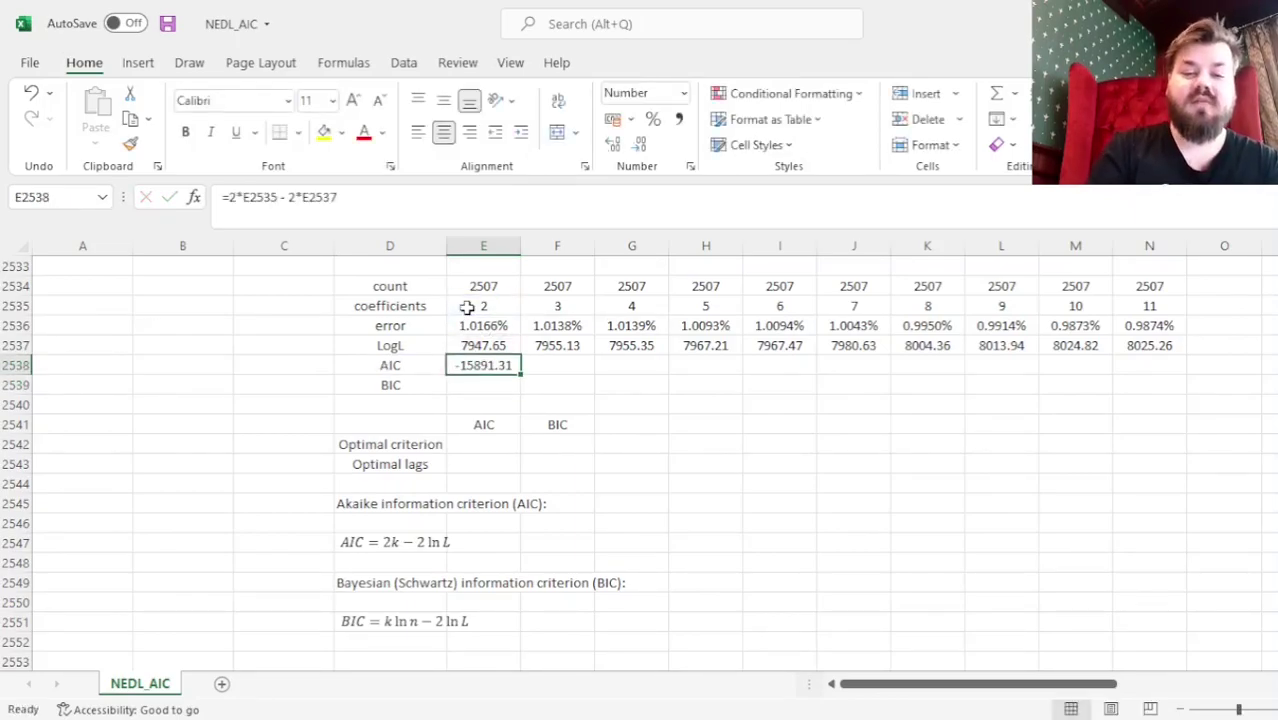
left_click_drag(521, 373, 1152, 375)
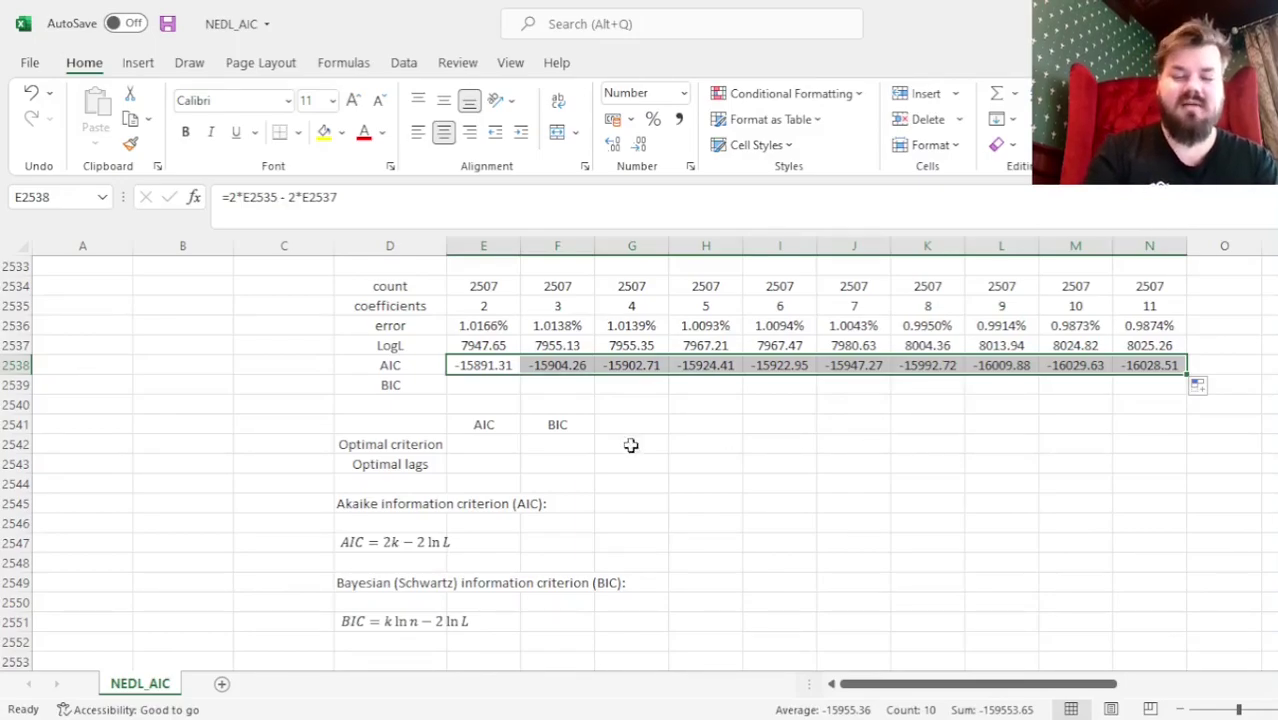
Review the AIC and BIC equations and italicize the ln n term in the BIC equation.
left_click(430, 545)
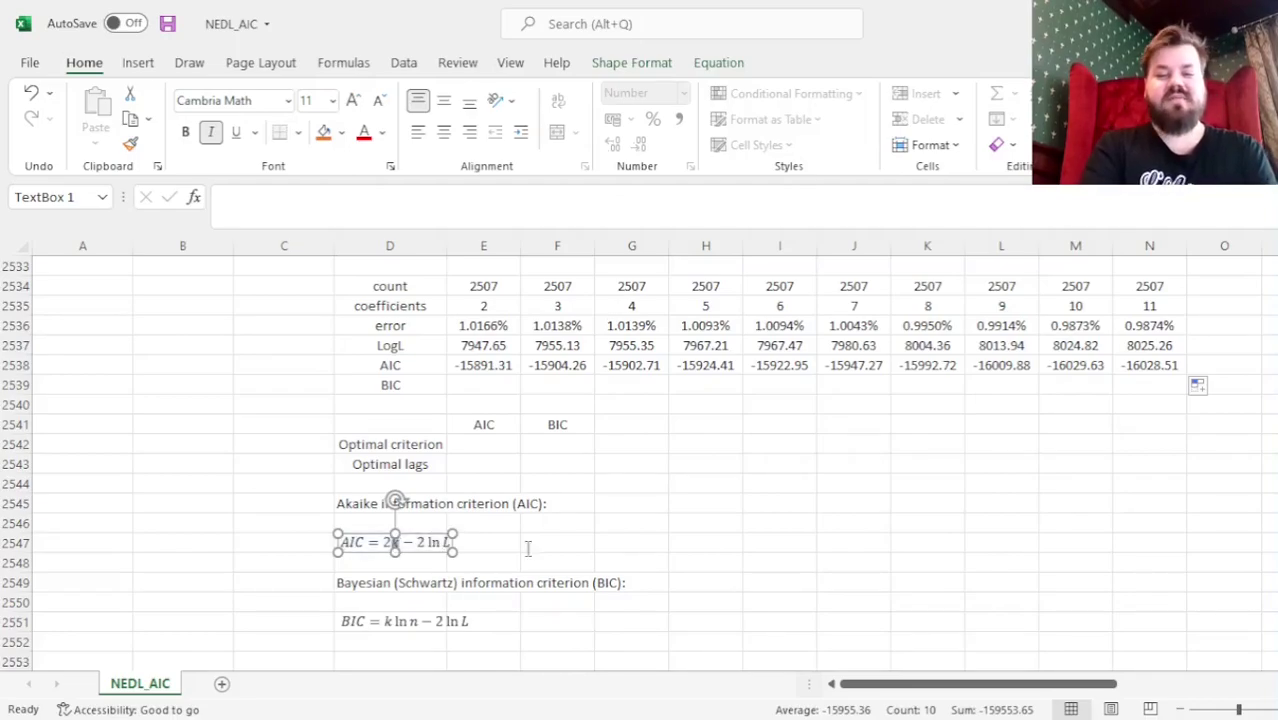
left_click(563, 545)
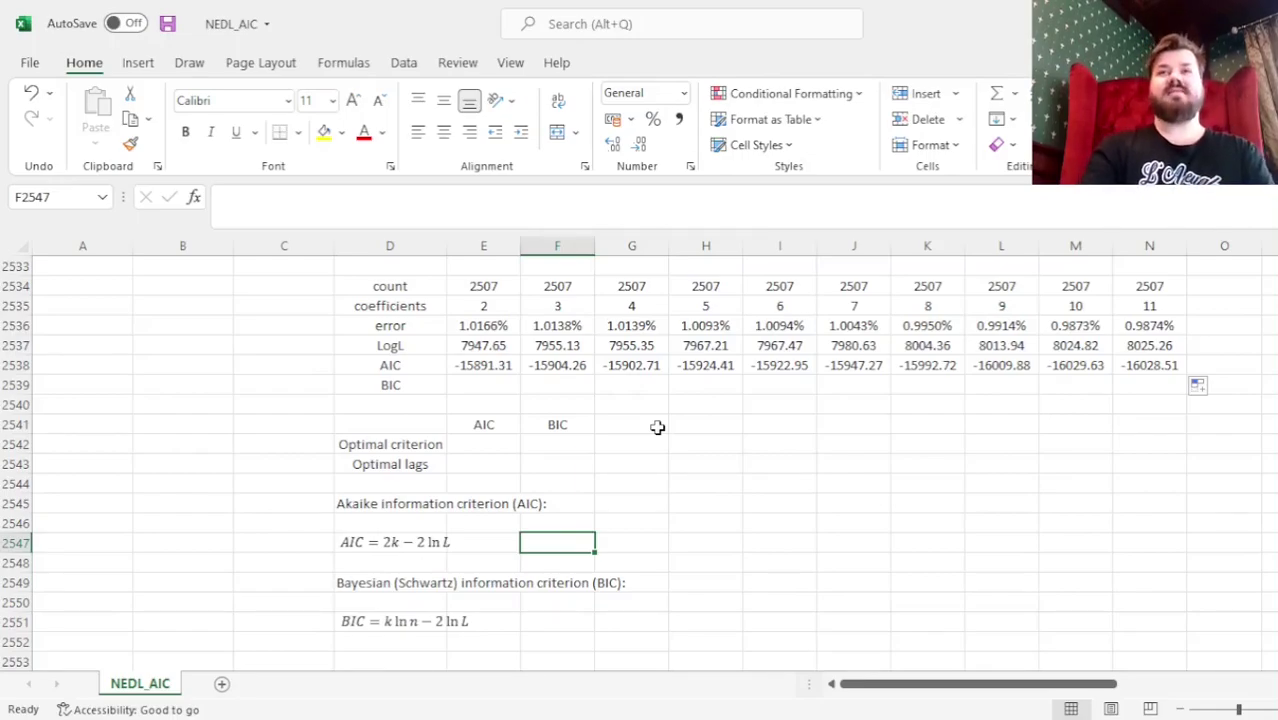
left_click_drag(483, 306, 1080, 306)
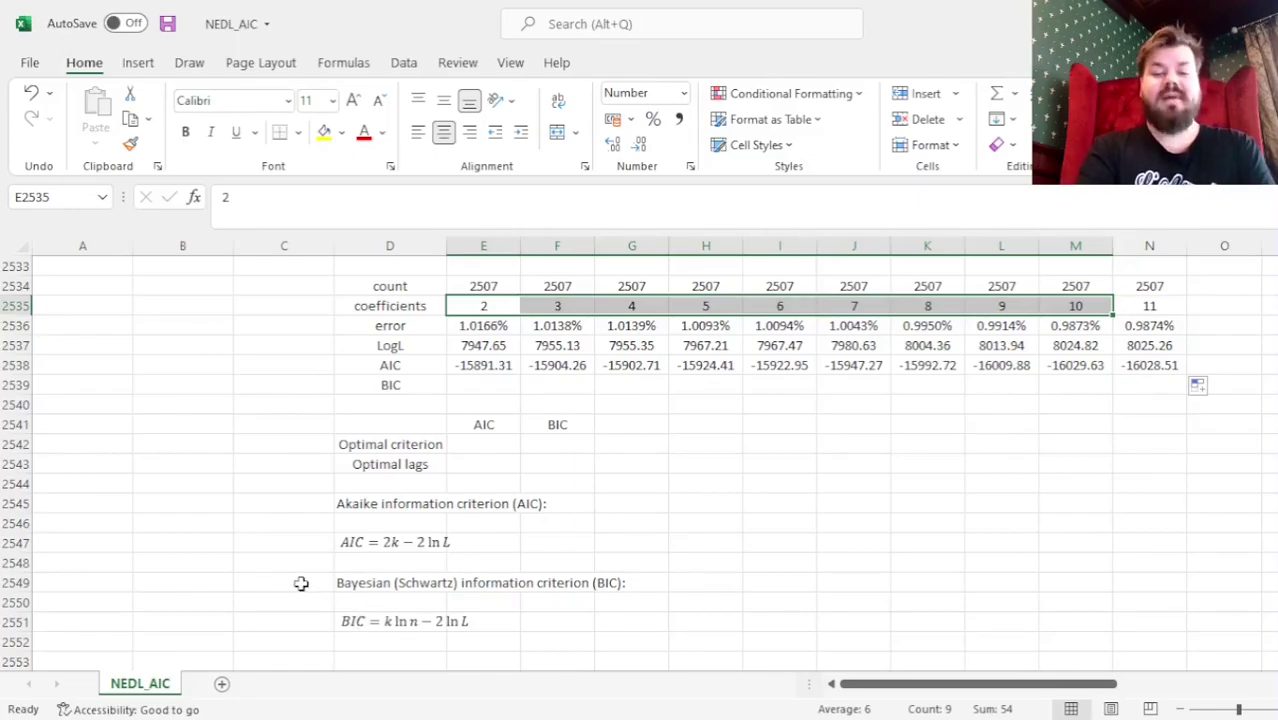
left_click(385, 583)
left_click(240, 583)
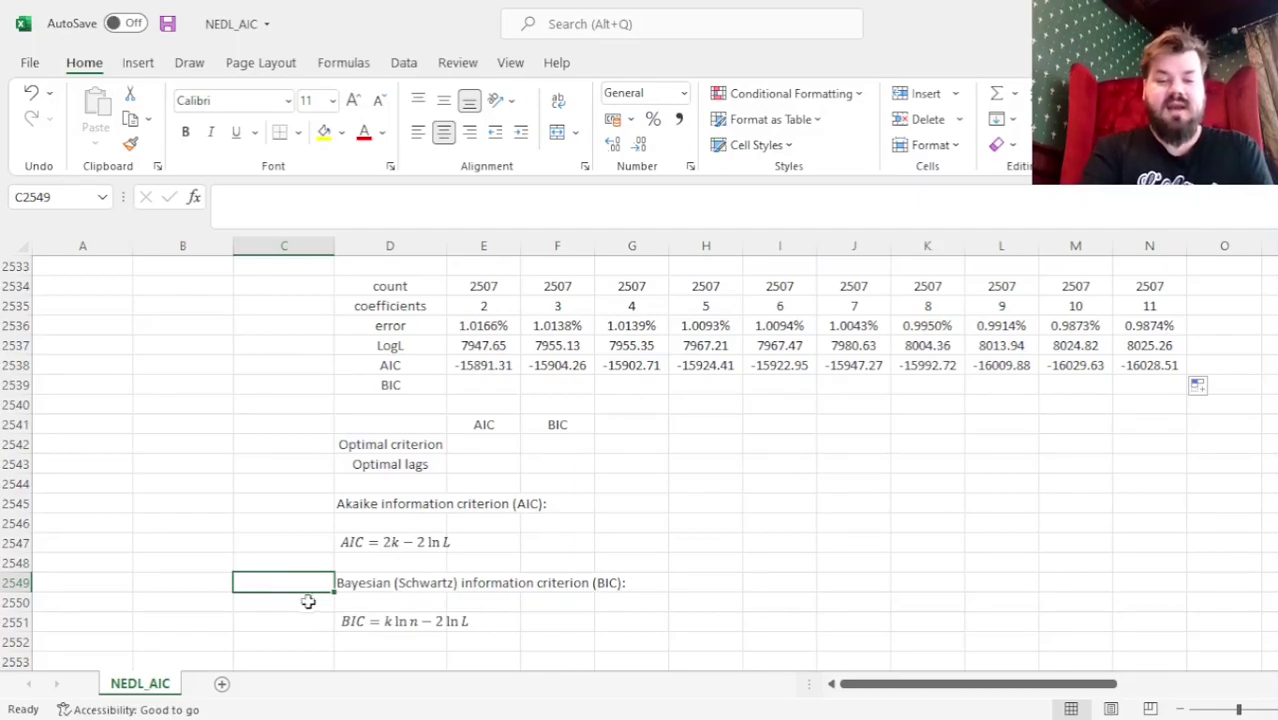
left_click(400, 543)
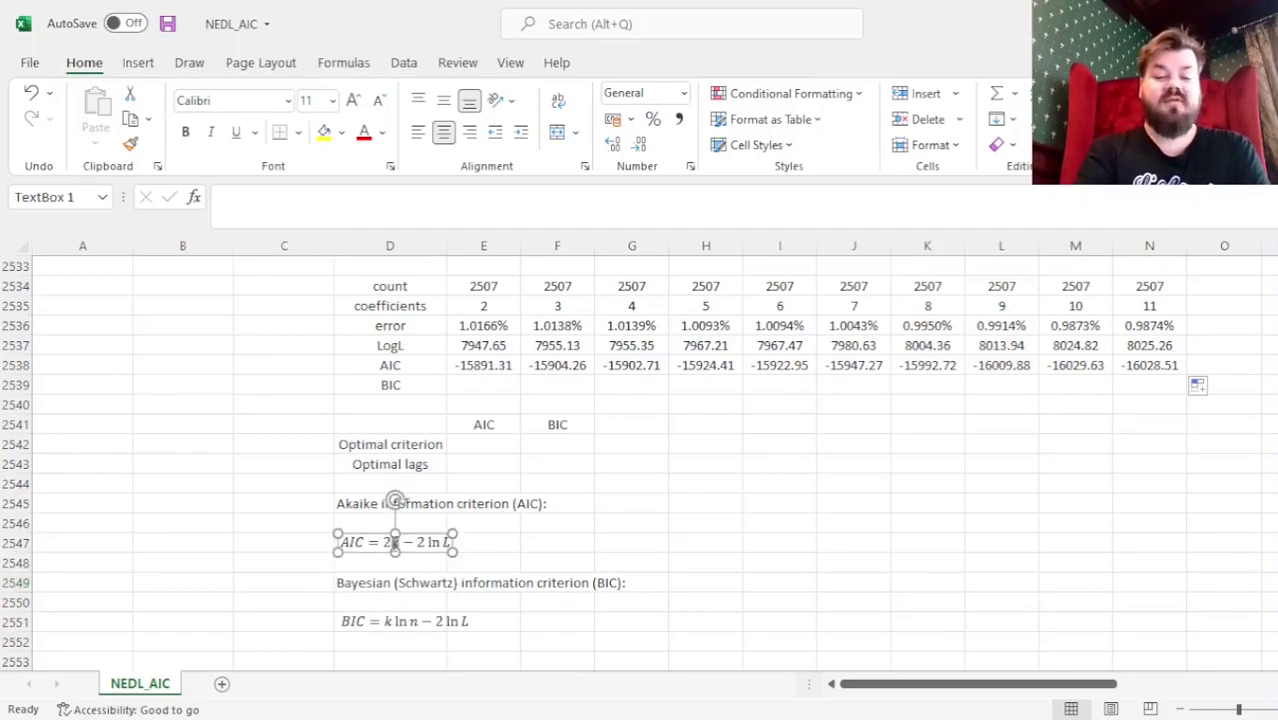
left_click(402, 622)
left_click_drag(396, 622, 433, 622)
key("ctrl+i")
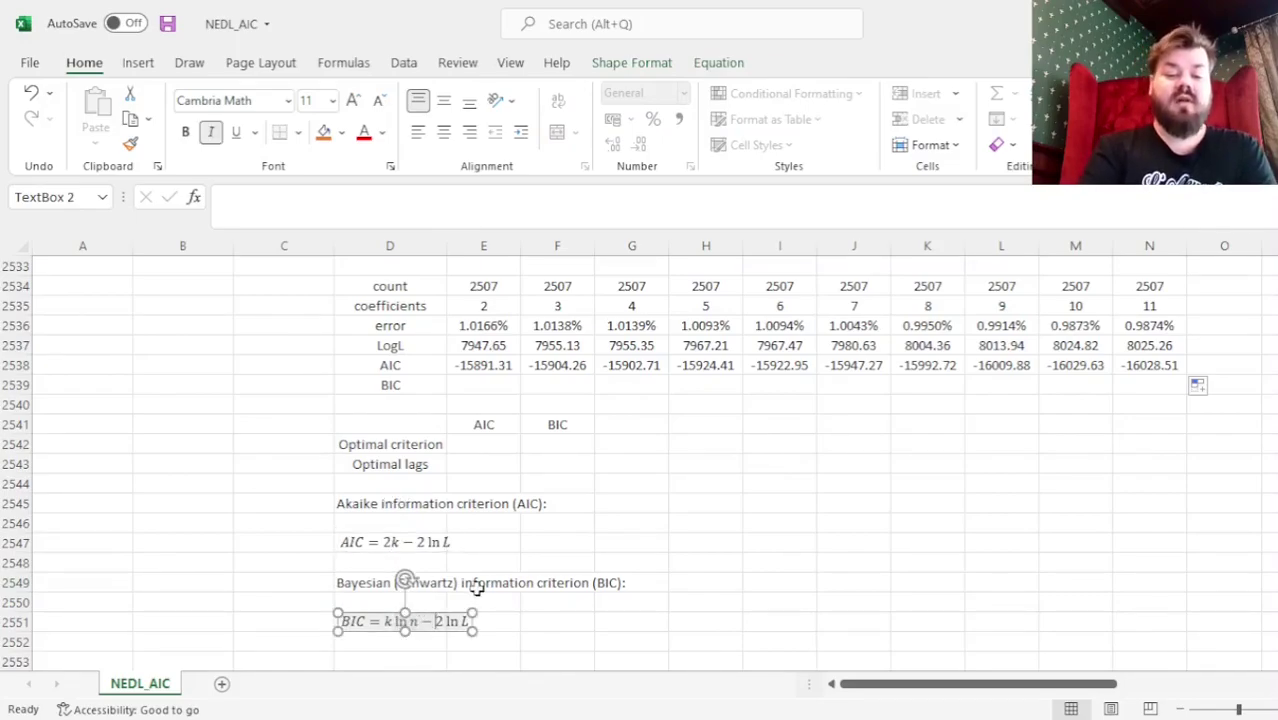
left_click(276, 582)
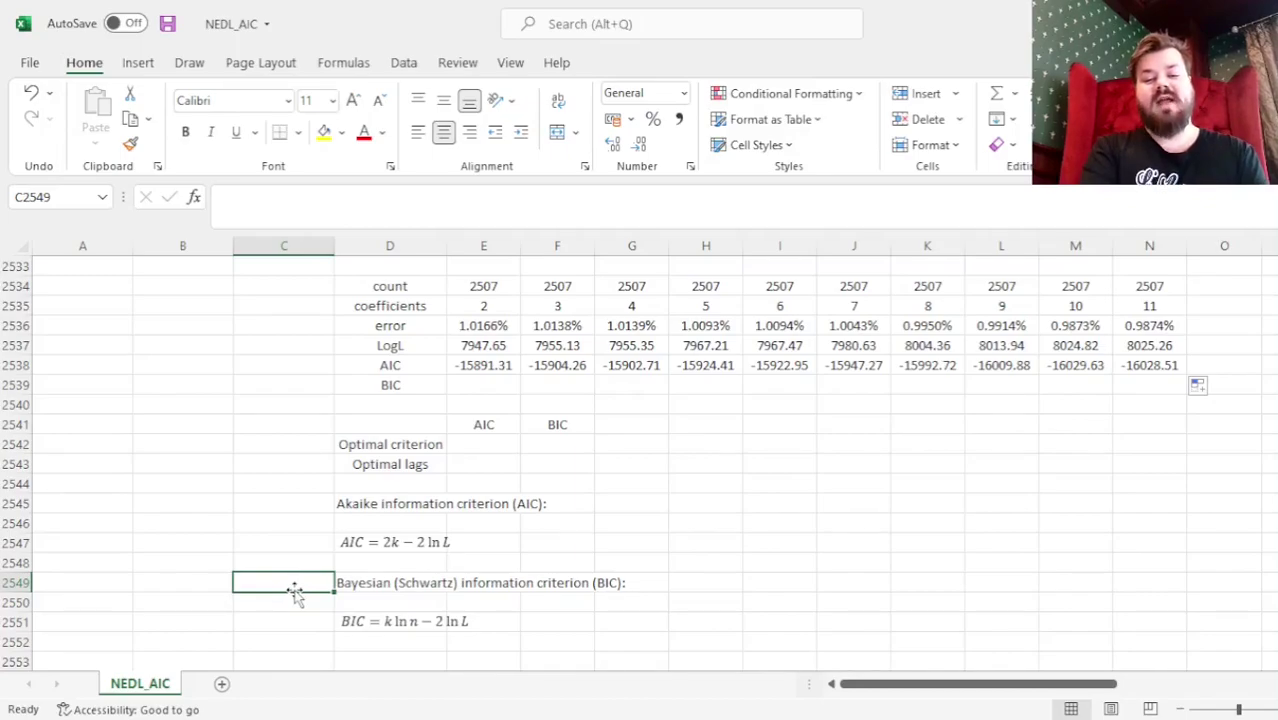
Enter =E2535*LN(E2534) - 2*E2537 in E2539 and copy it across to N2539.
left_click(499, 380)
type("=")
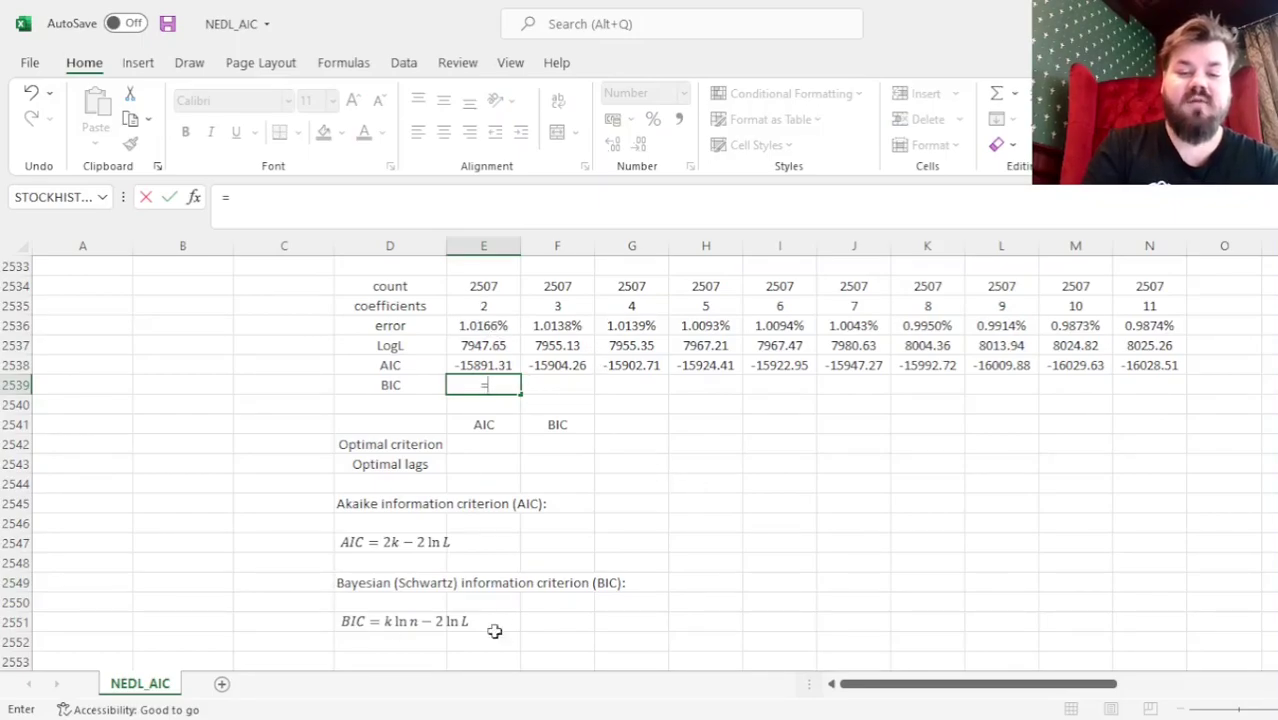
left_click(489, 303)
type("*")
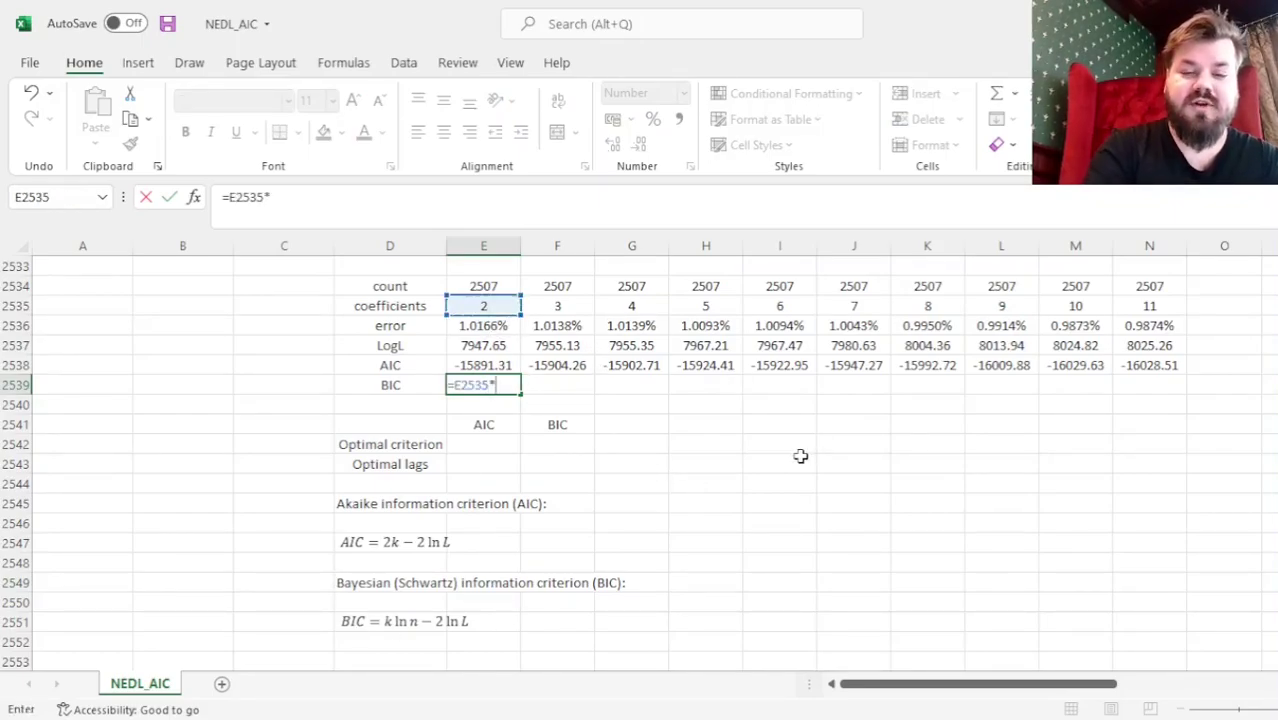
type("LN(")
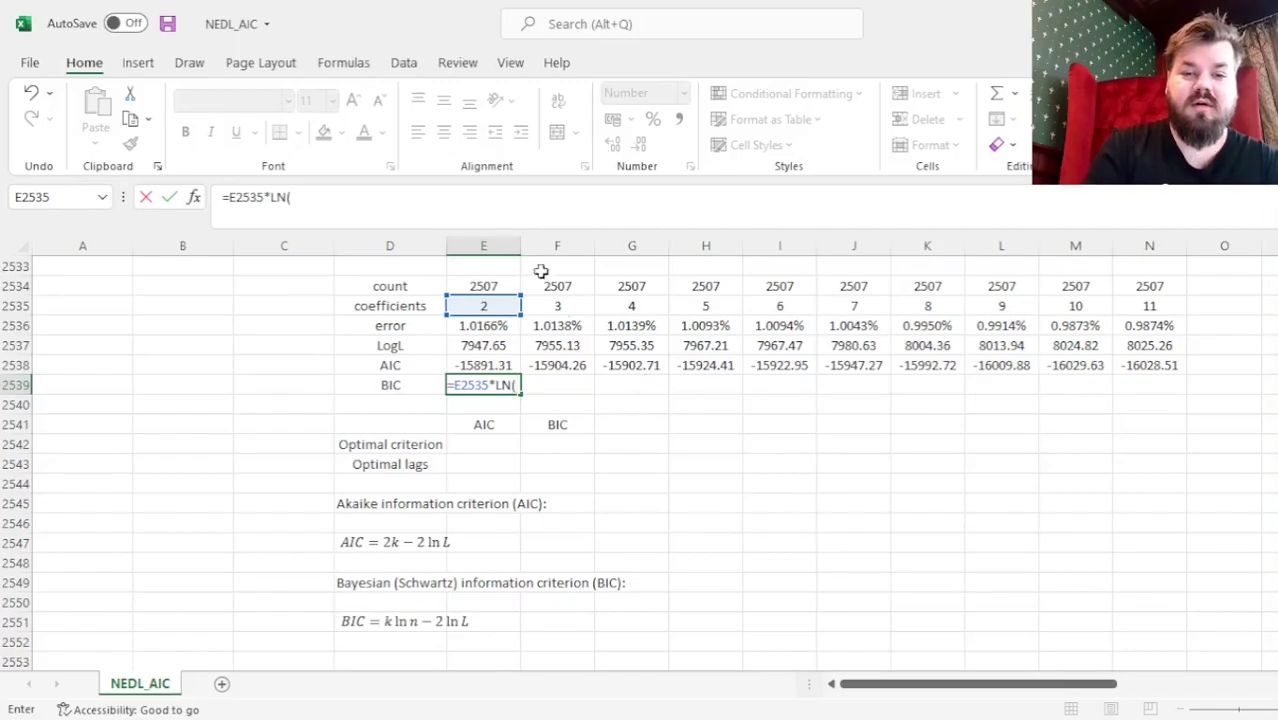
left_click(467, 283)
type(") -")
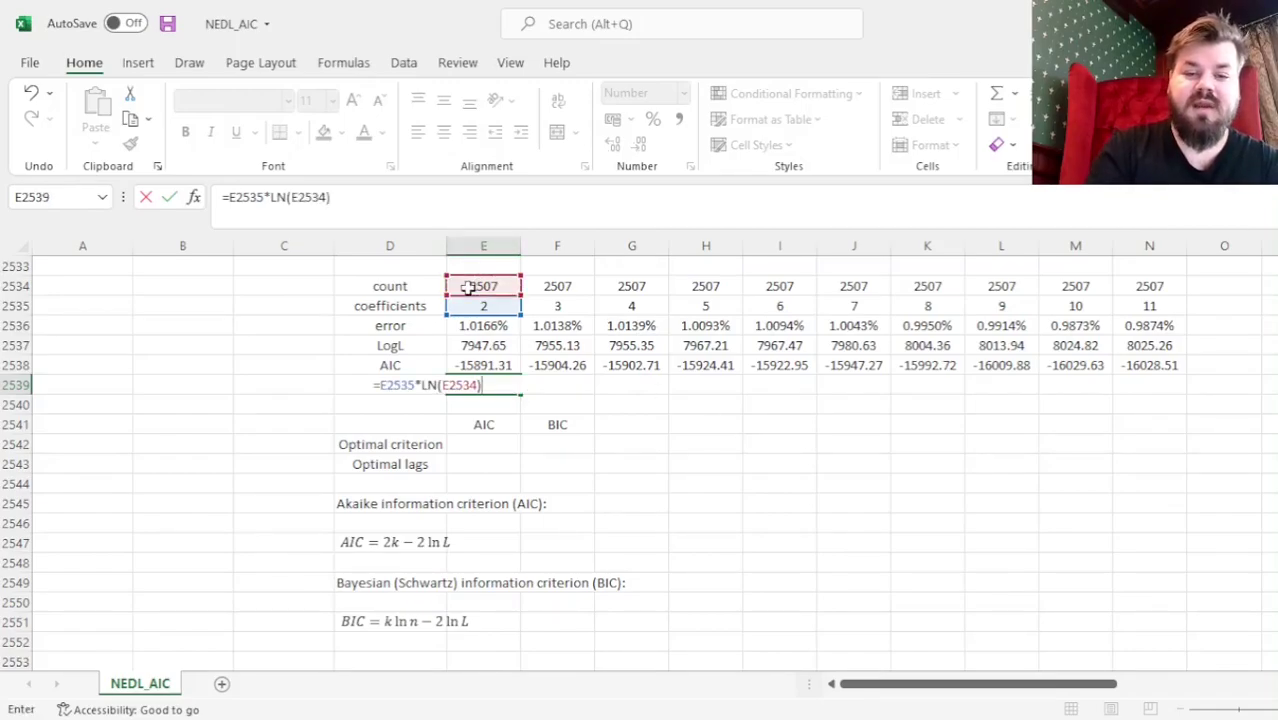
type(" 2*")
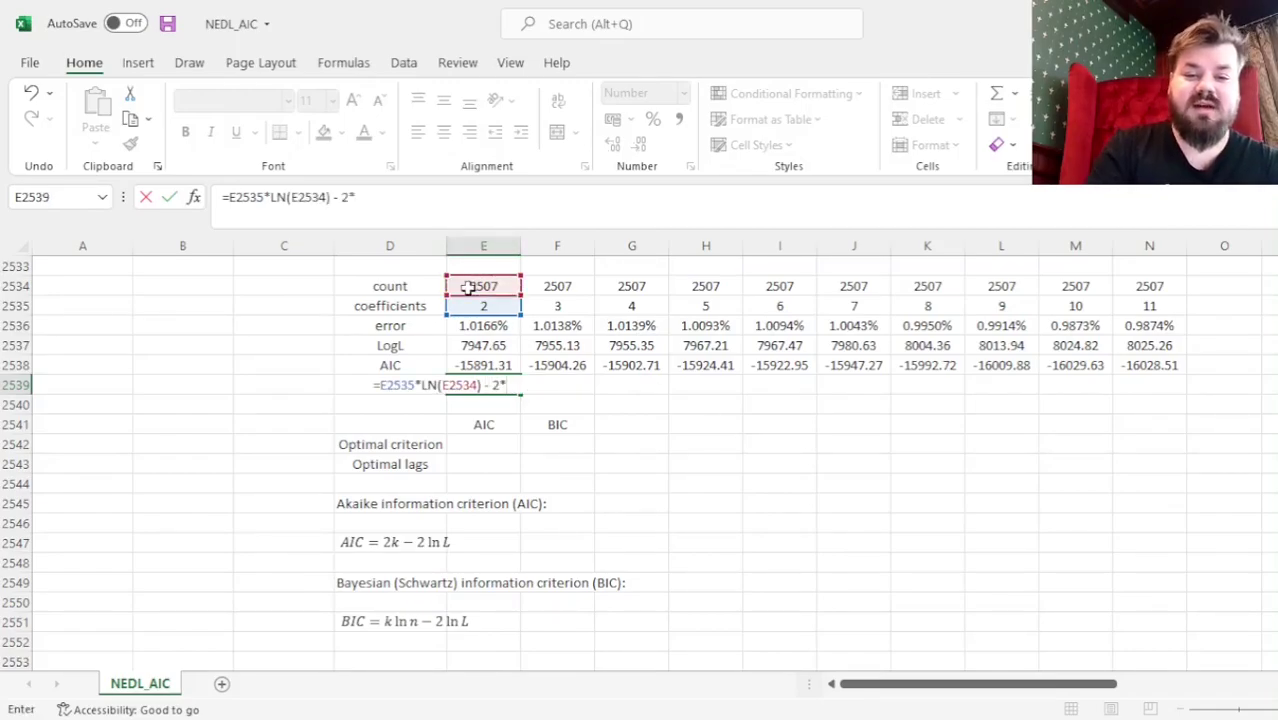
left_click(468, 345)
key("ctrl+Return")
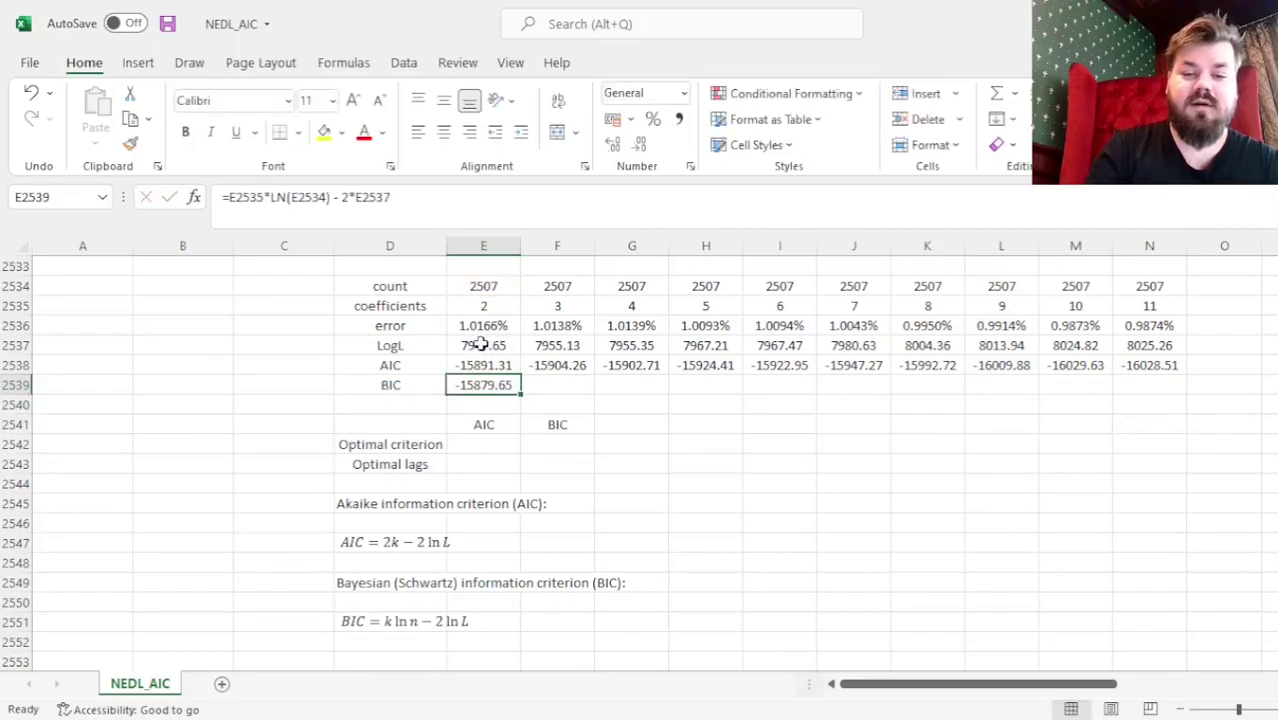
left_click_drag(513, 396, 1145, 423)
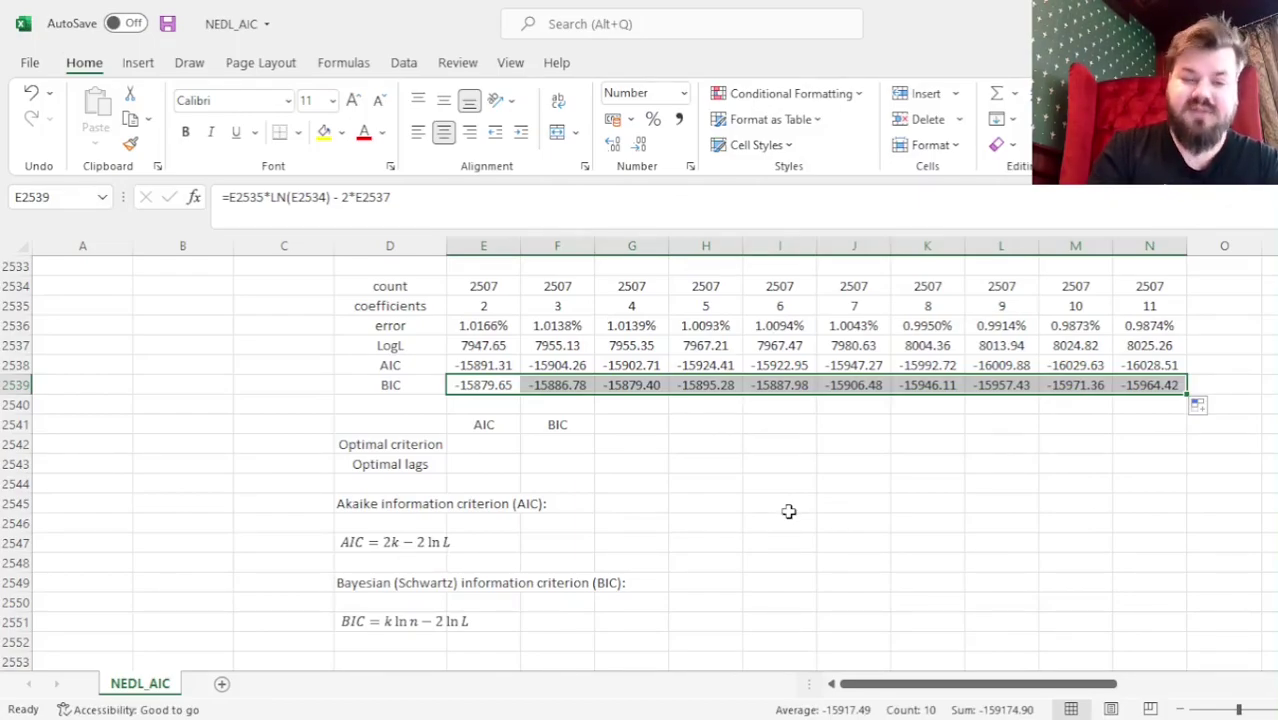
Put =MIN(E2538:N2538) in E2542 to get the lowest AIC, -16029.63.
left_click(497, 447)
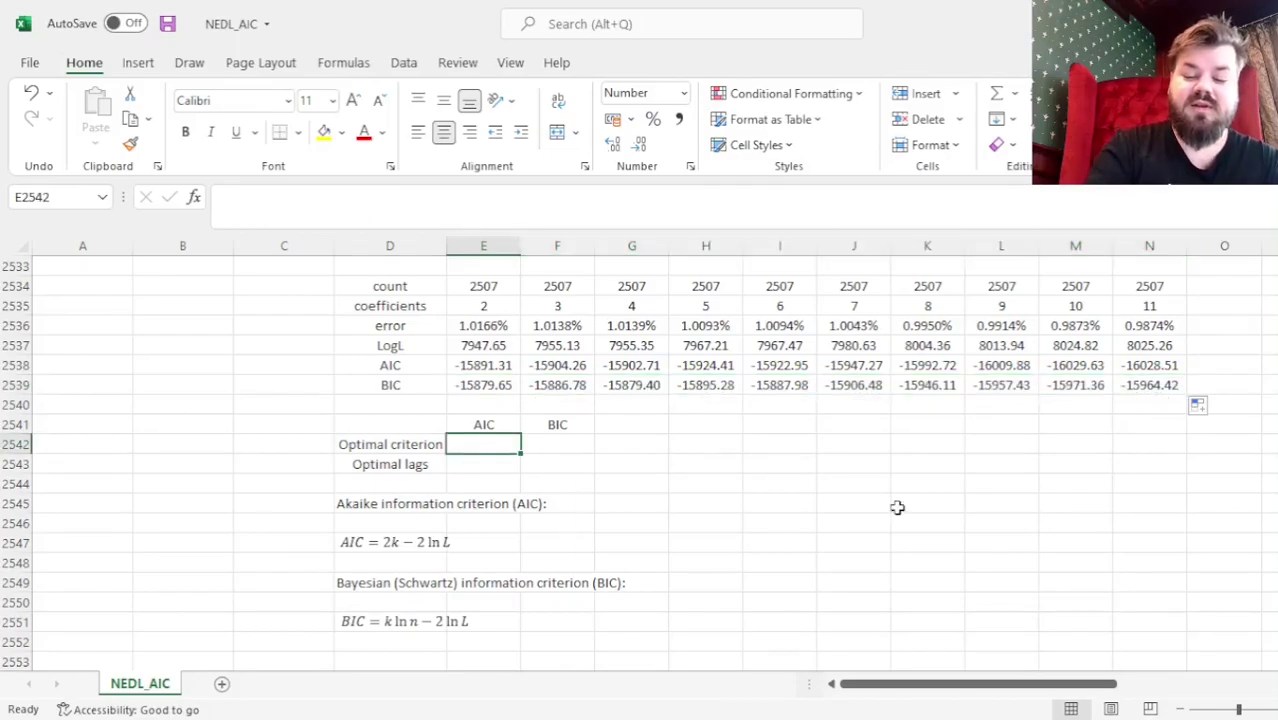
type("=MIN(")
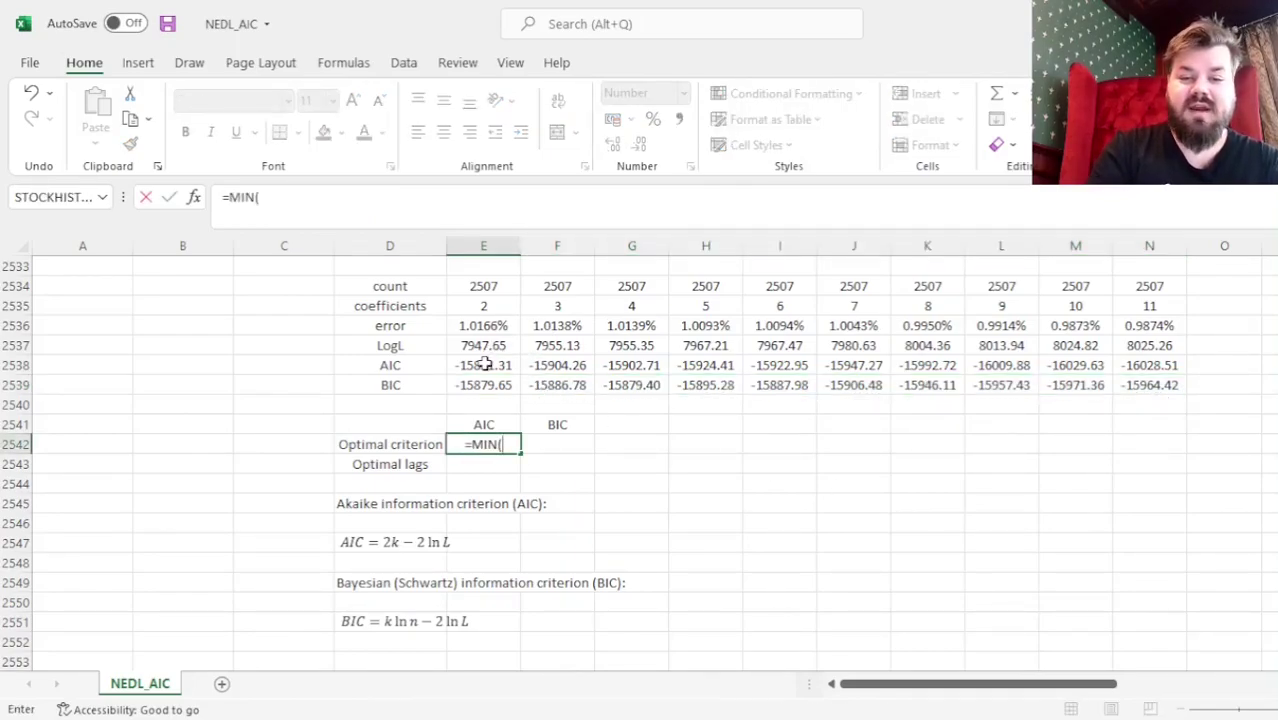
left_click(484, 364)
key("ctrl+shift+Right")
key("Return")
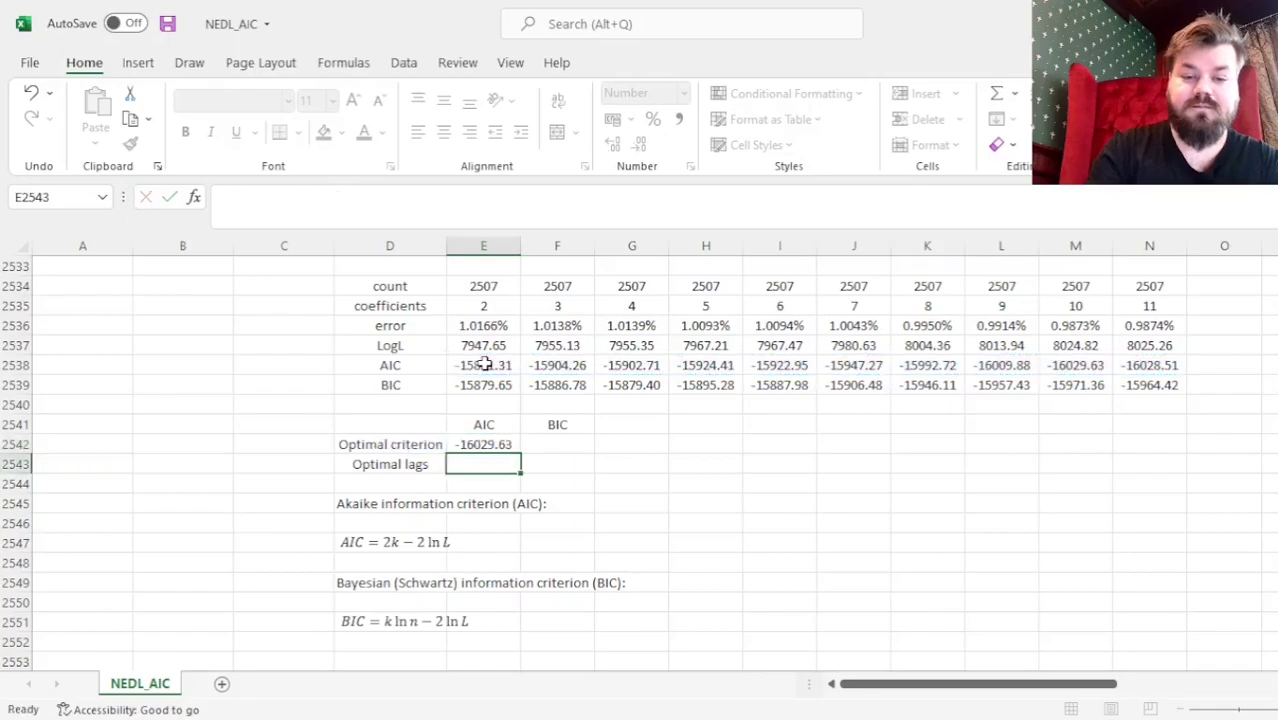
key("Up")
Put =MIN(E2539:N2539) in F2542 to get the lowest BIC, -15971.36.
key("Right")
type("=MIN(")
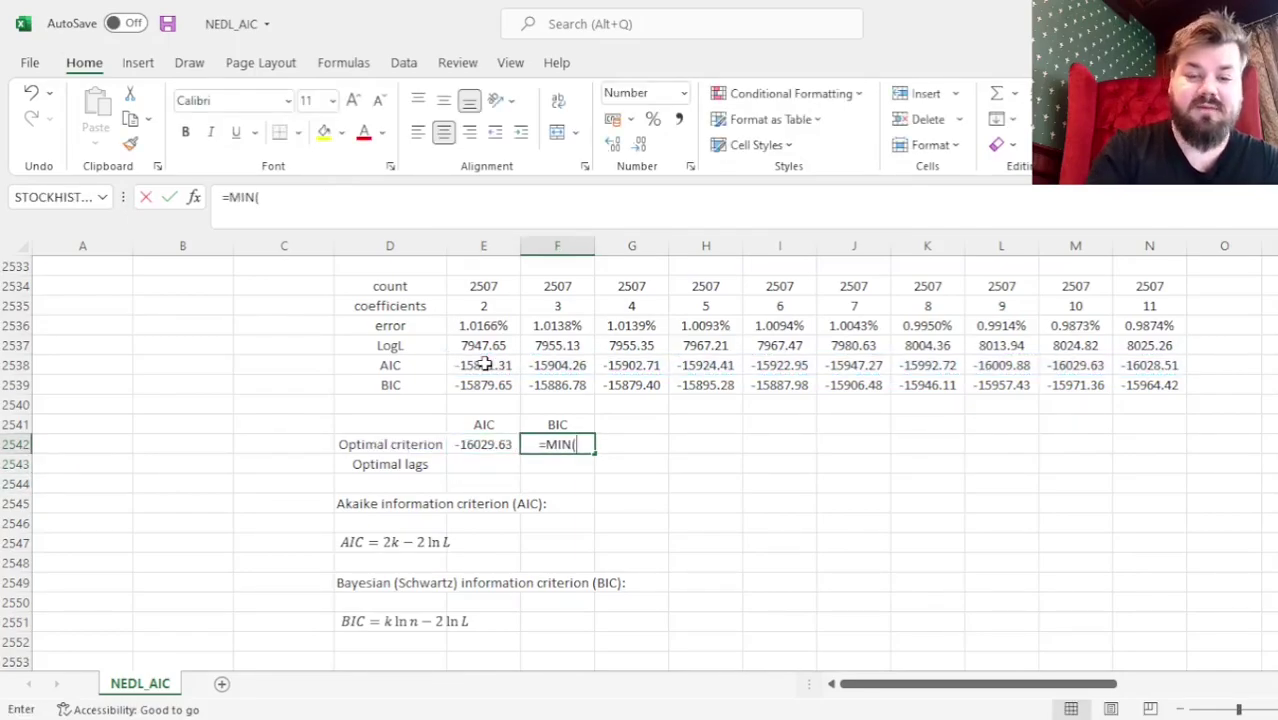
left_click(497, 389)
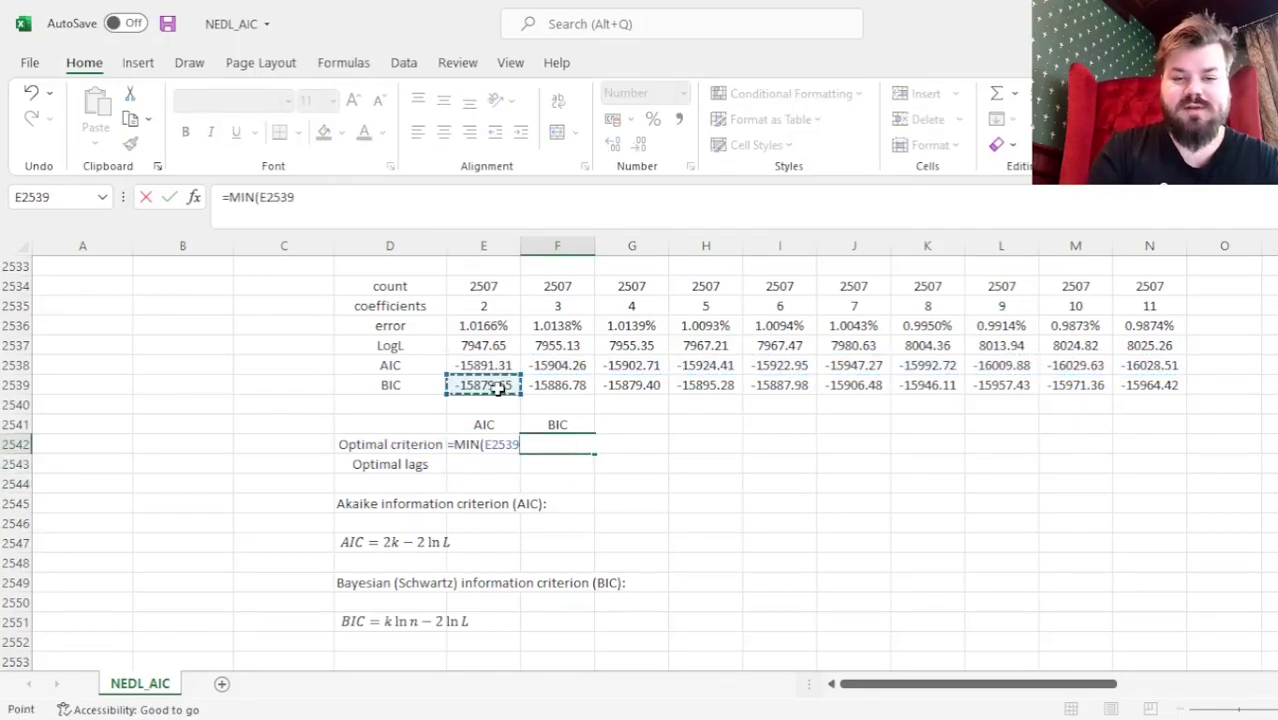
key("ctrl+shift+Right")
key("Return")
key("Up")
key("Down")
key("Left")
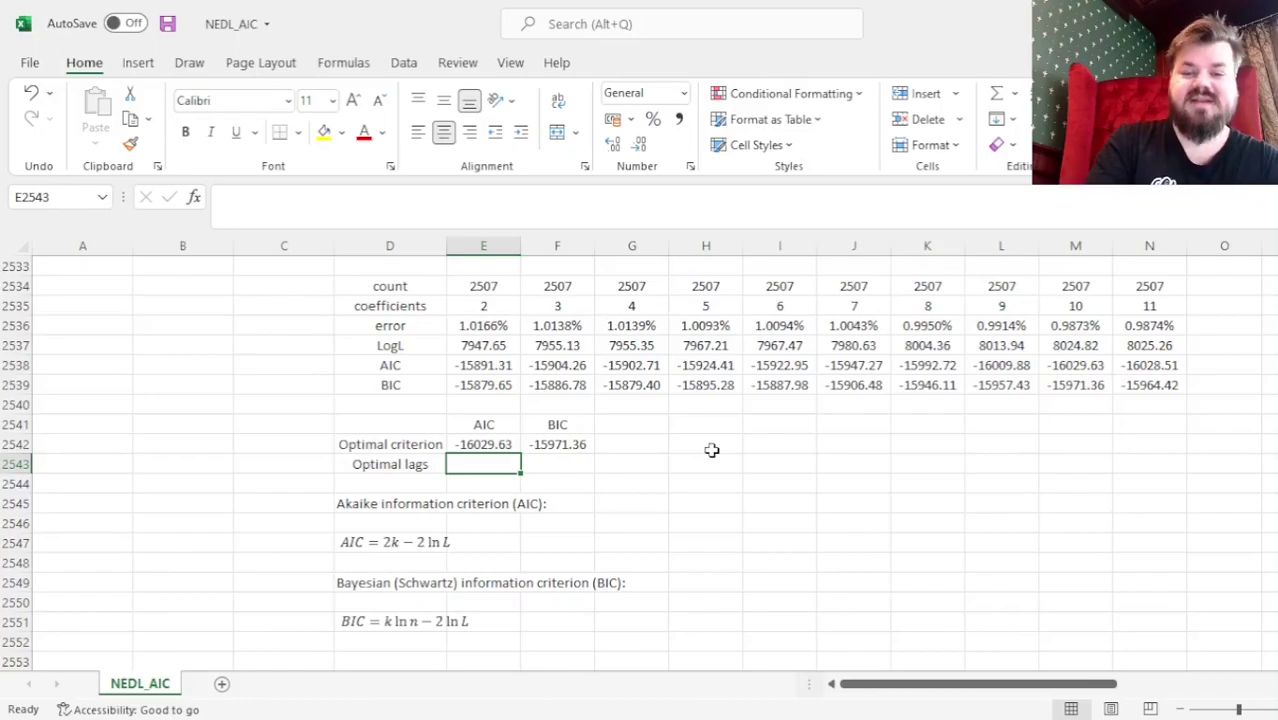
Draft a MATCH lookup of the minimum AIC over E2538:N2538 in E2543, then rework it.
type("=")
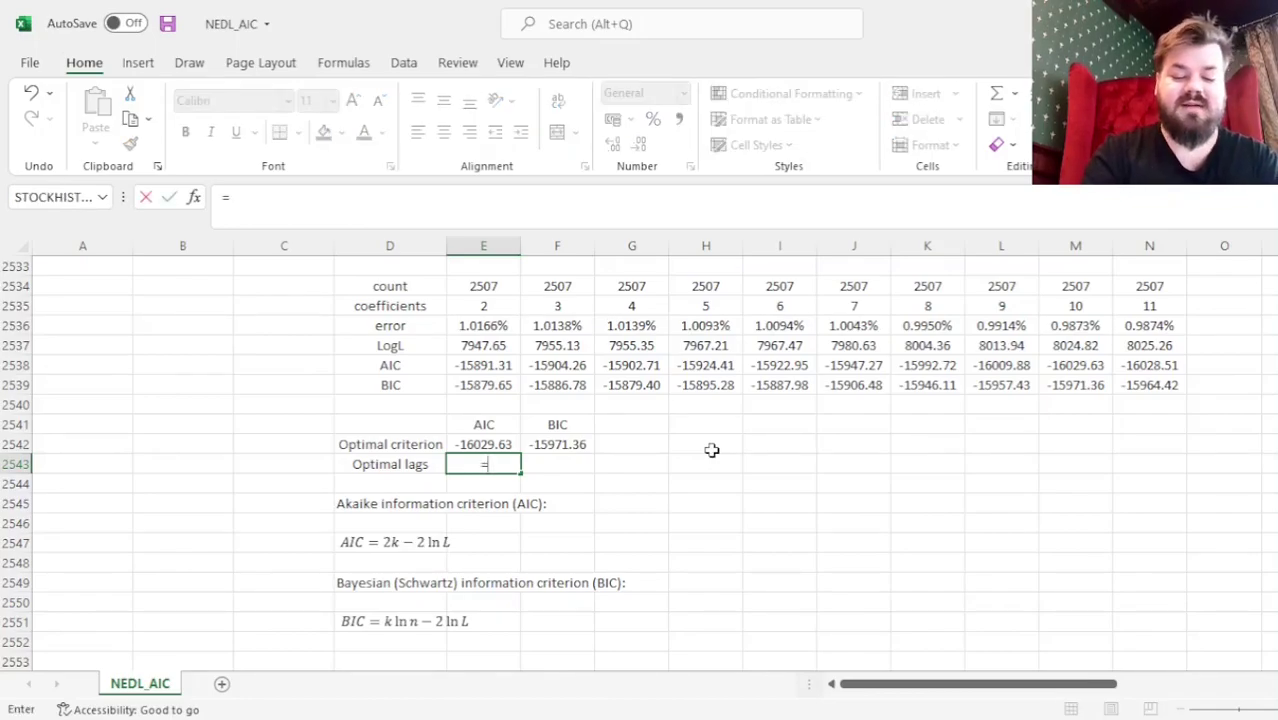
type("MAT CH")
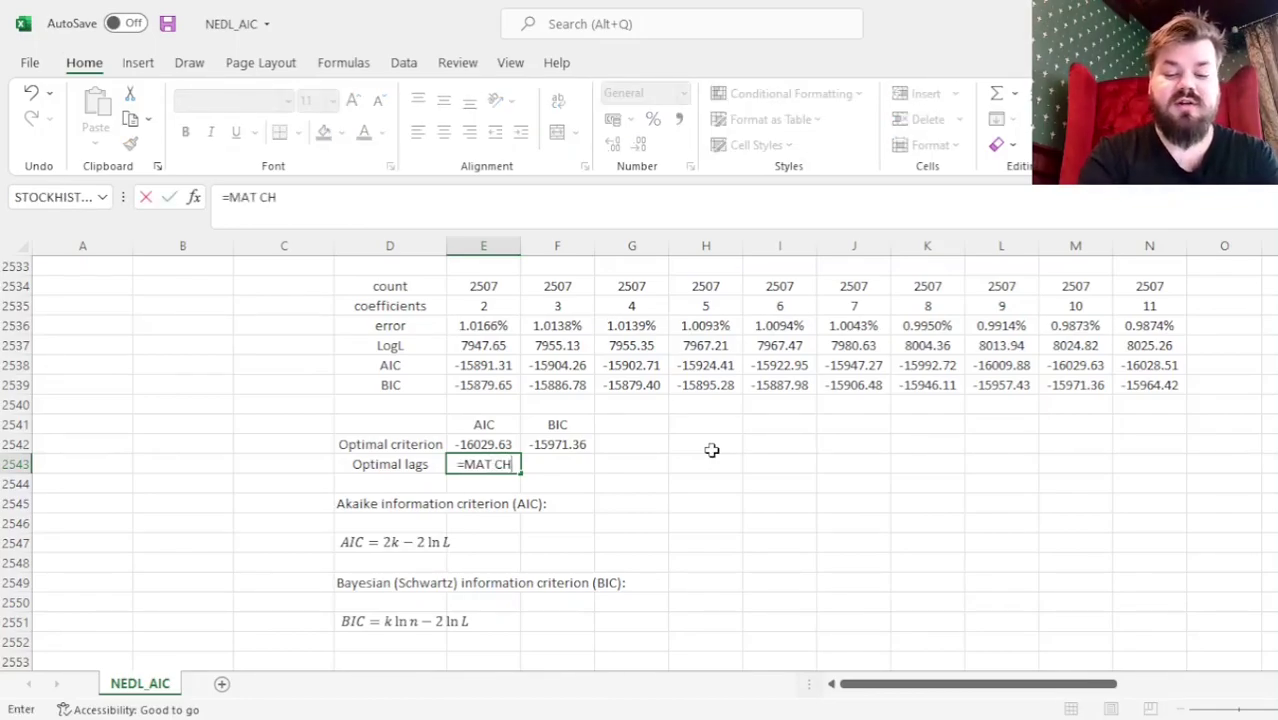
key("BackSpace")
key("BackSpace")
key("BackSpace")
type("CH(")
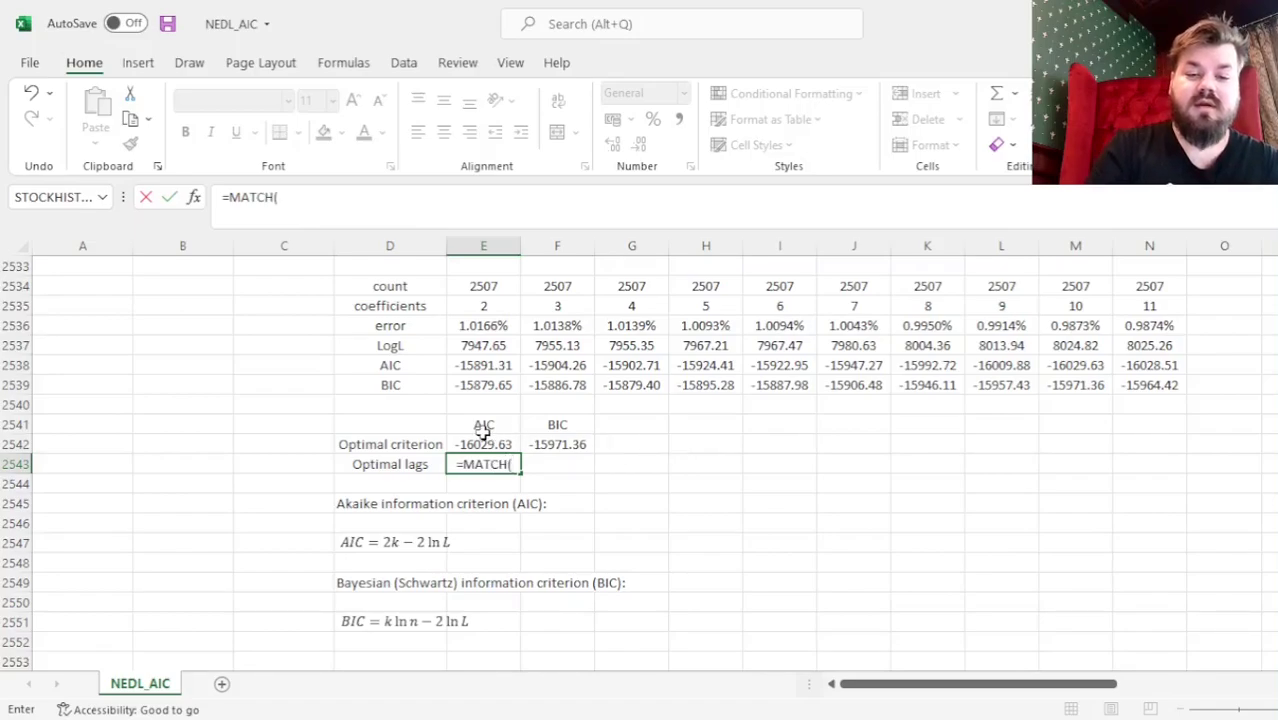
left_click(481, 437)
type(",")
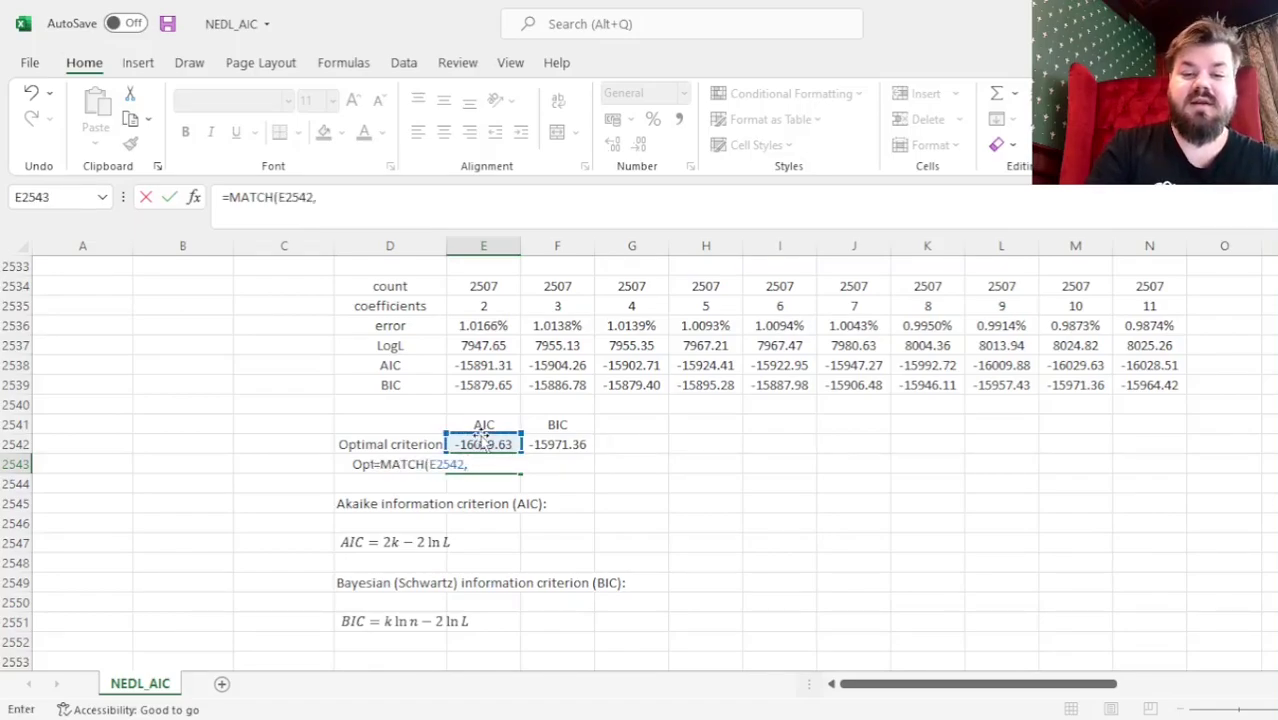
left_click(479, 365)
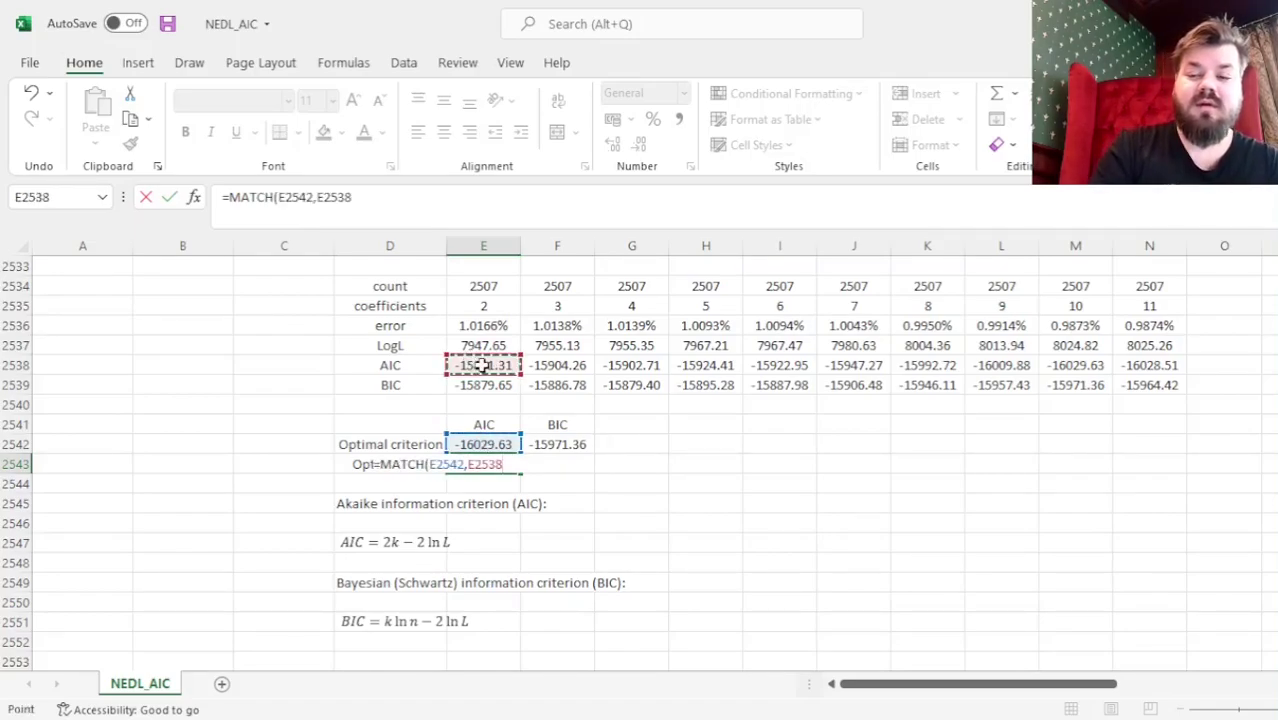
key("ctrl+shift+Right")
type(")")
key("Return")
key("Up")
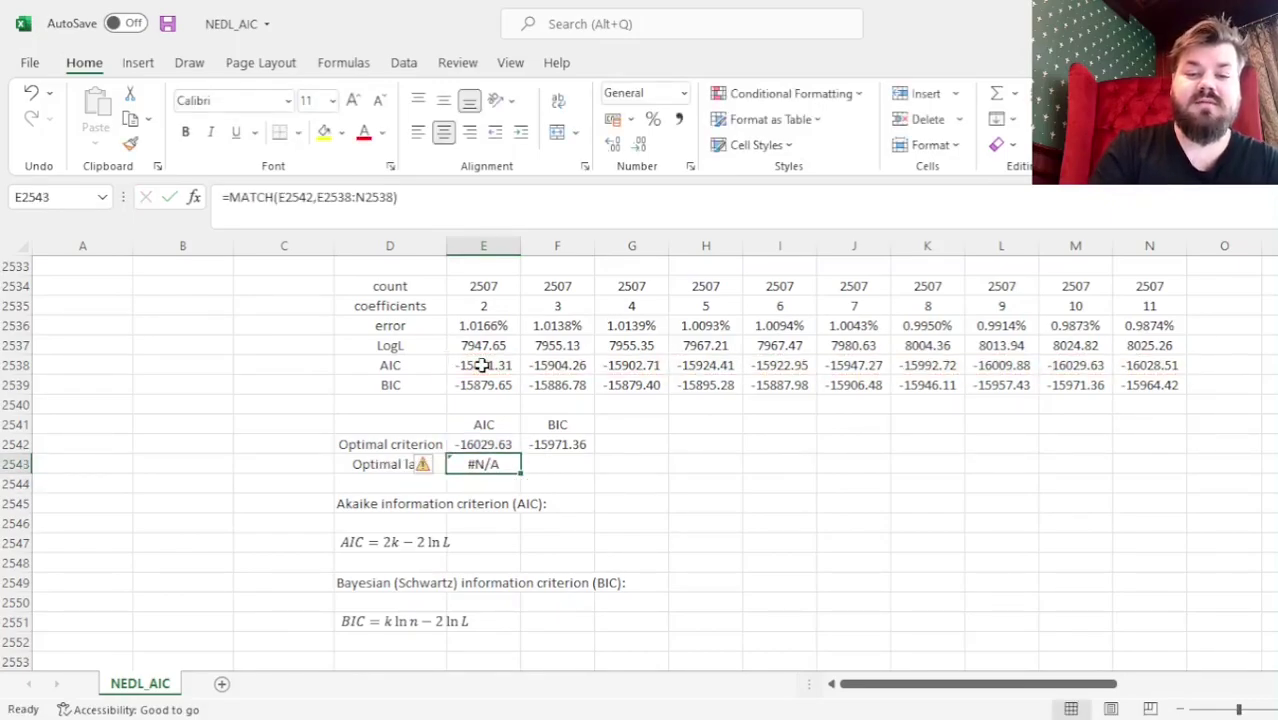
left_click(411, 208)
key("ctrl+a")
key("BackSpace")
type("=MAT")
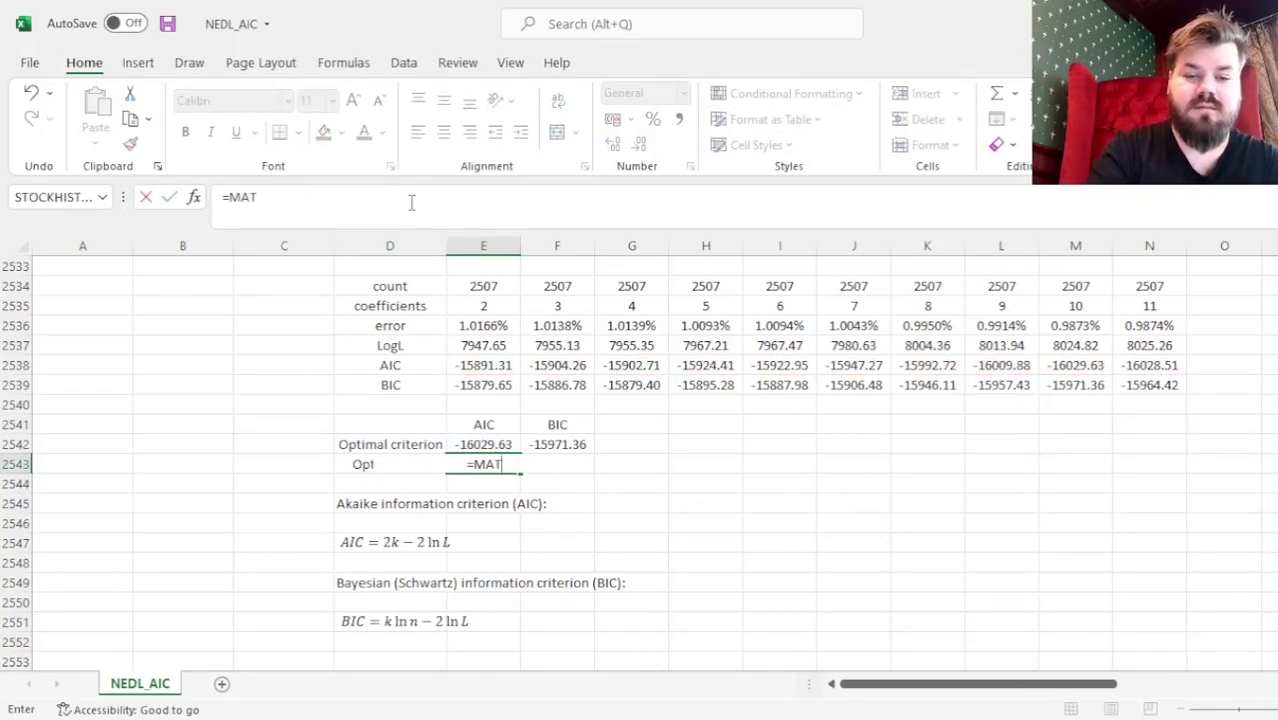
key("Escape")
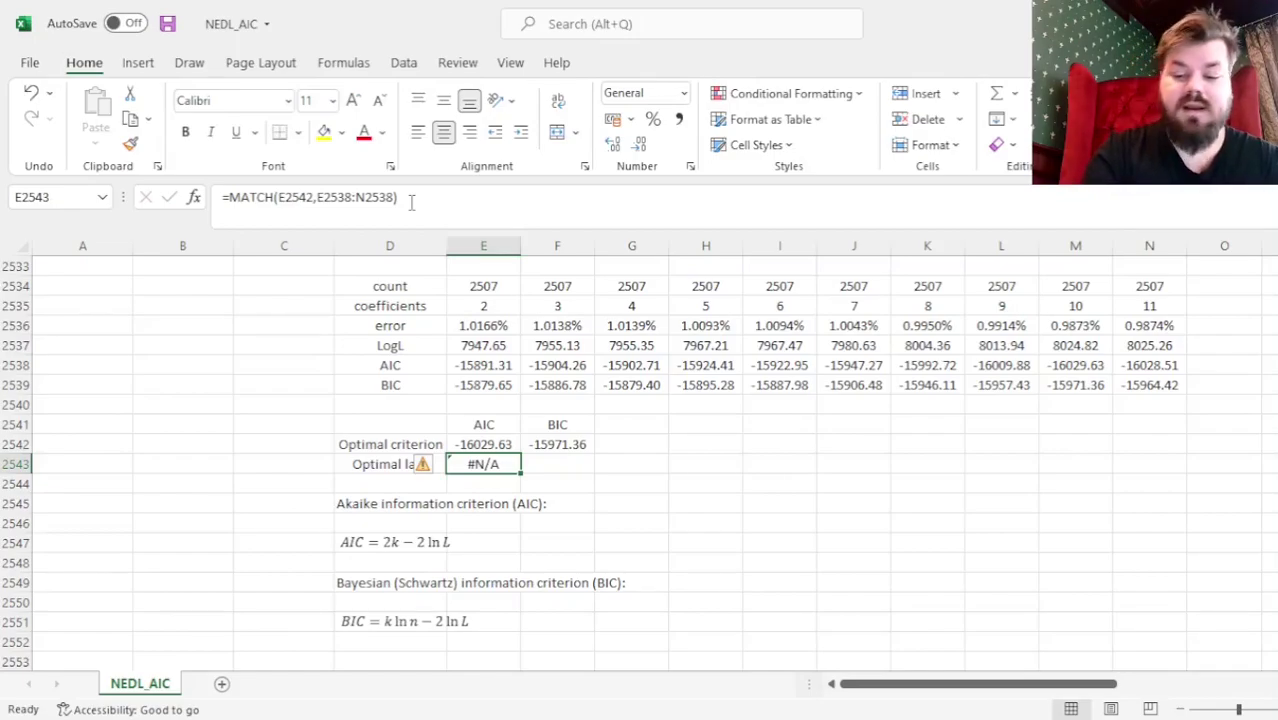
Enter =MATCH(E2542,E2538:N2538,0) in E2543, giving an optimal AIC lag of 9.
type("=MATCH(")
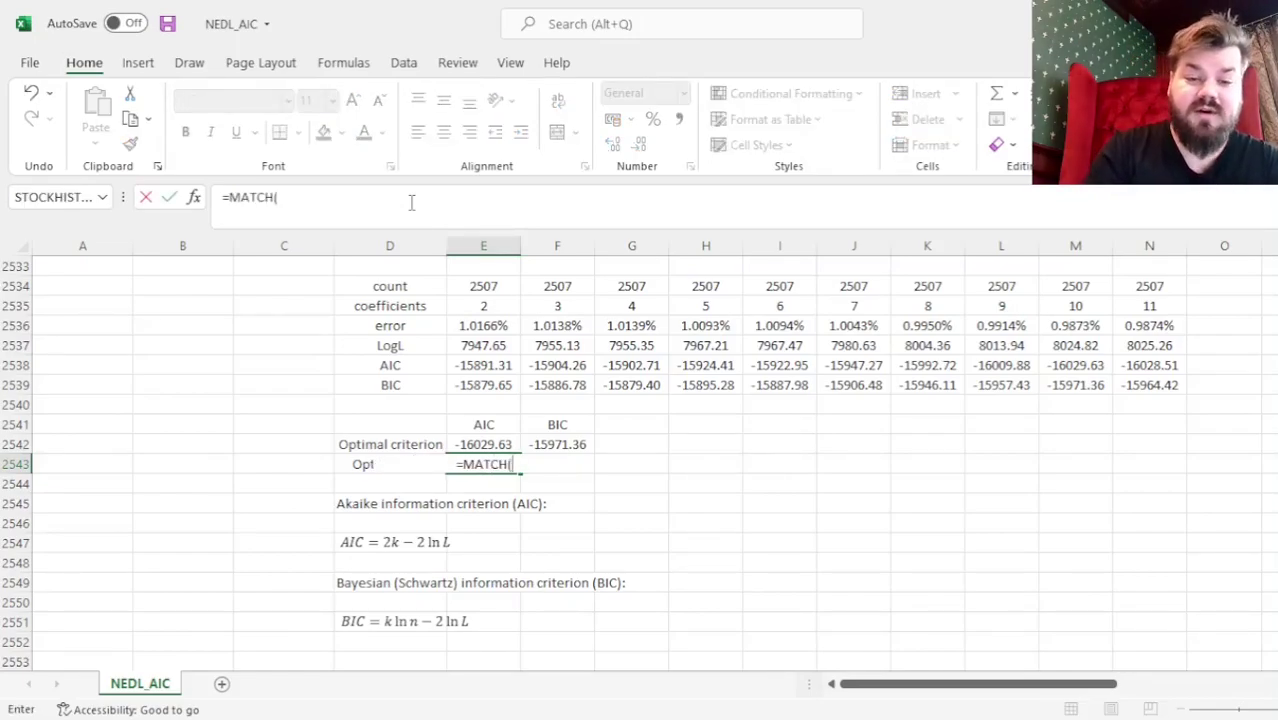
key("Up")
type(",")
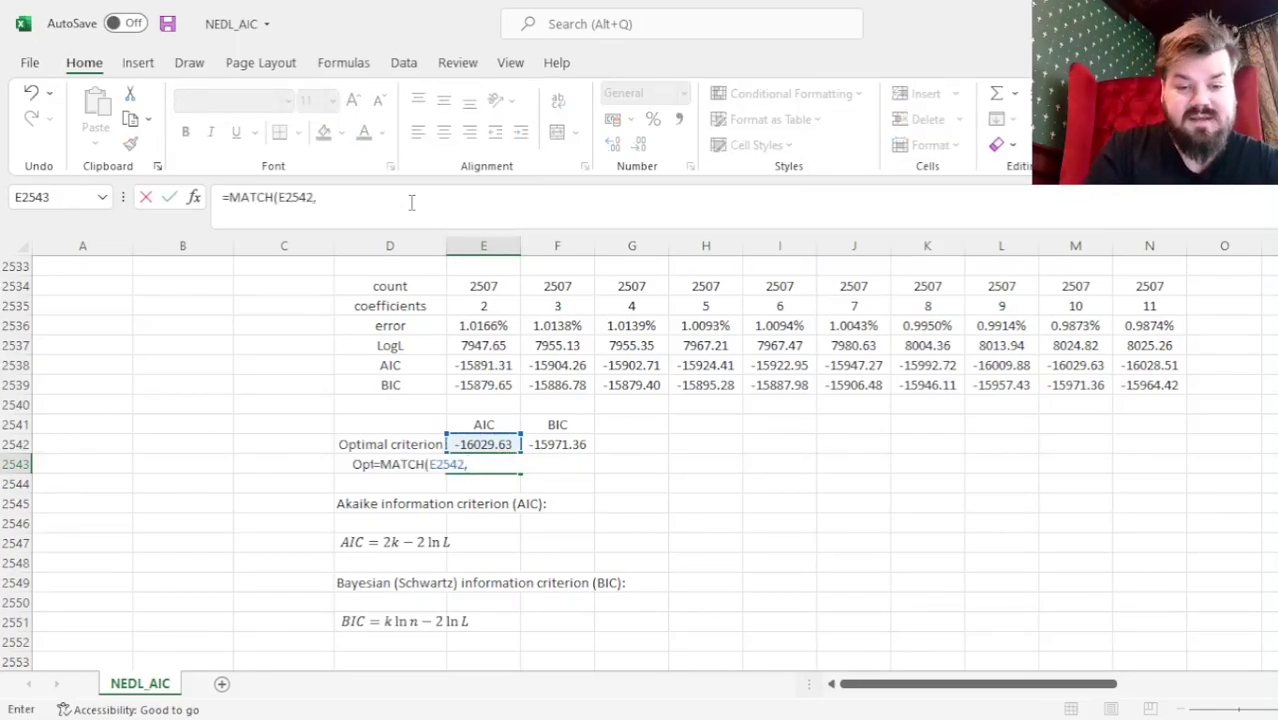
left_click(487, 365)
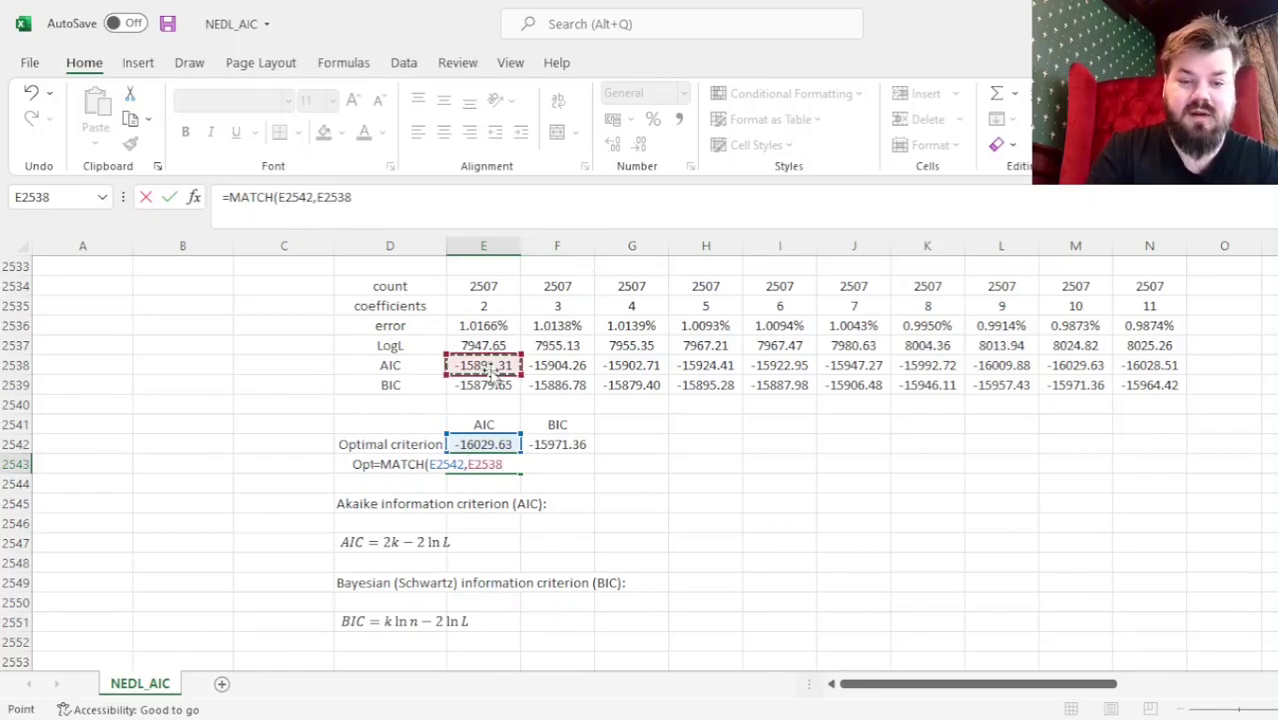
key("ctrl+shift+Right")
type(",")
type("0)")
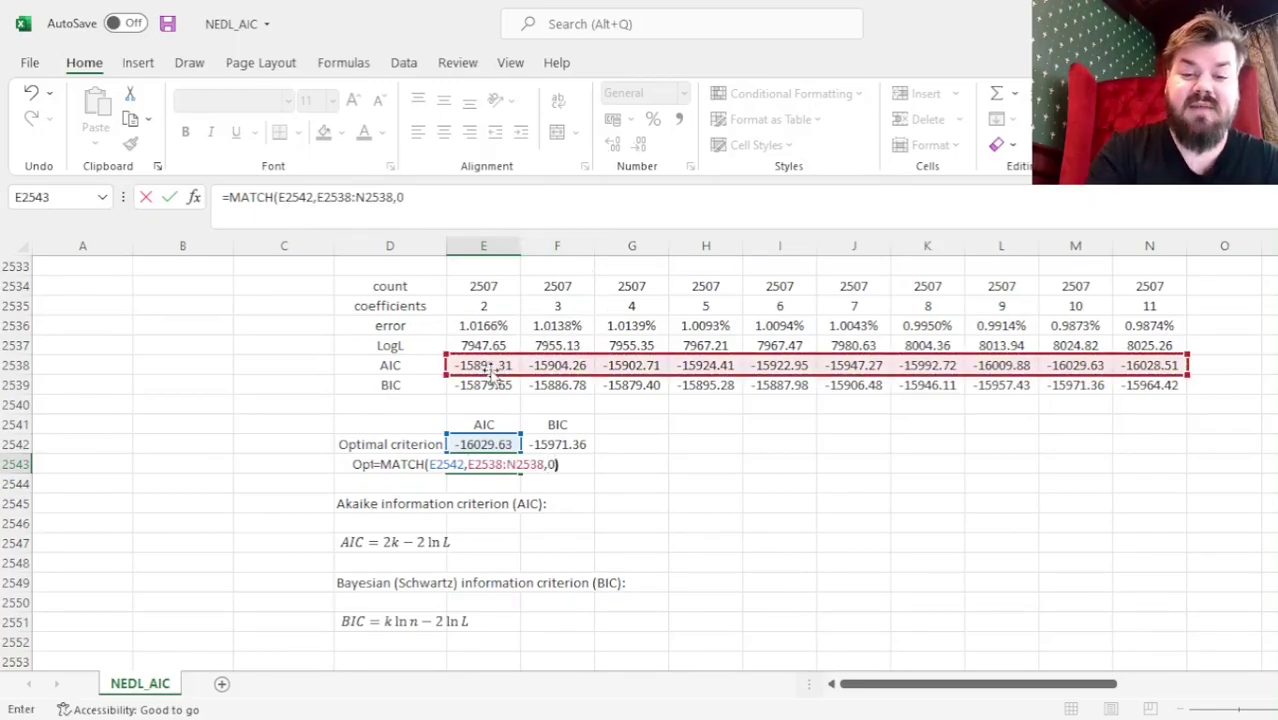
key("ctrl+Return")
Enter =MATCH(F2542,E2539:N2539,0) in F2543, giving an optimal BIC lag of 9.
key("Right")
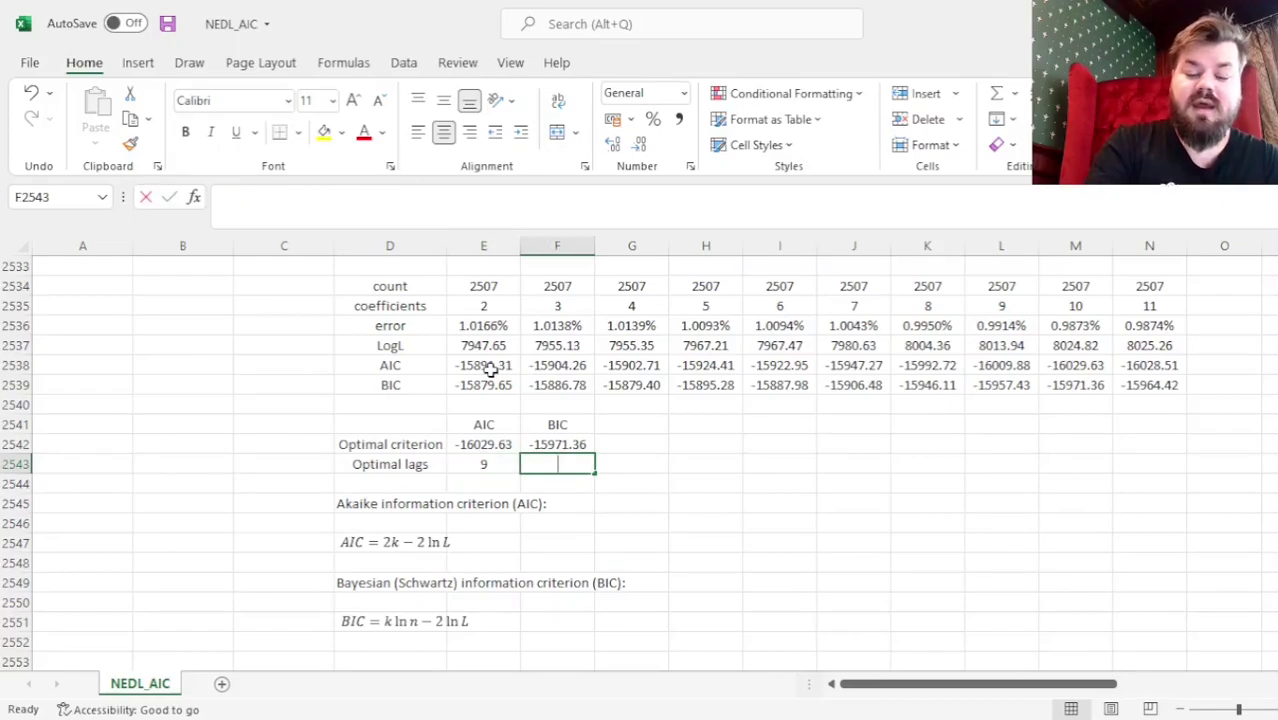
type("=MATCH(")
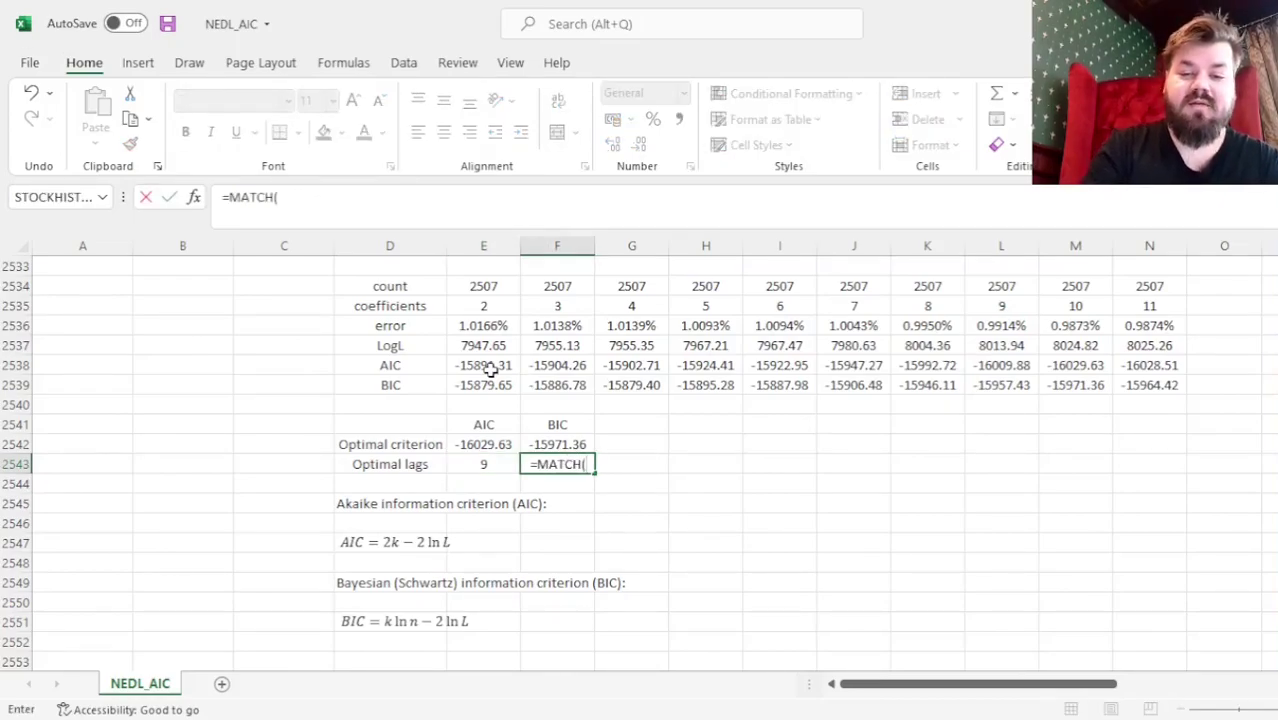
key("Up")
type(",")
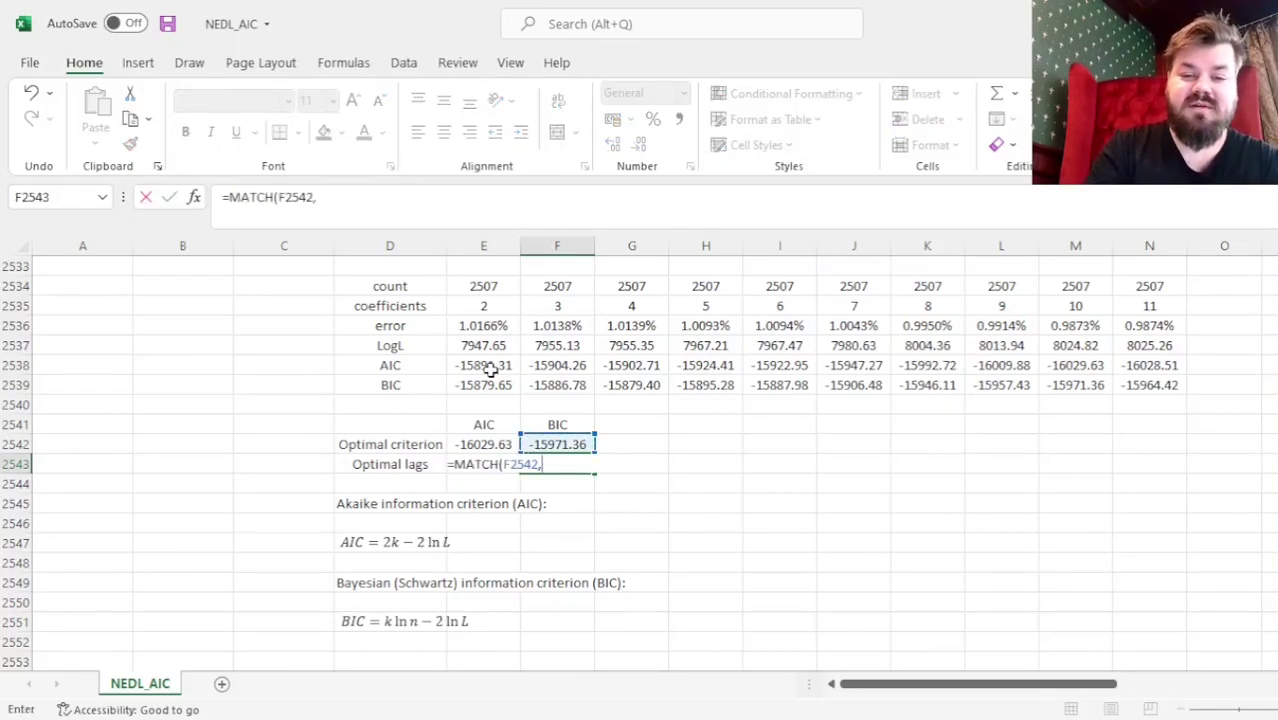
left_click(494, 385)
key("ctrl+shift+Right")
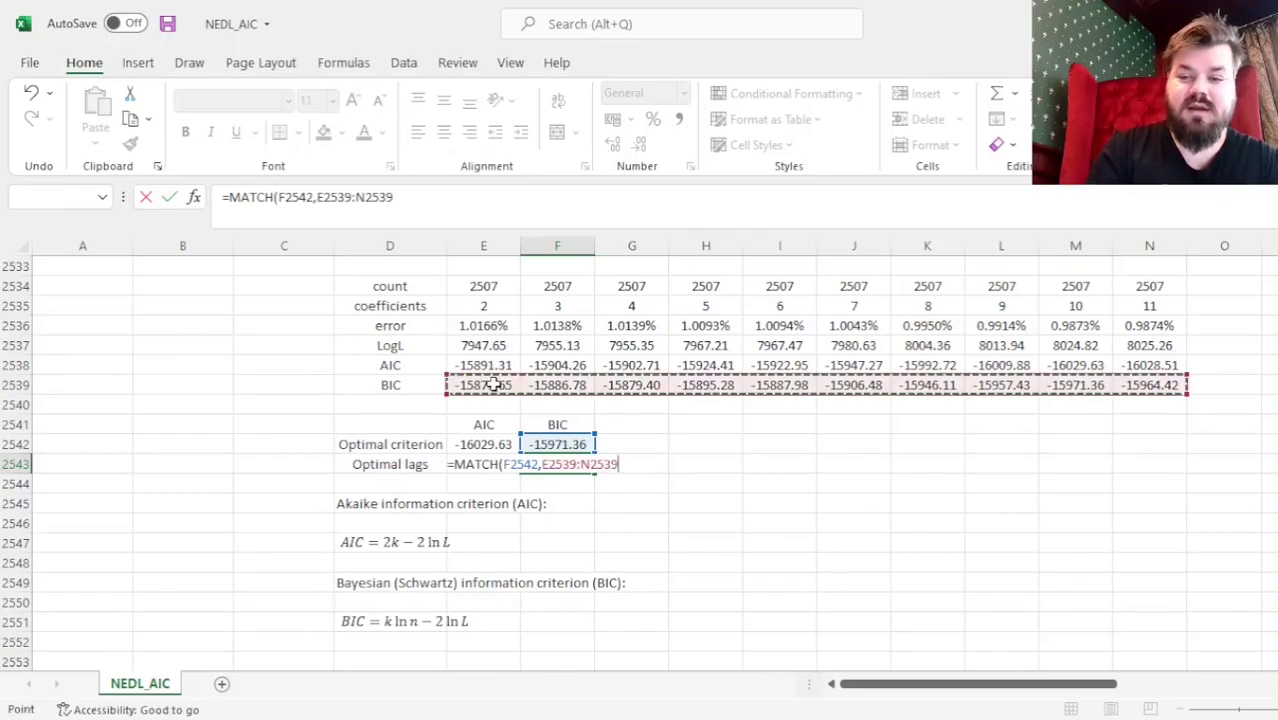
type(",0)")
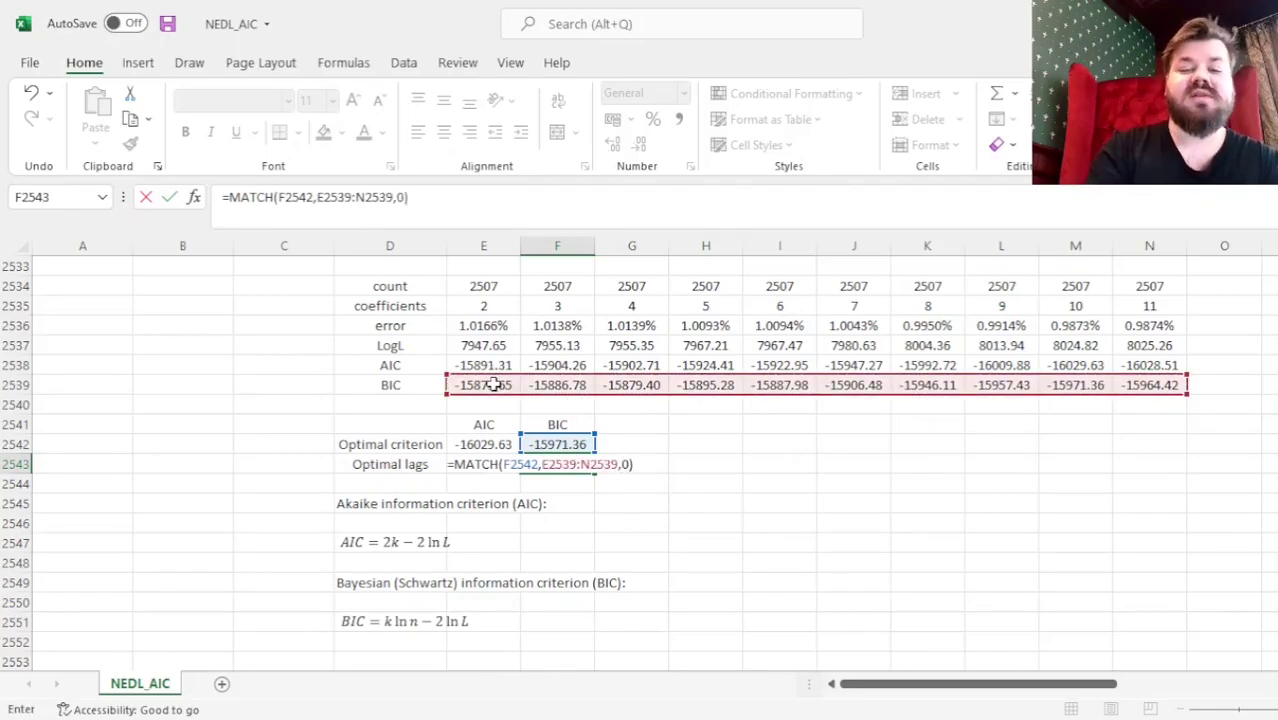
key("Return")
key("Up")
key("Left")
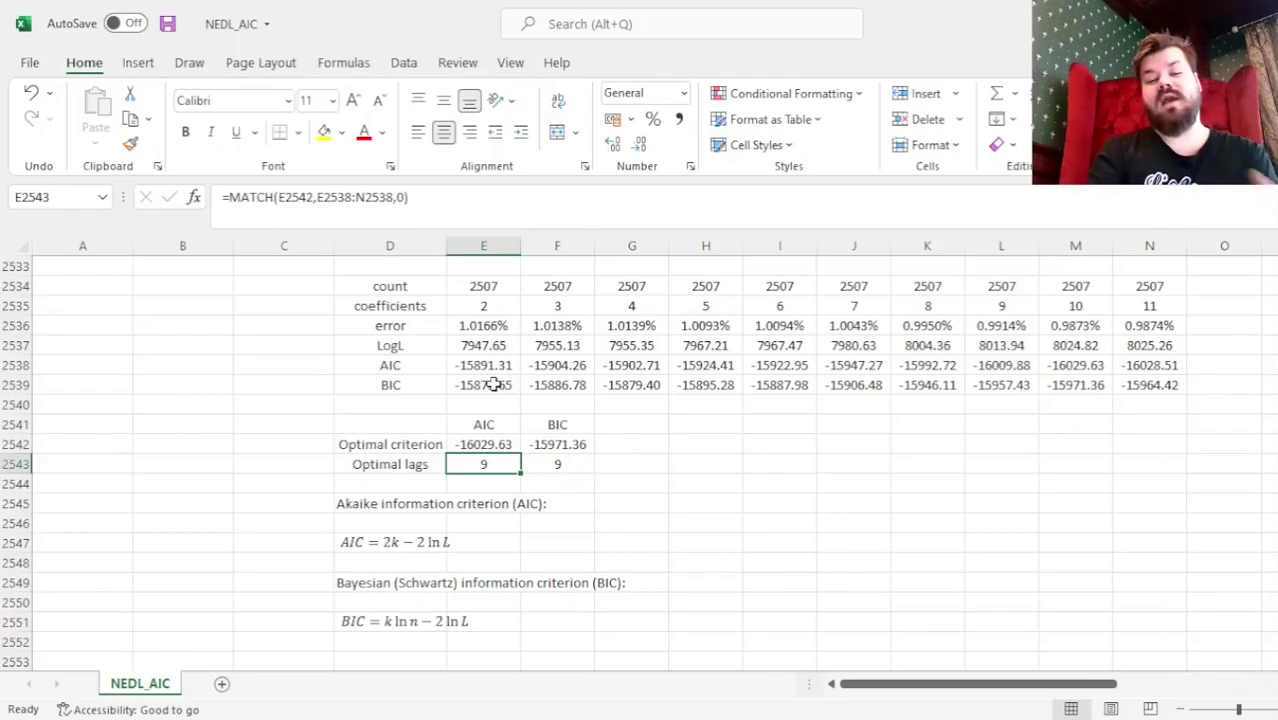
left_click_drag(480, 420, 551, 422)
left_click(499, 419)
left_click(556, 424)
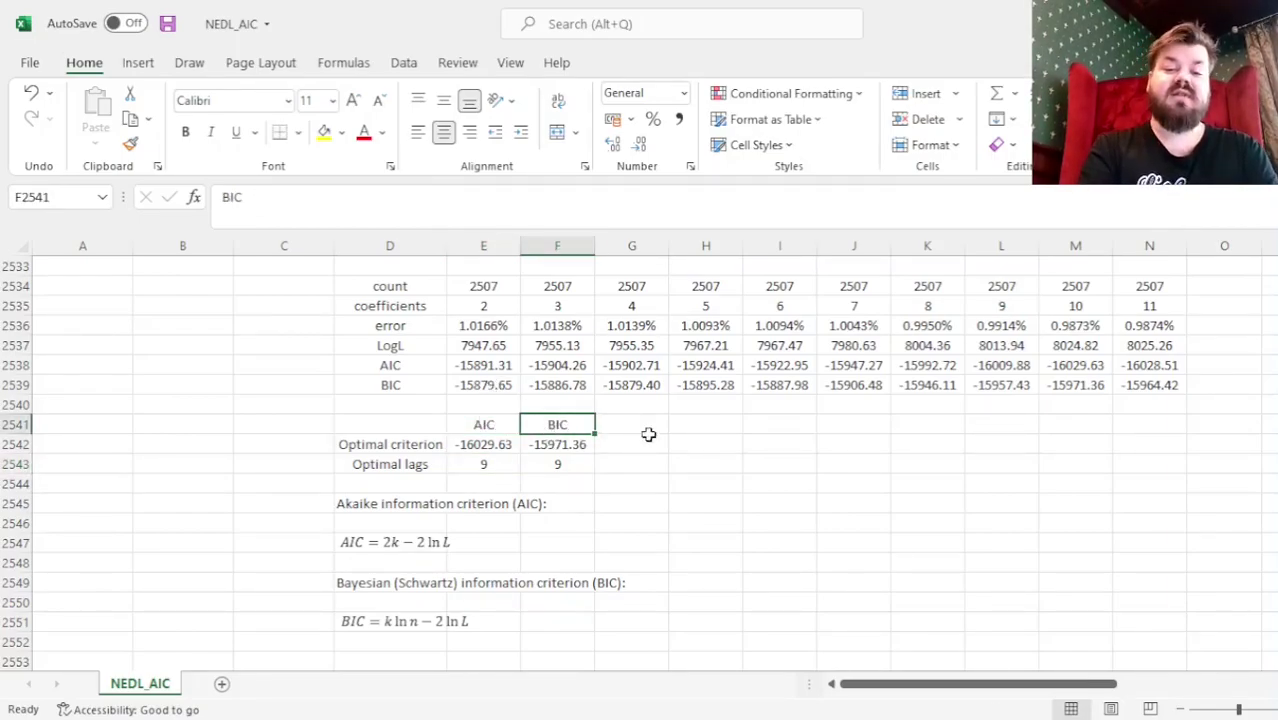
left_click_drag(483, 463, 553, 463)
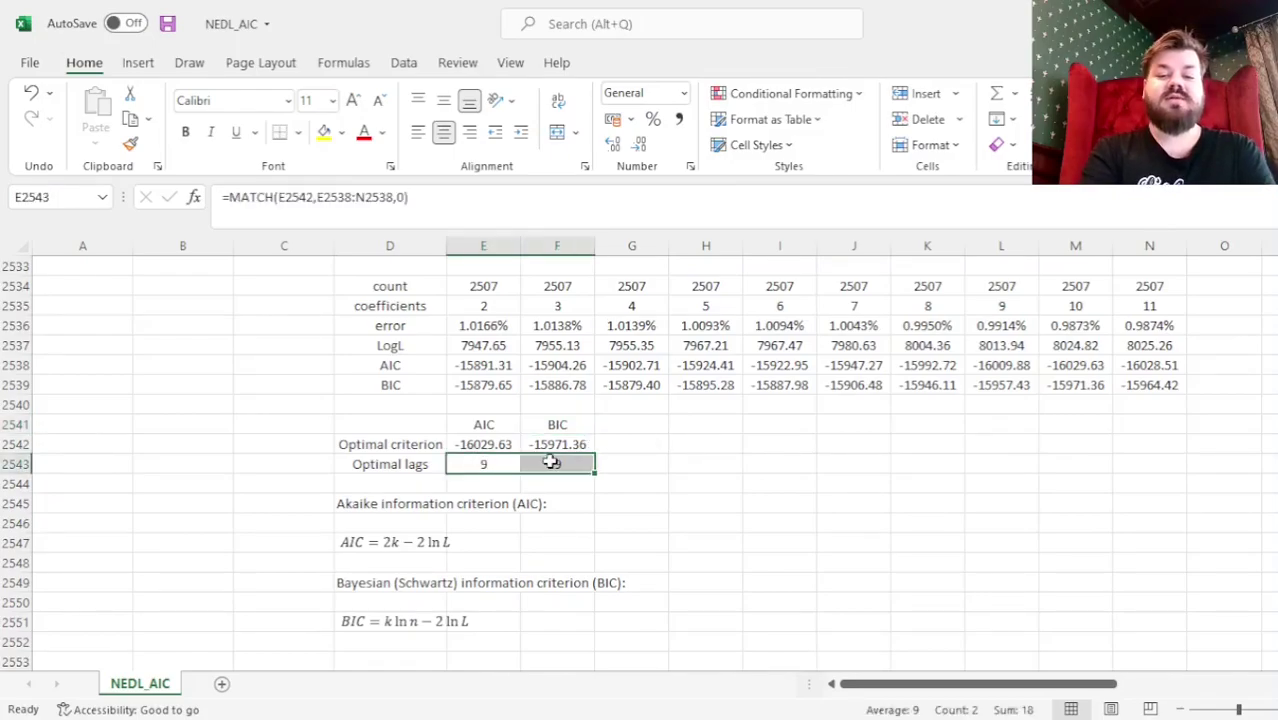
left_click_drag(1072, 365, 1075, 386)
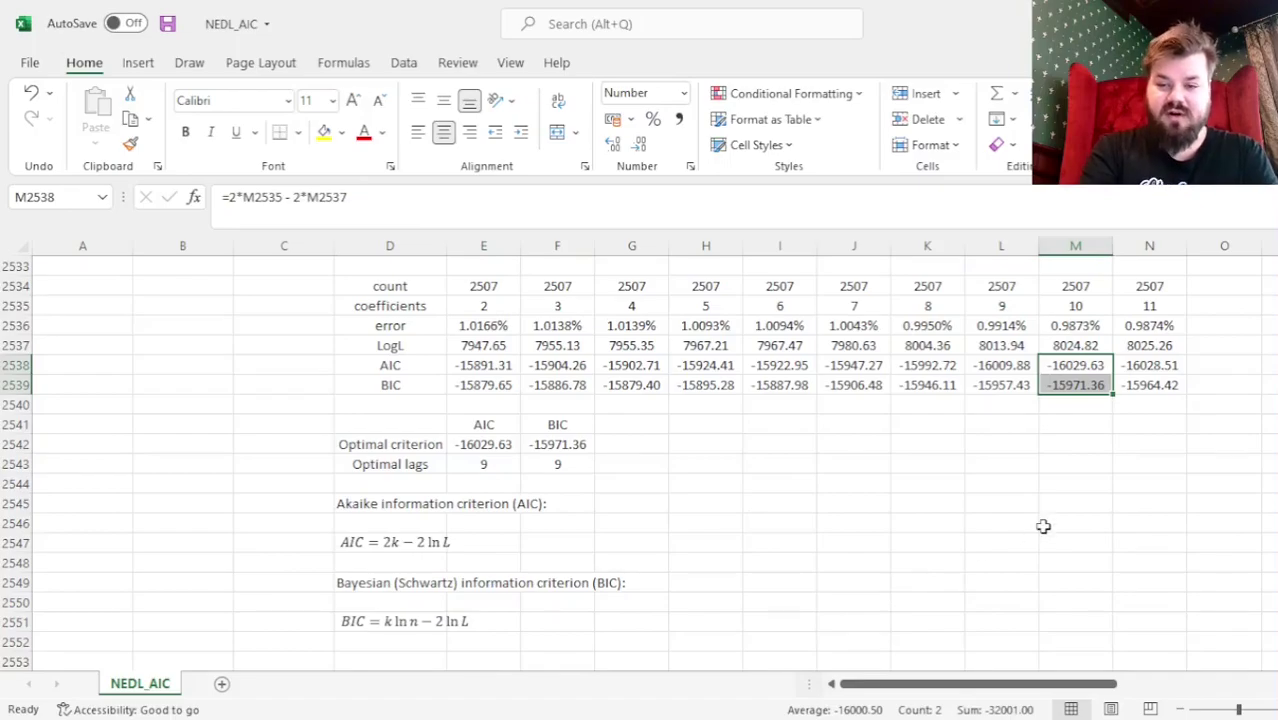
left_click_drag(1083, 368, 1084, 386)
scroll(1033, 520, "up", 2)
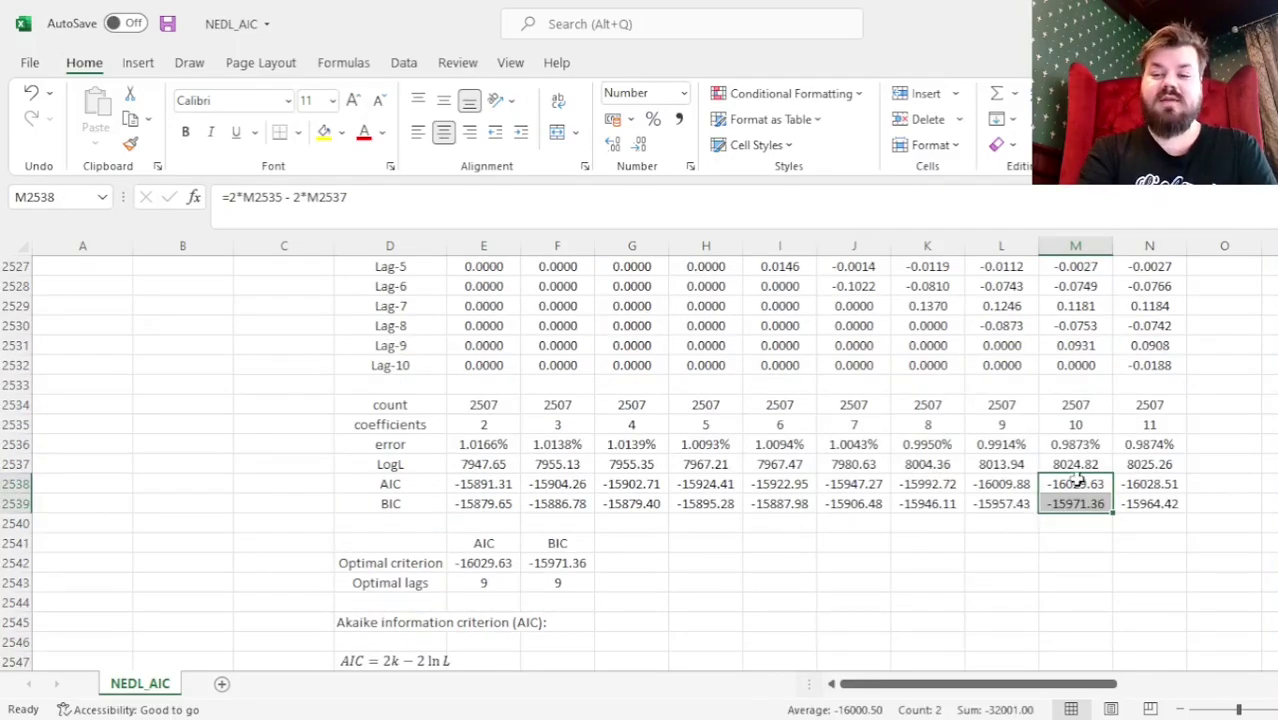
left_click(381, 484)
left_click(385, 502)
left_click(1080, 486)
left_click_drag(1080, 488, 1080, 504)
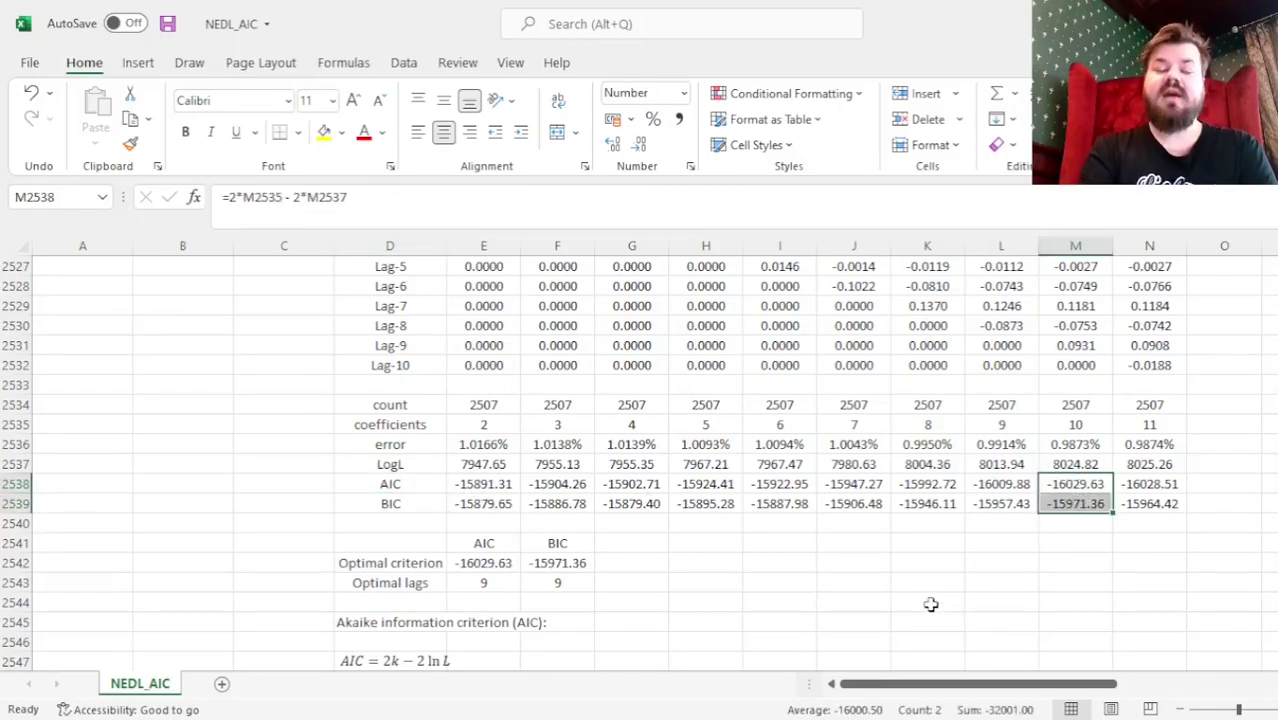